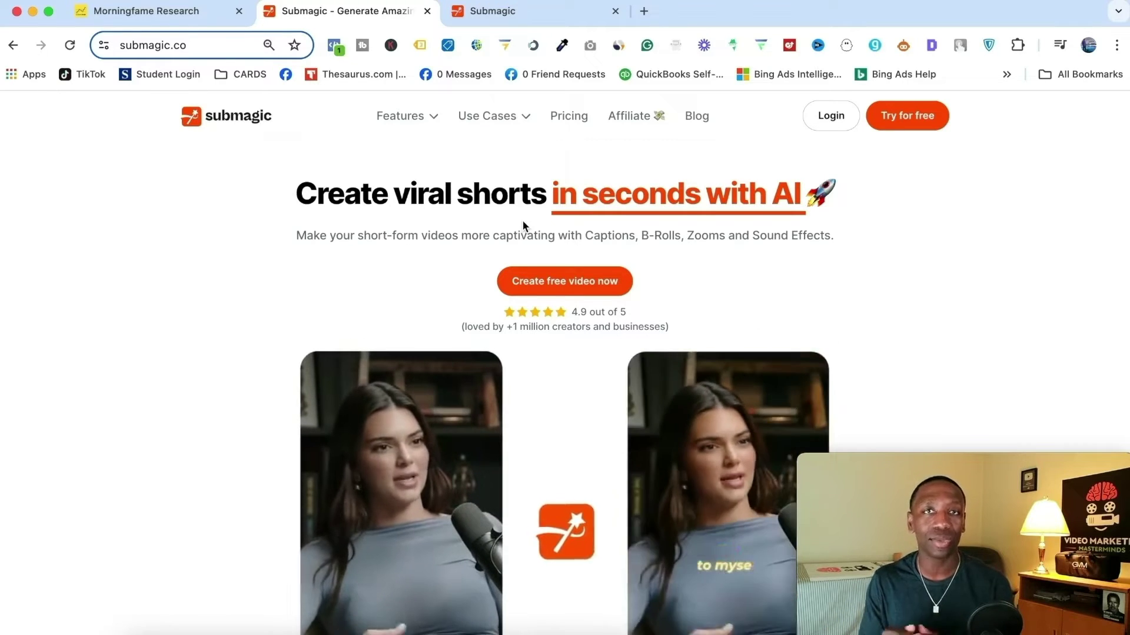
- Switch to the Submagic tab showing the Projects dashboard with 'test eyes' and 'Test'
key(ctrl+Tab)
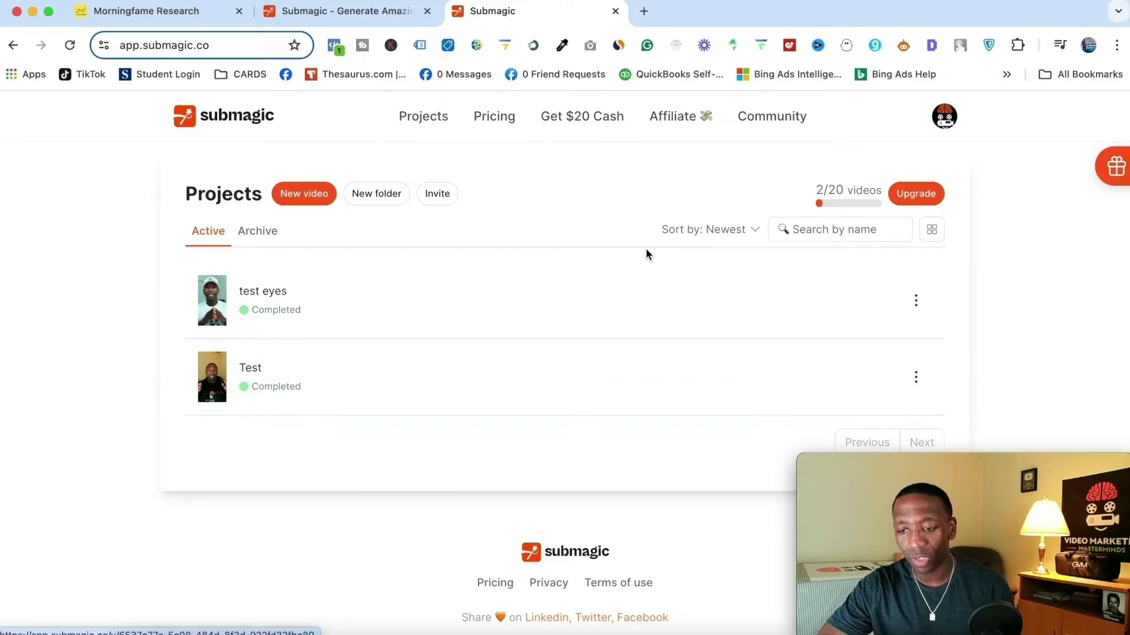
- Start a new video and upload the clip new submagic sample.mp4
click(305, 203)
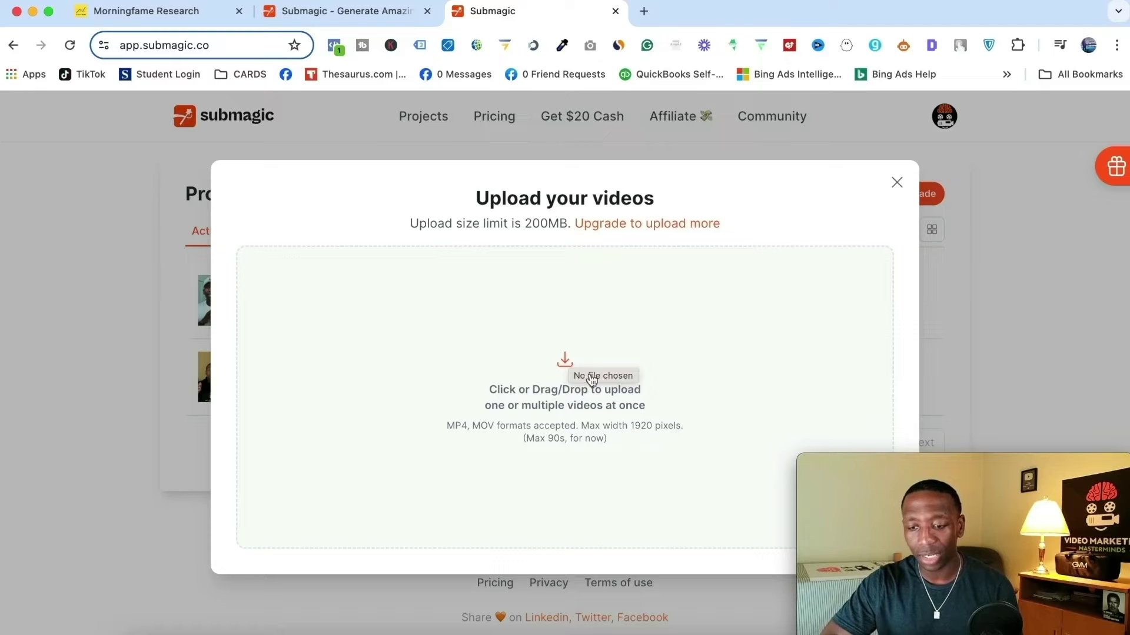
click(565, 363)
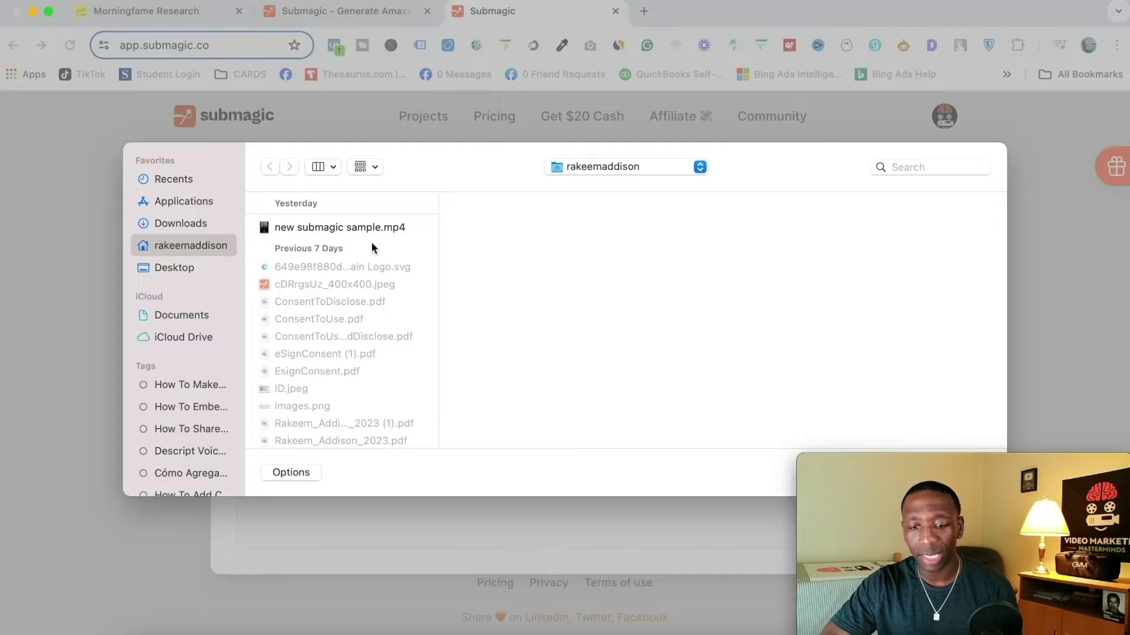
click(334, 227)
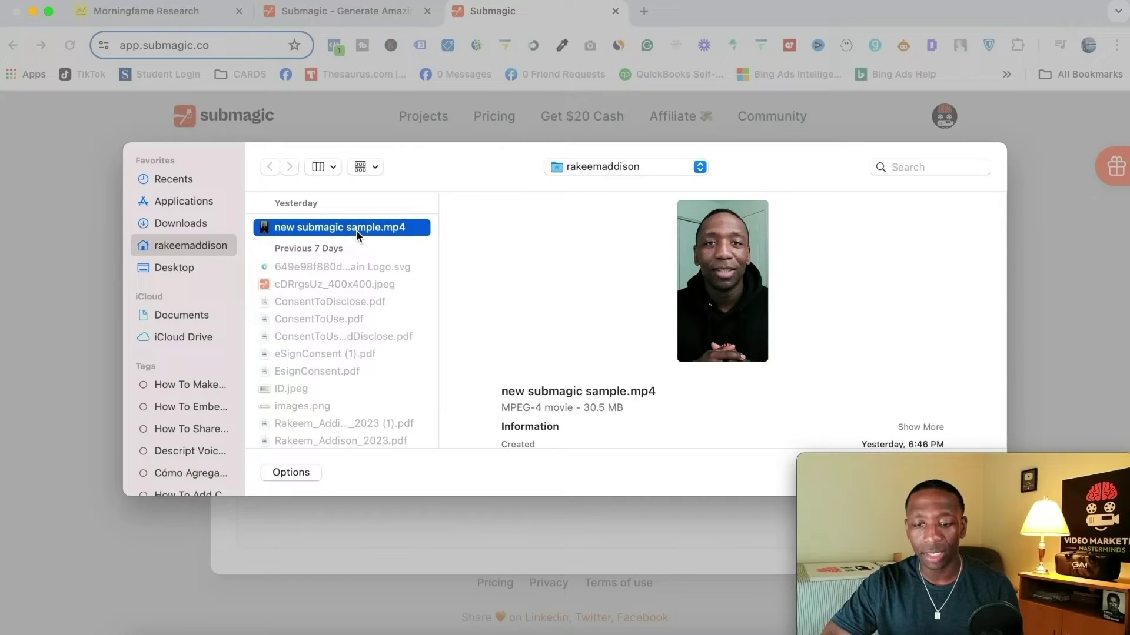
double_click(355, 231)
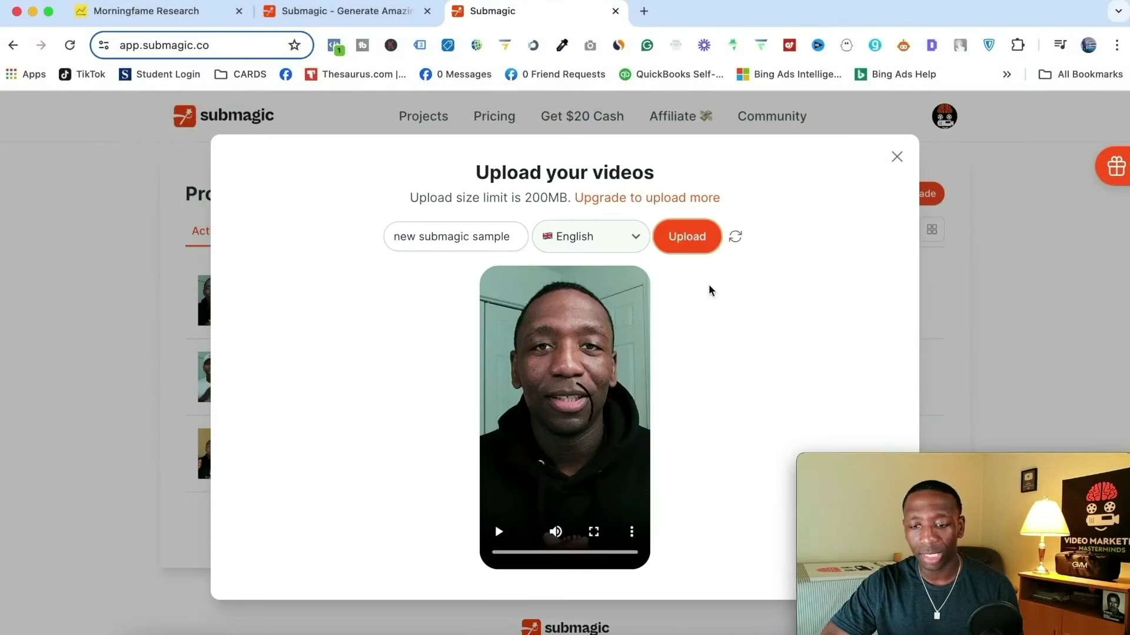
- Rename the upload from 'new submagic sample' to 'Submagic sample'
double_click(425, 235)
triple_click(424, 234)
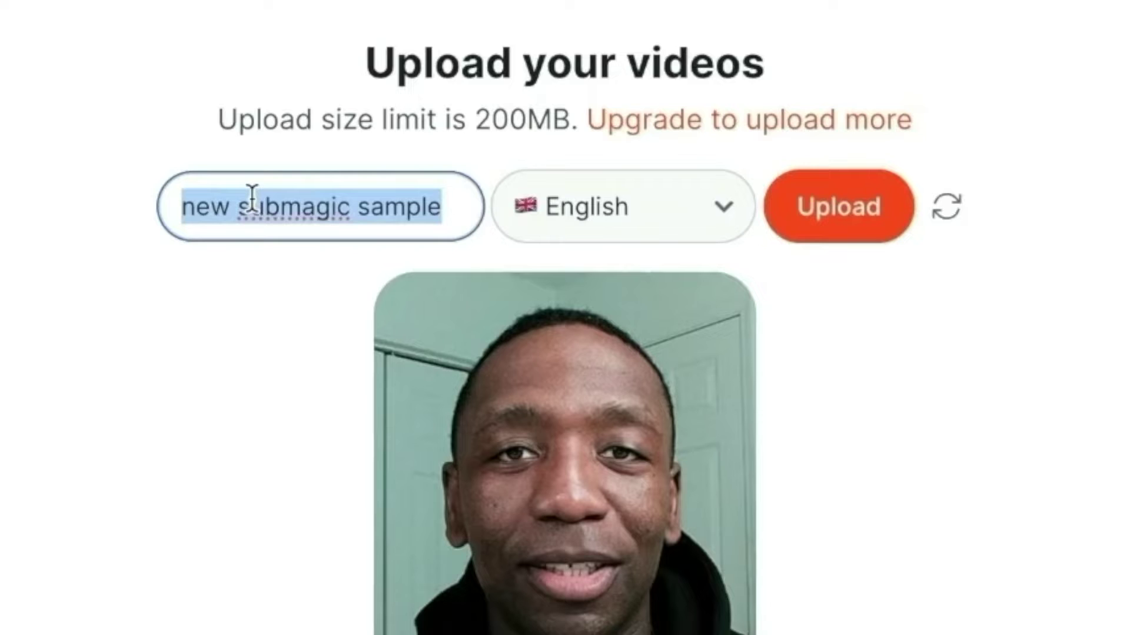
text(Submagic sample)
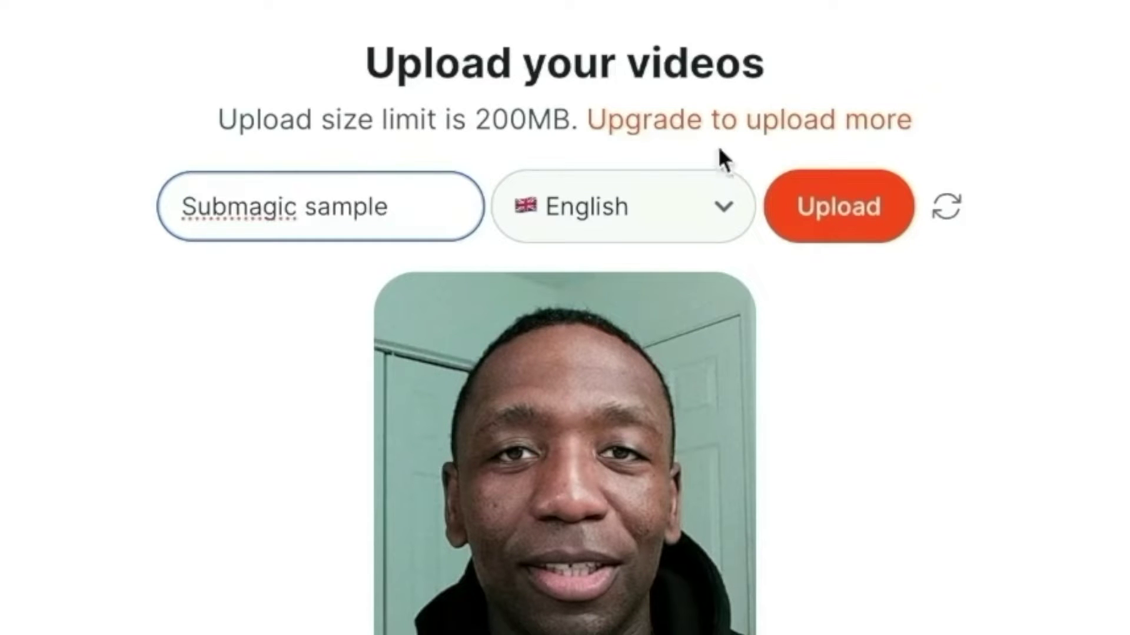
- Review the caption language list and keep English
click(727, 204)
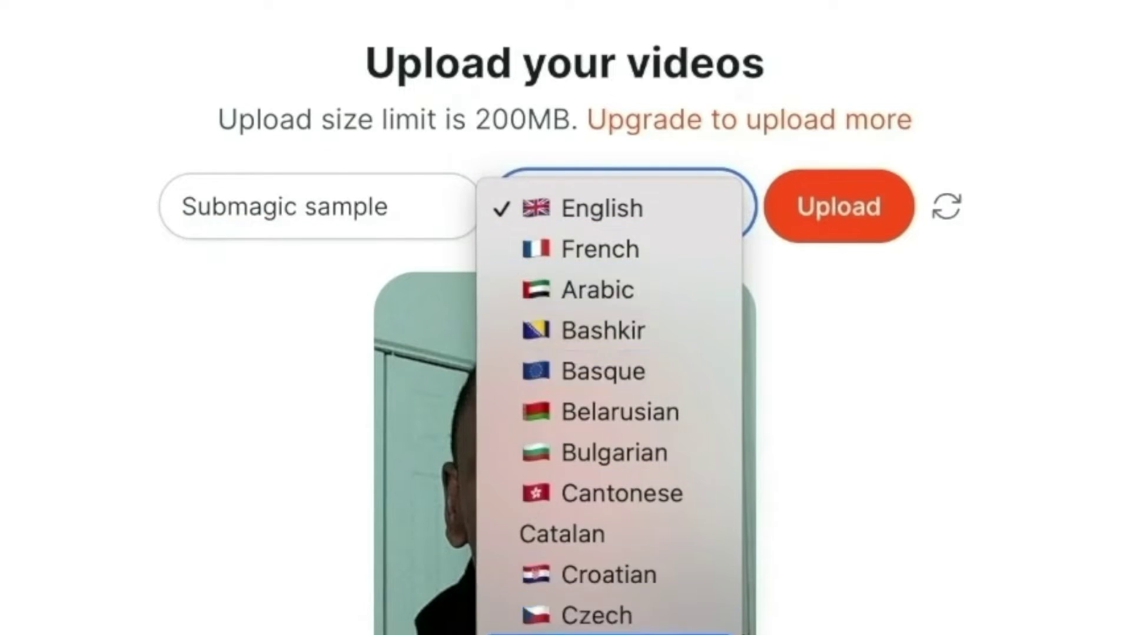
scroll(628, 362, down, 10)
scroll(628, 362, up, 5)
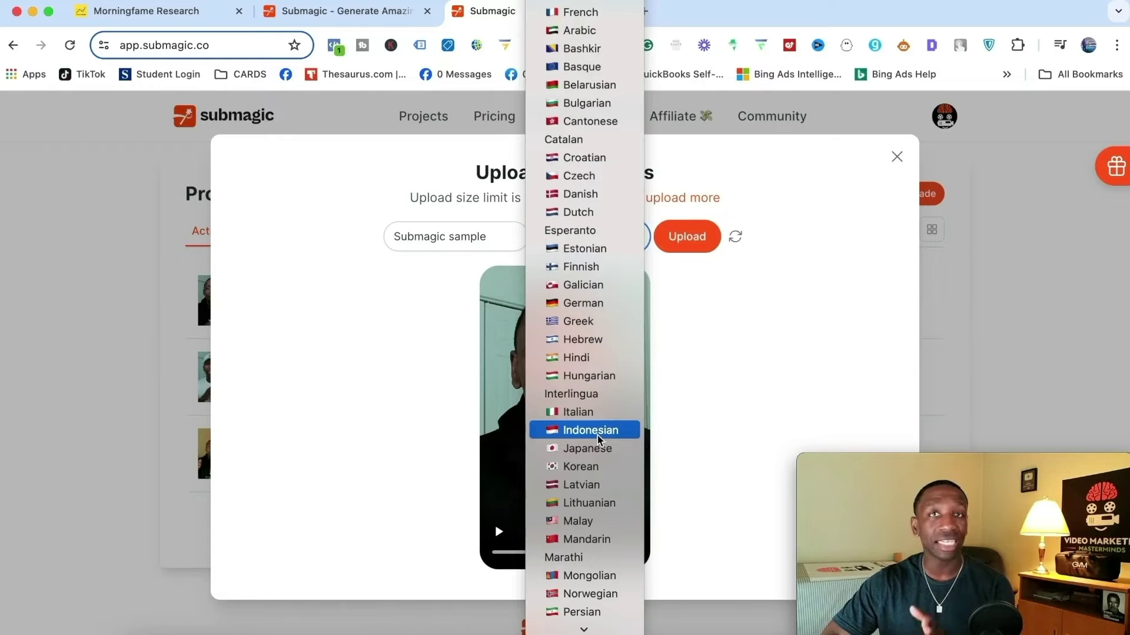
click(605, 3)
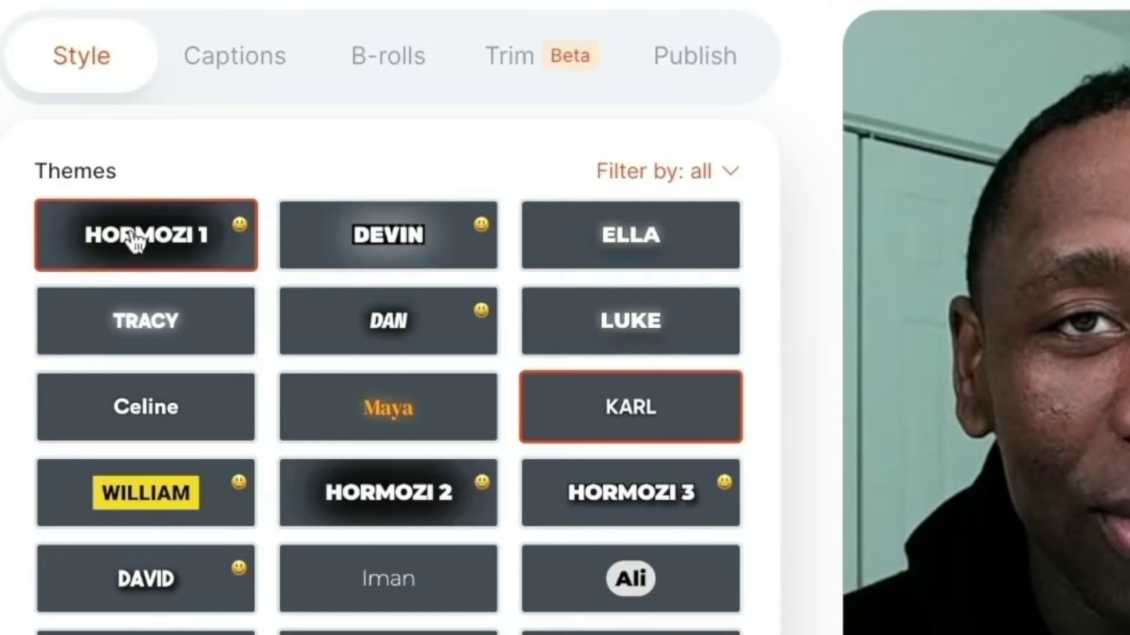
- Try the Hormozi 1, Devin, Ella, Tracy and Dan themes, then settle on Luke
click(120, 236)
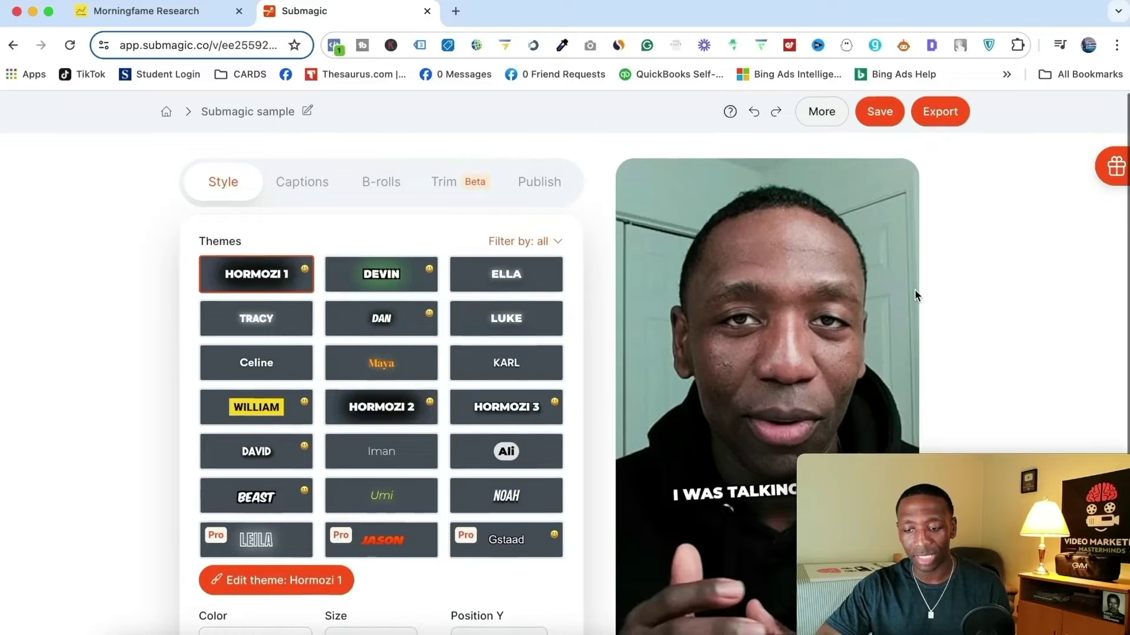
scroll(914, 288, down, 2)
scroll(853, 329, up, 1)
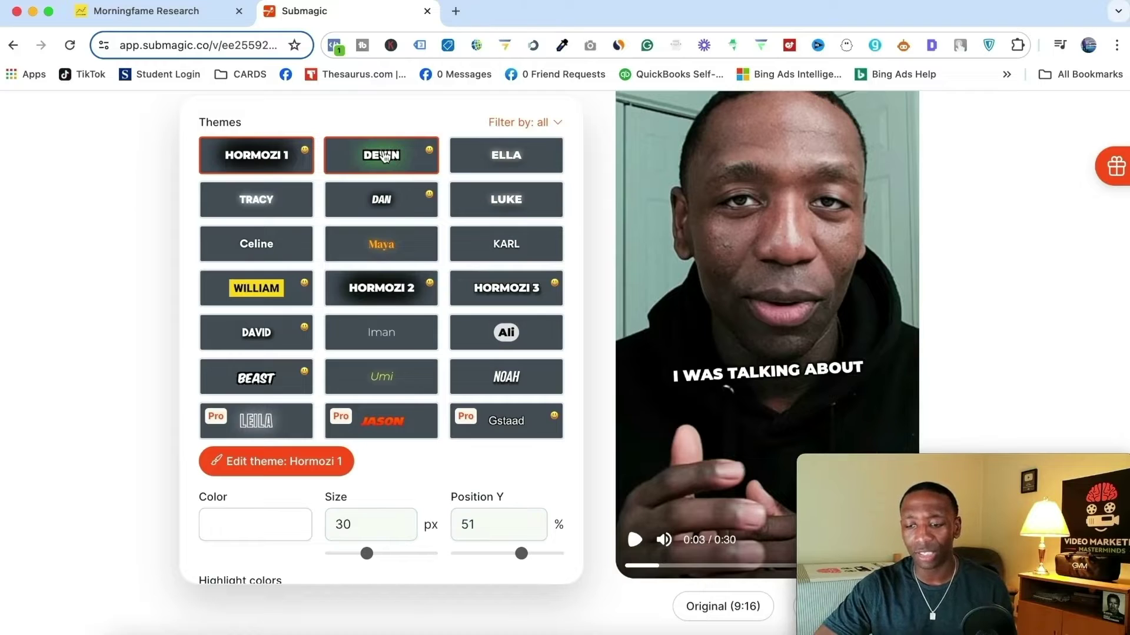
click(383, 156)
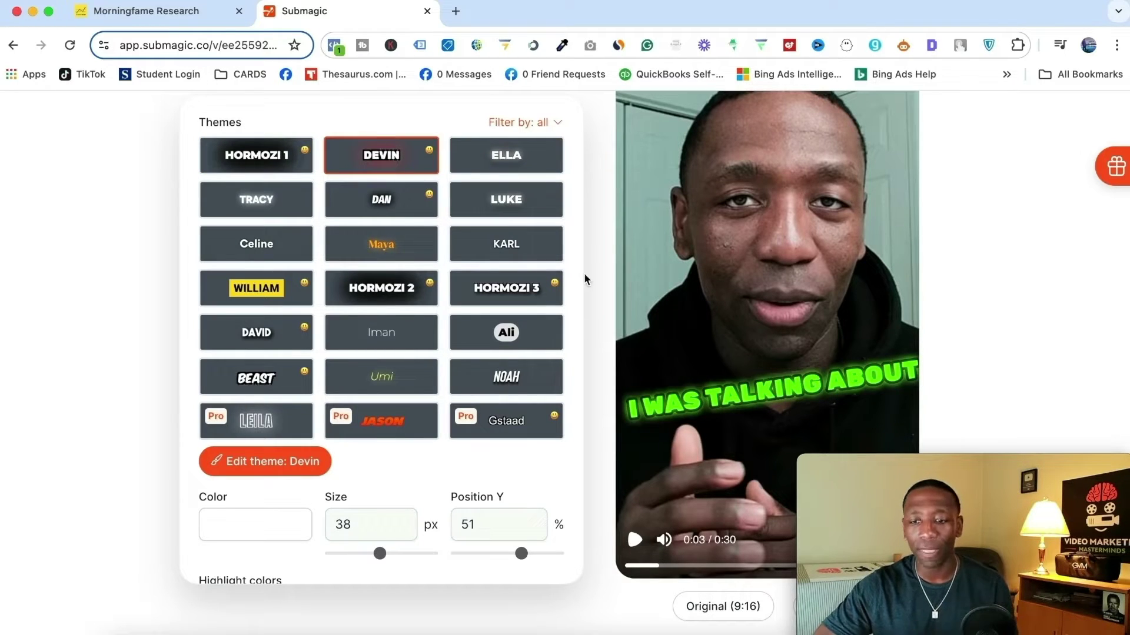
click(502, 157)
click(302, 206)
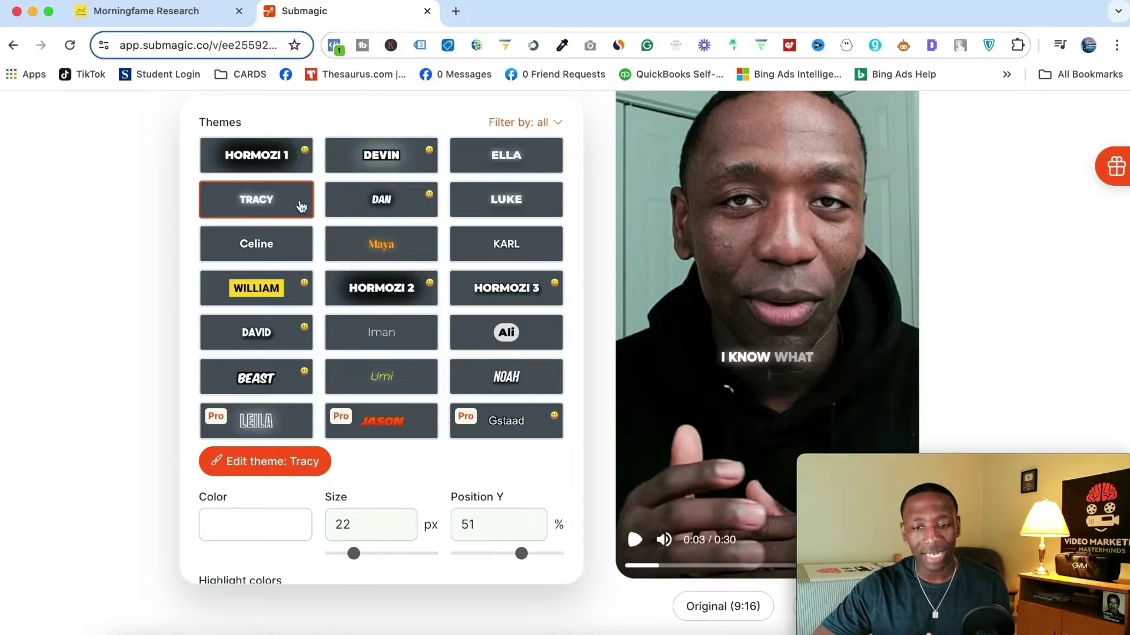
click(413, 202)
click(551, 199)
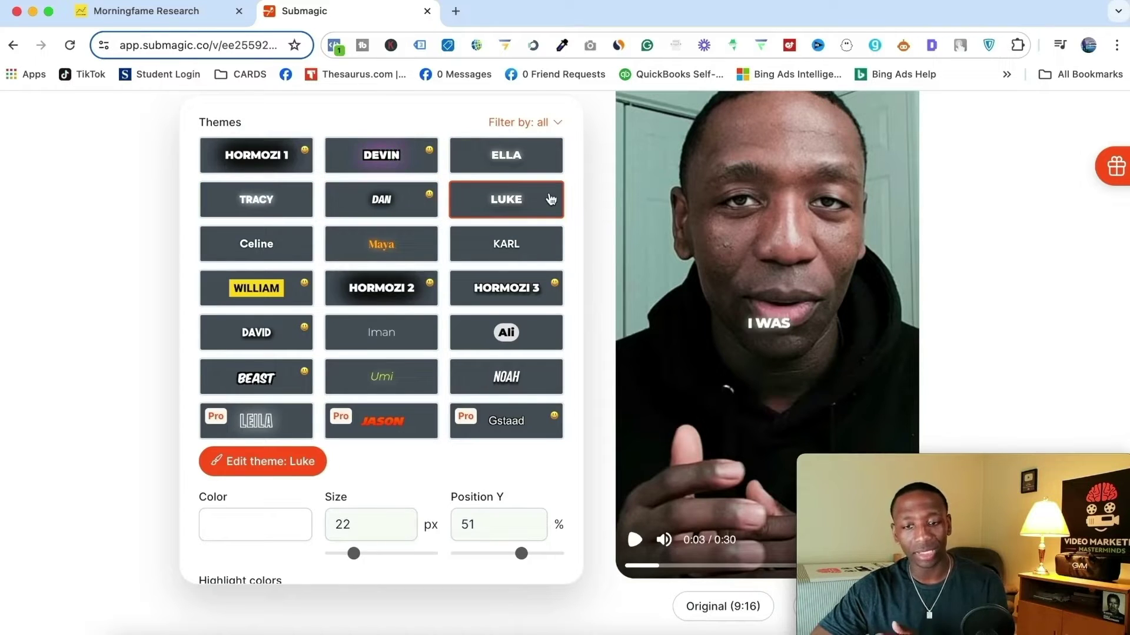
scroll(591, 223, down, 1)
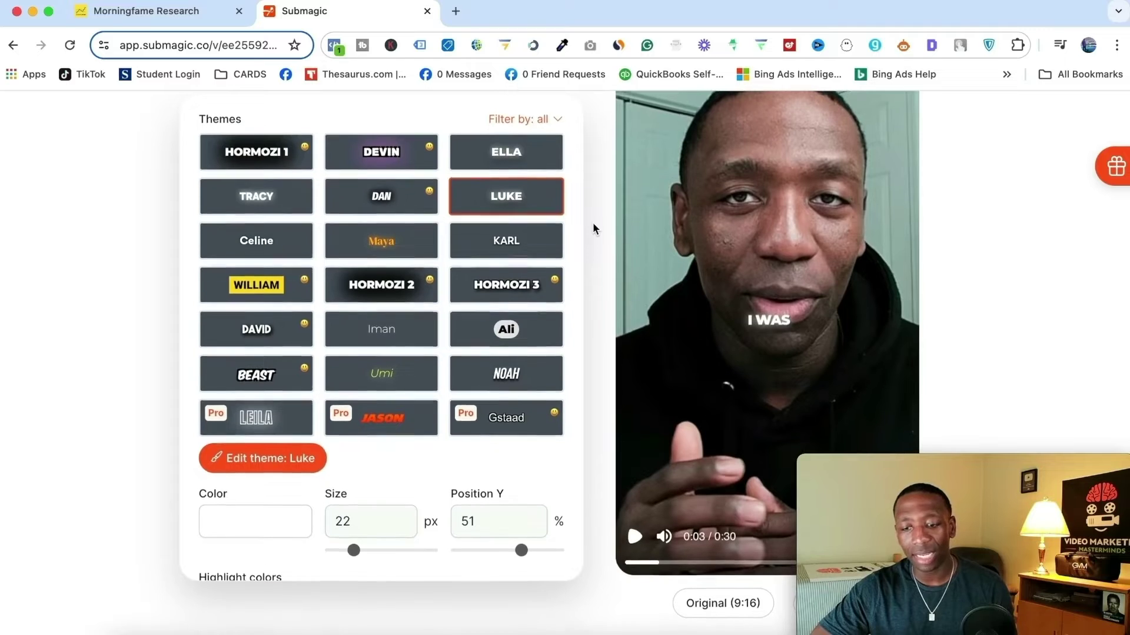
scroll(570, 309, down, 3)
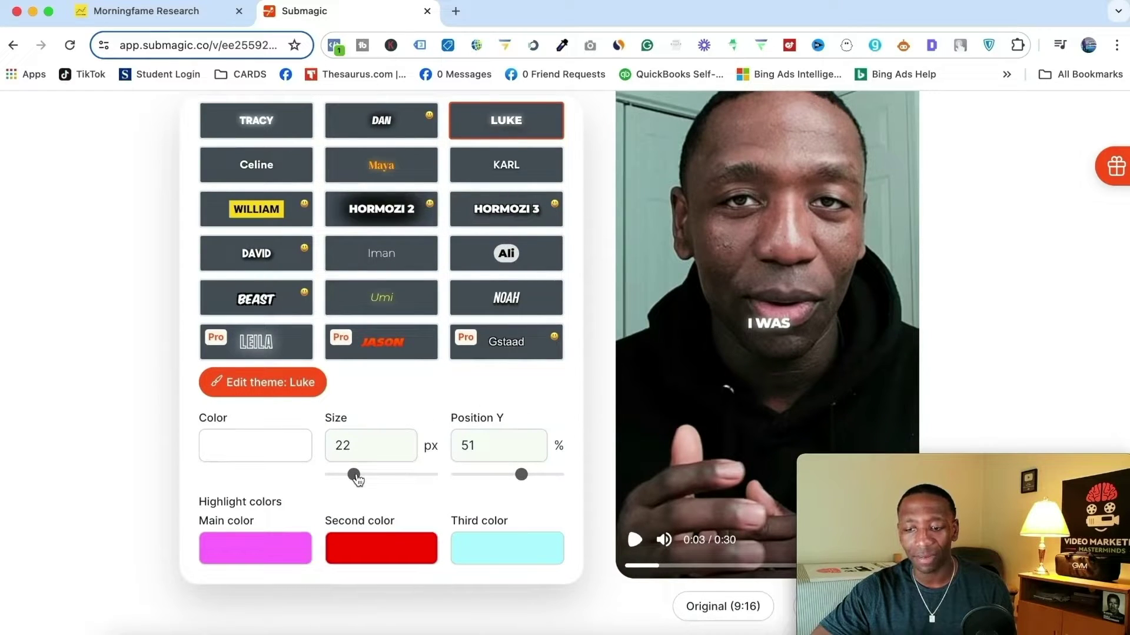
- Set the Luke captions to 41 px size and 60% vertical position
drag(356, 480, 385, 478)
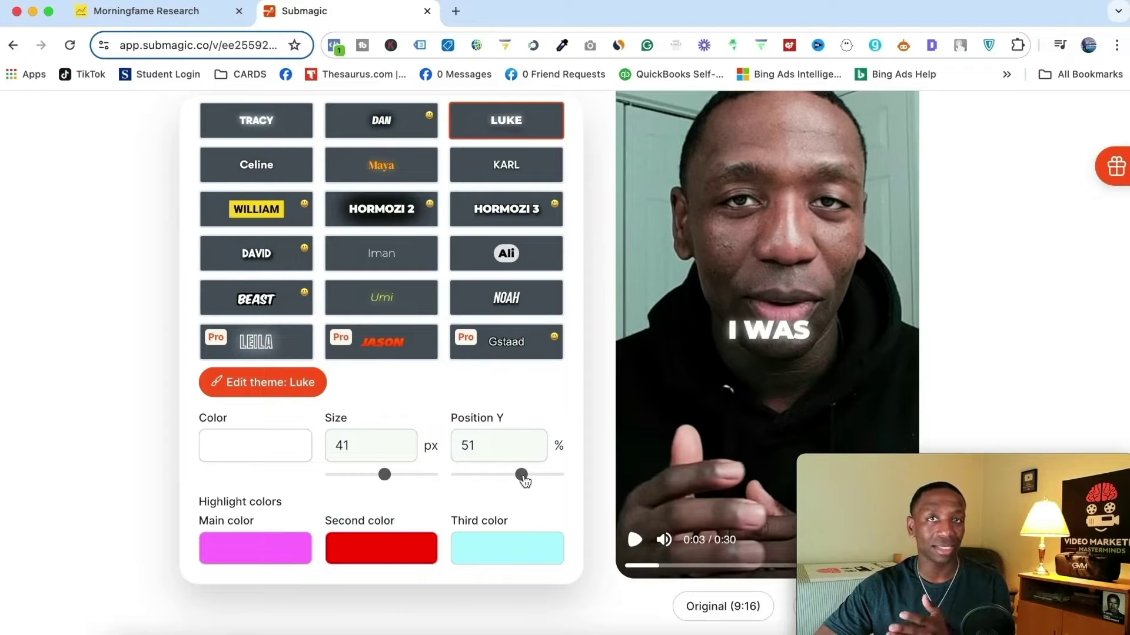
drag(521, 480, 560, 470)
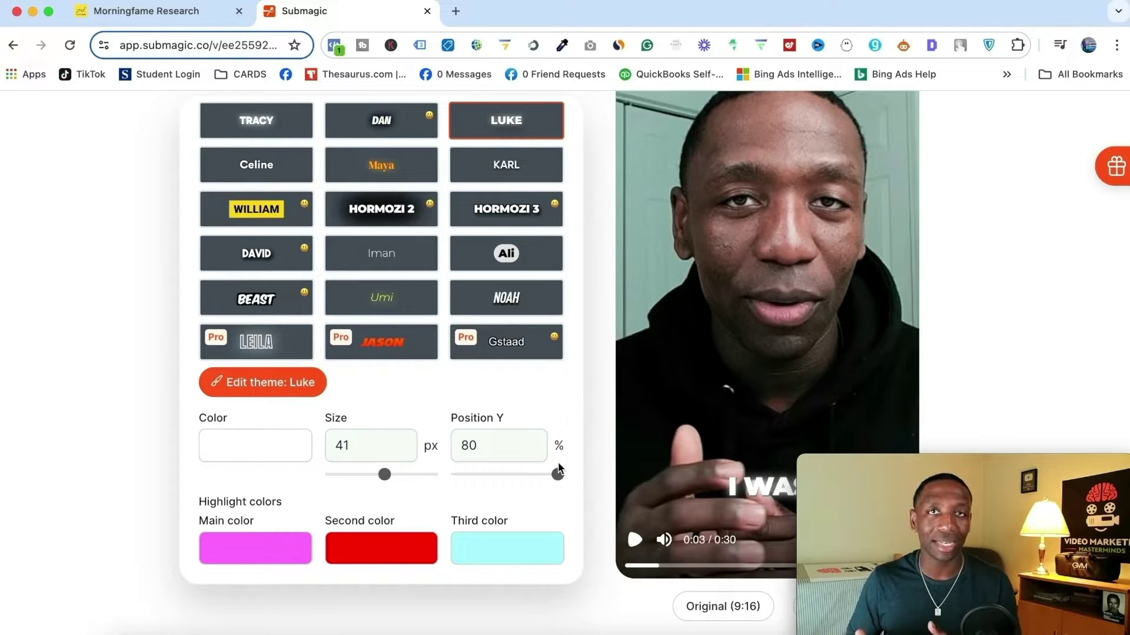
drag(557, 480, 534, 481)
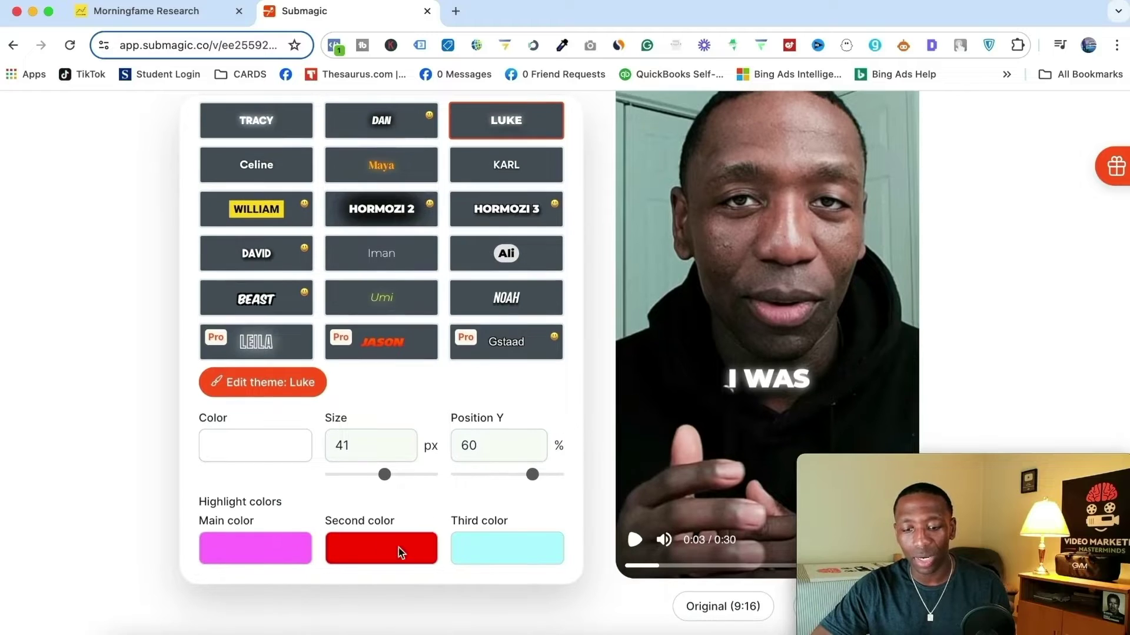
scroll(510, 401, up, 3)
- Apply the Devin caption theme and make its main highlight colour blue
click(394, 159)
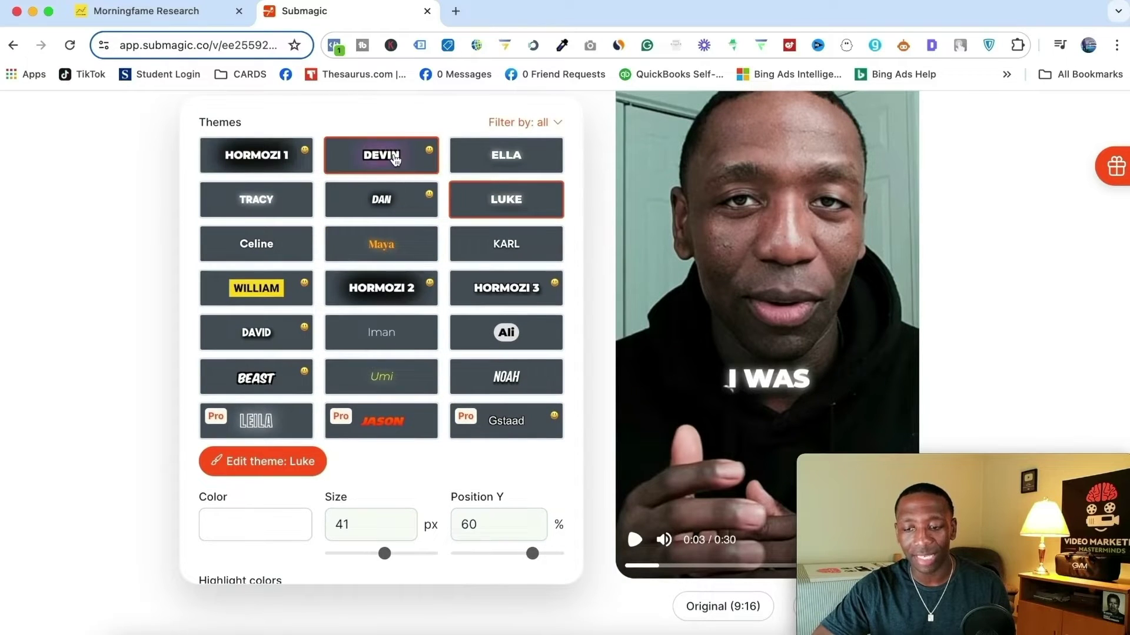
scroll(532, 478, down, 2)
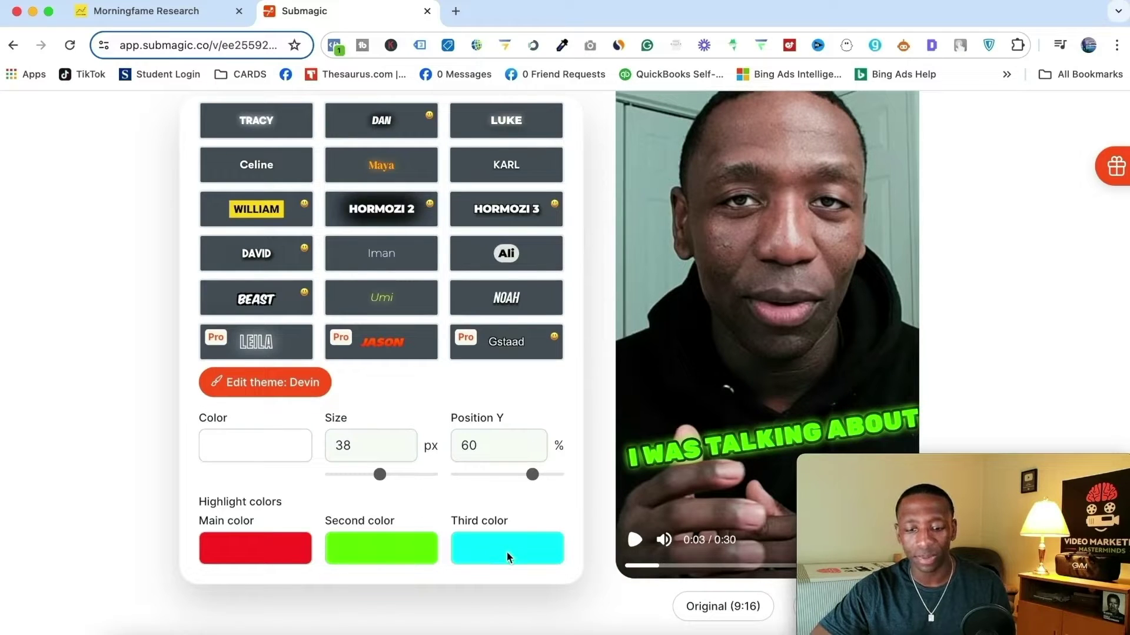
click(234, 548)
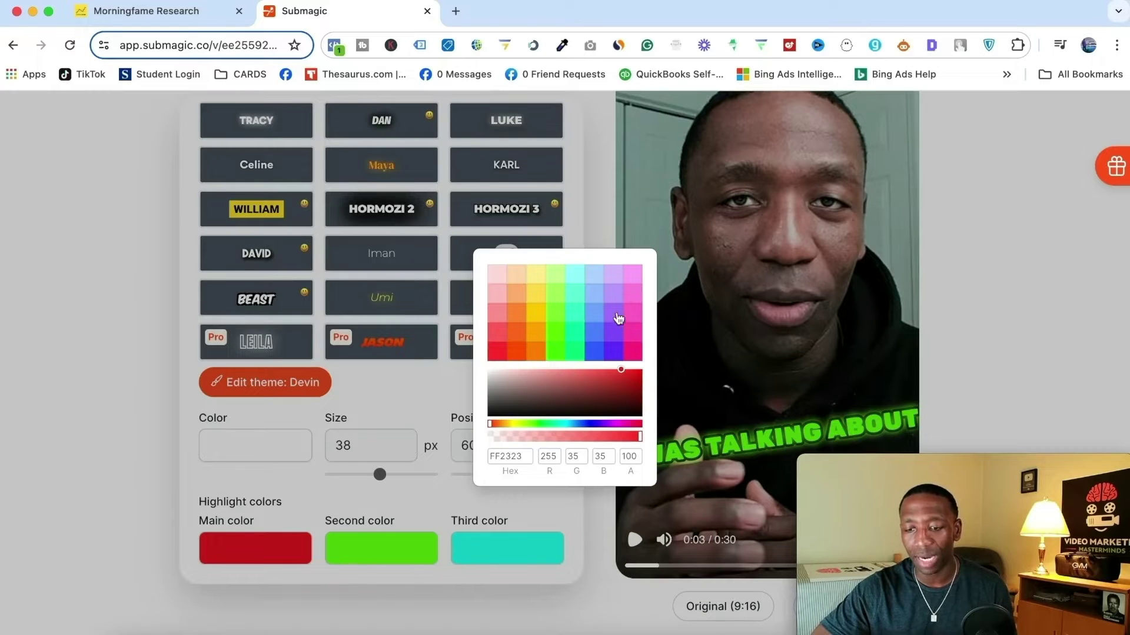
click(596, 352)
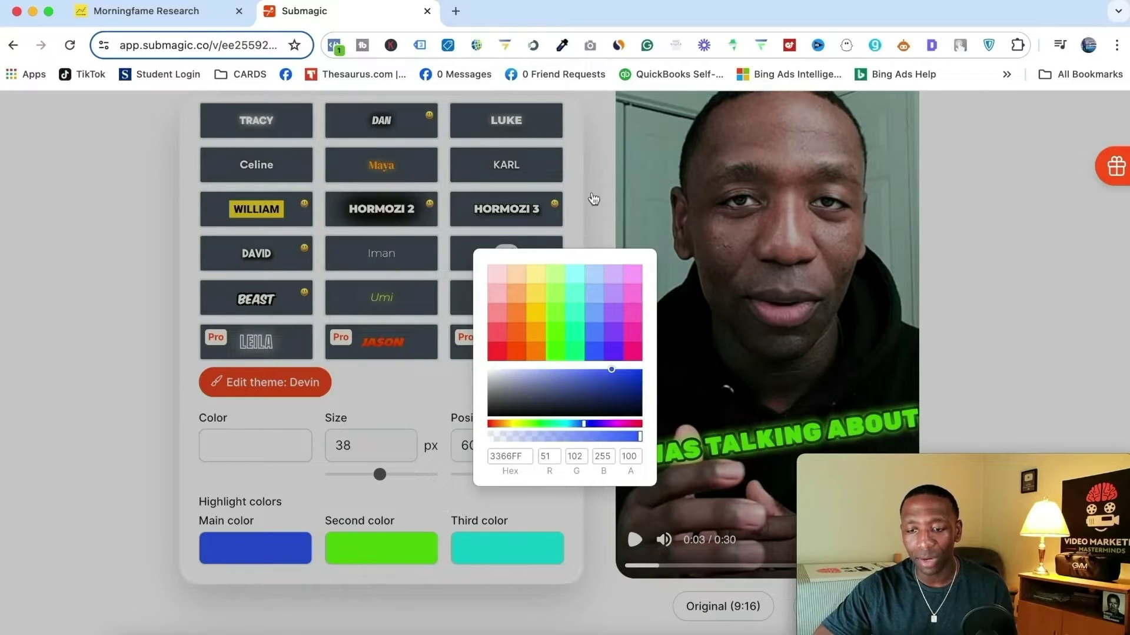
click(613, 181)
- Replay the preview from the start and raise the captions to 52% vertical position
drag(653, 571, 626, 566)
click(634, 542)
click(634, 541)
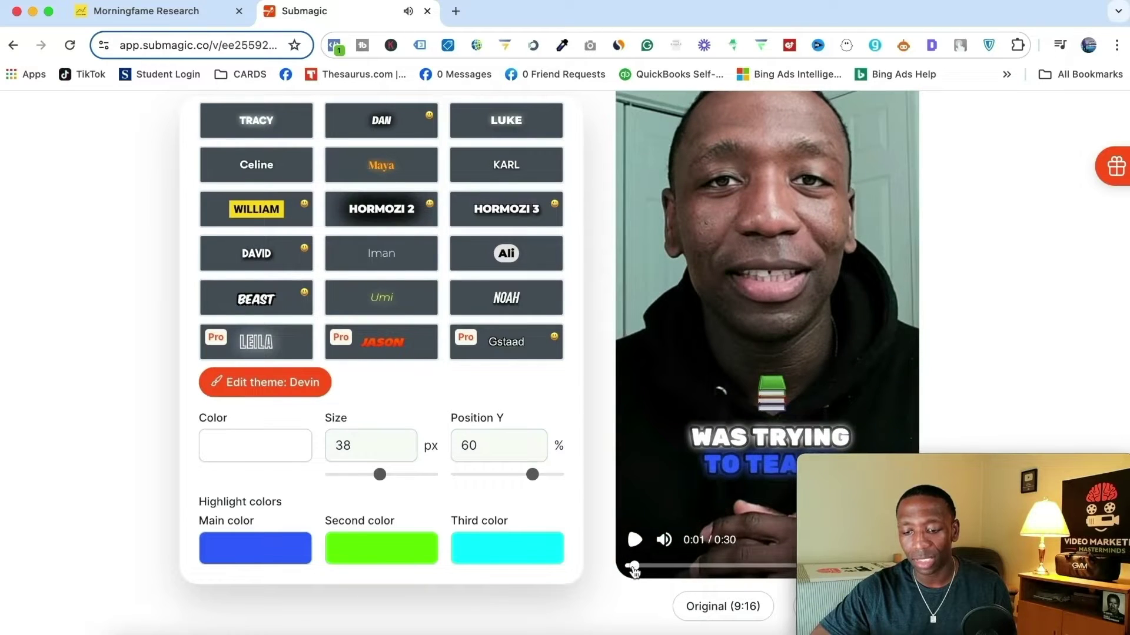
click(635, 542)
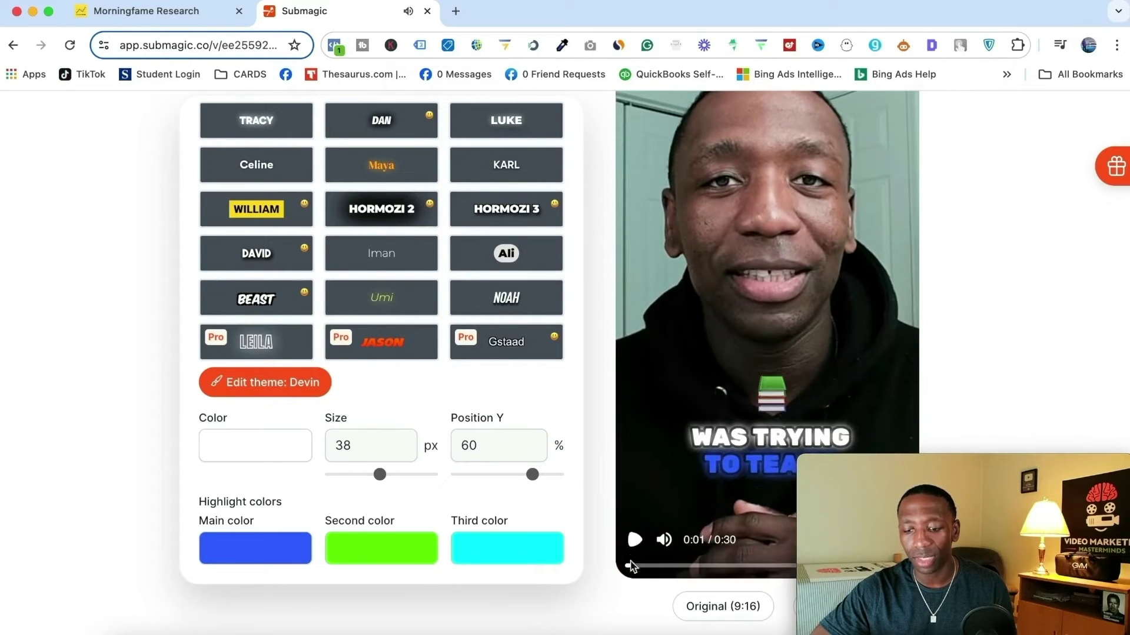
click(629, 567)
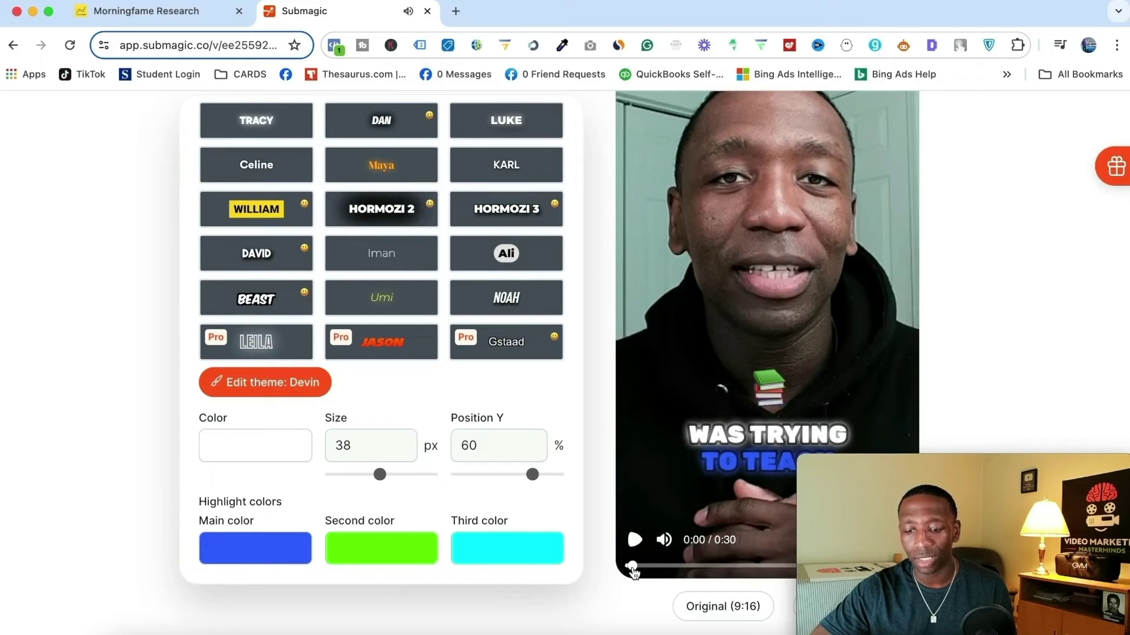
click(618, 570)
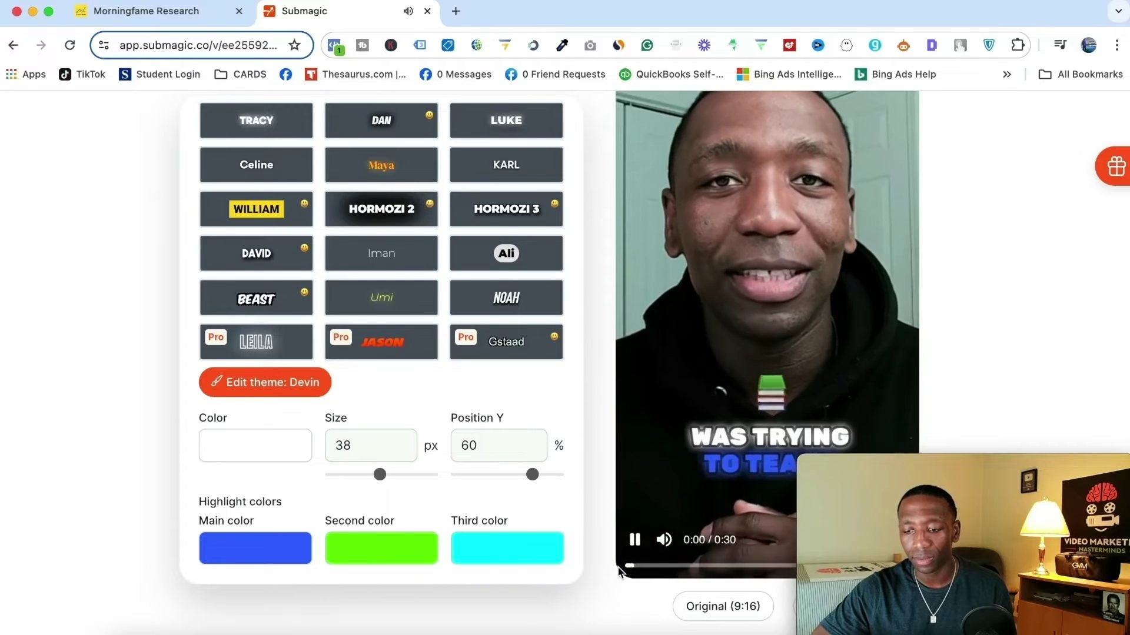
drag(532, 474, 522, 476)
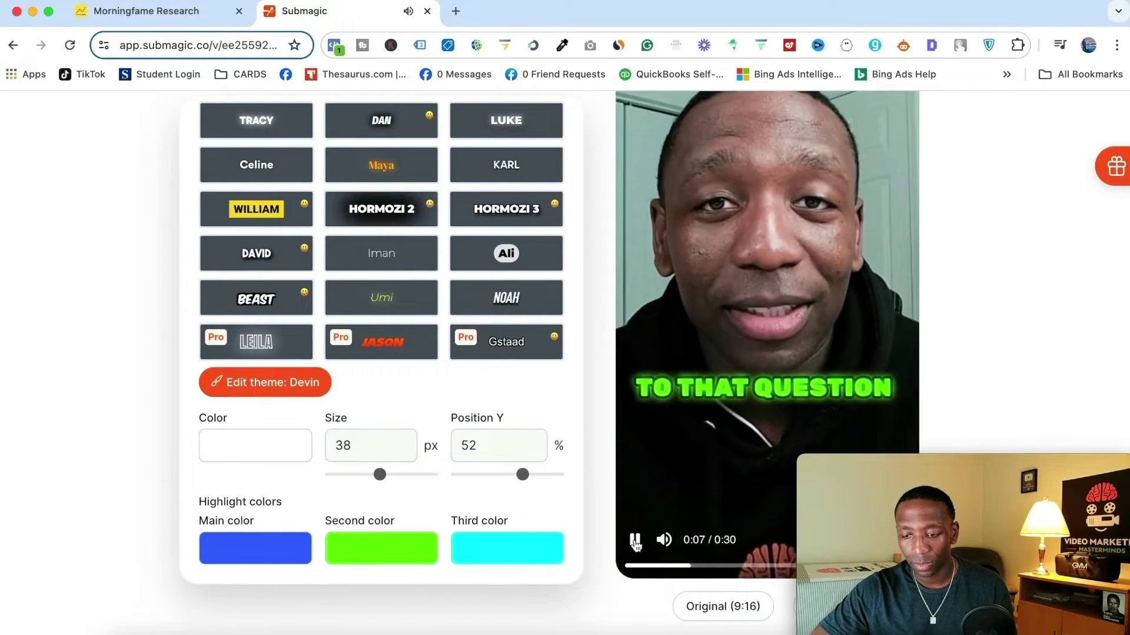
click(634, 540)
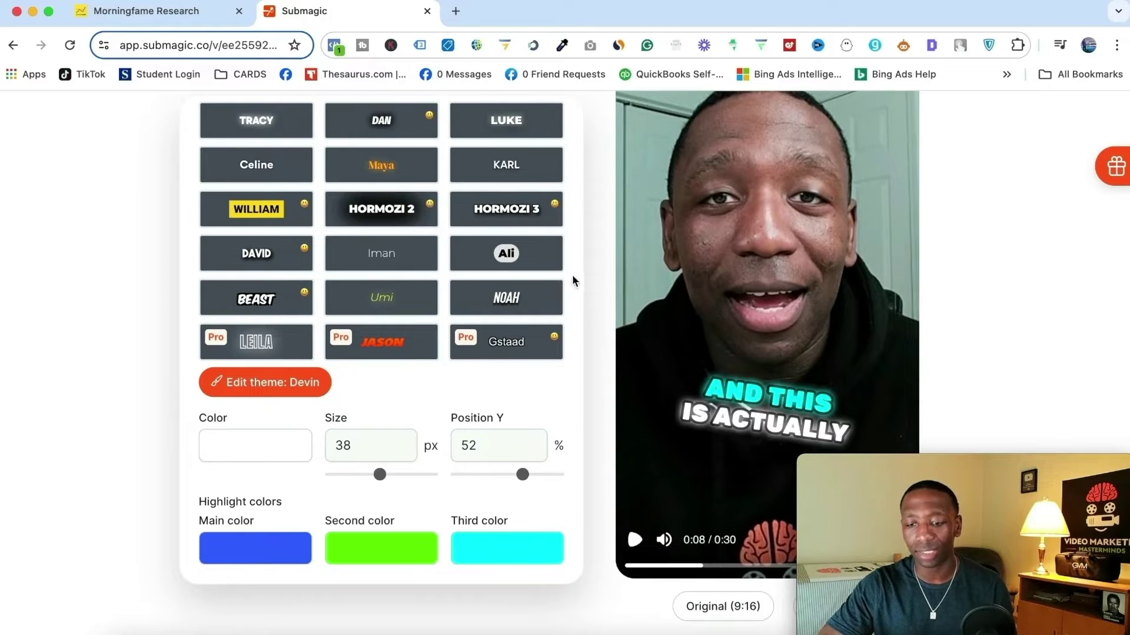
scroll(599, 214, up, 2)
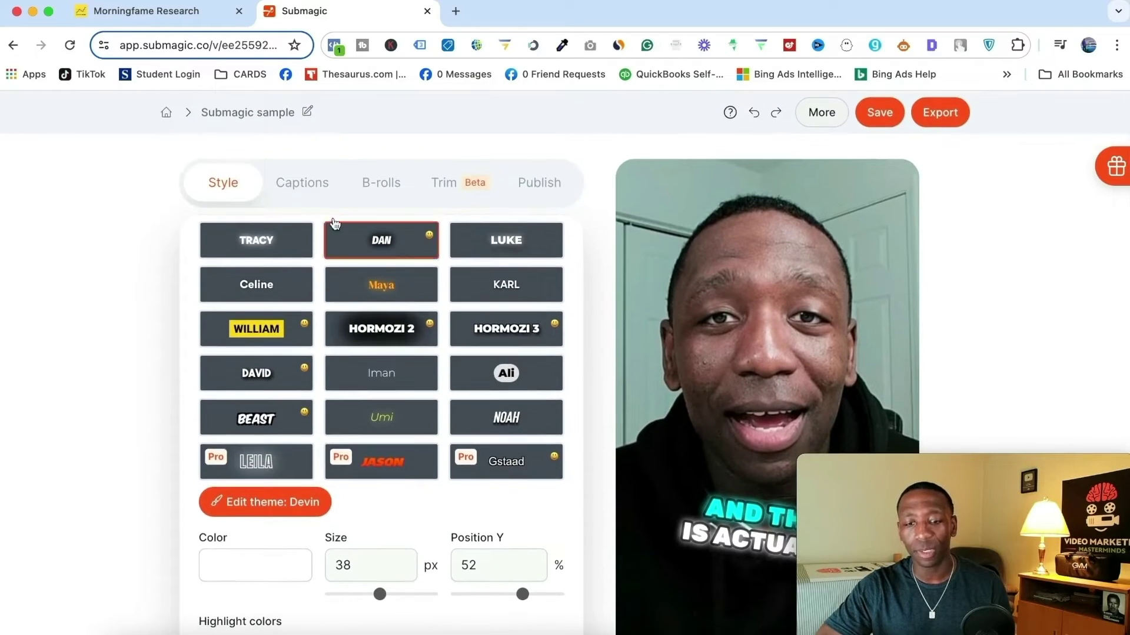
- Open the Captions transcript and review it, highlighting the accuracy score
click(291, 186)
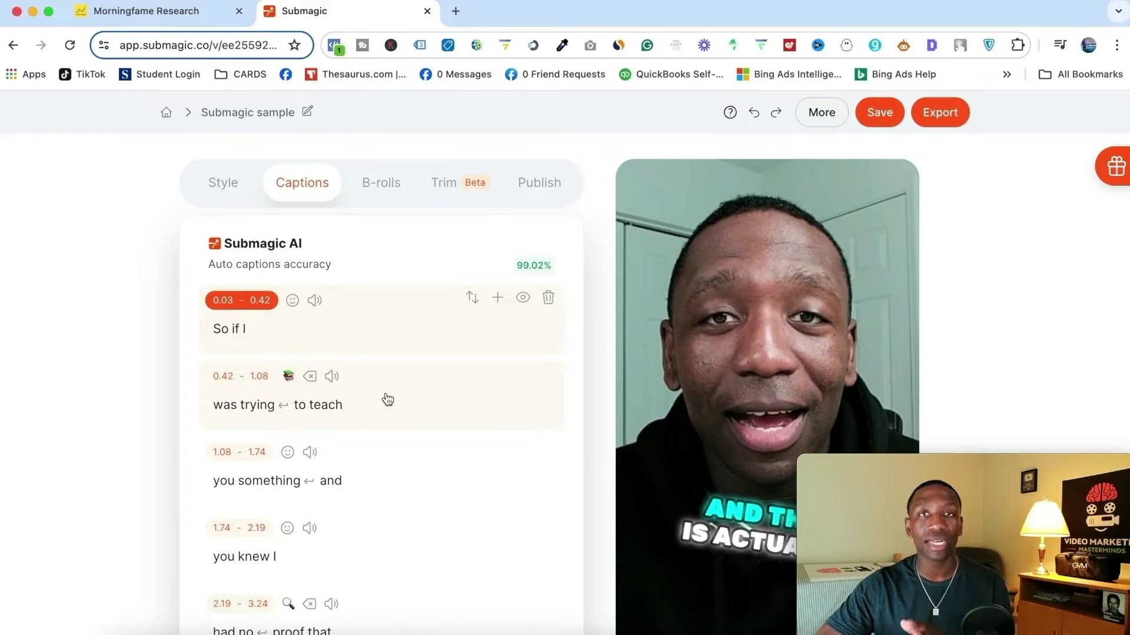
scroll(388, 399, down, 12)
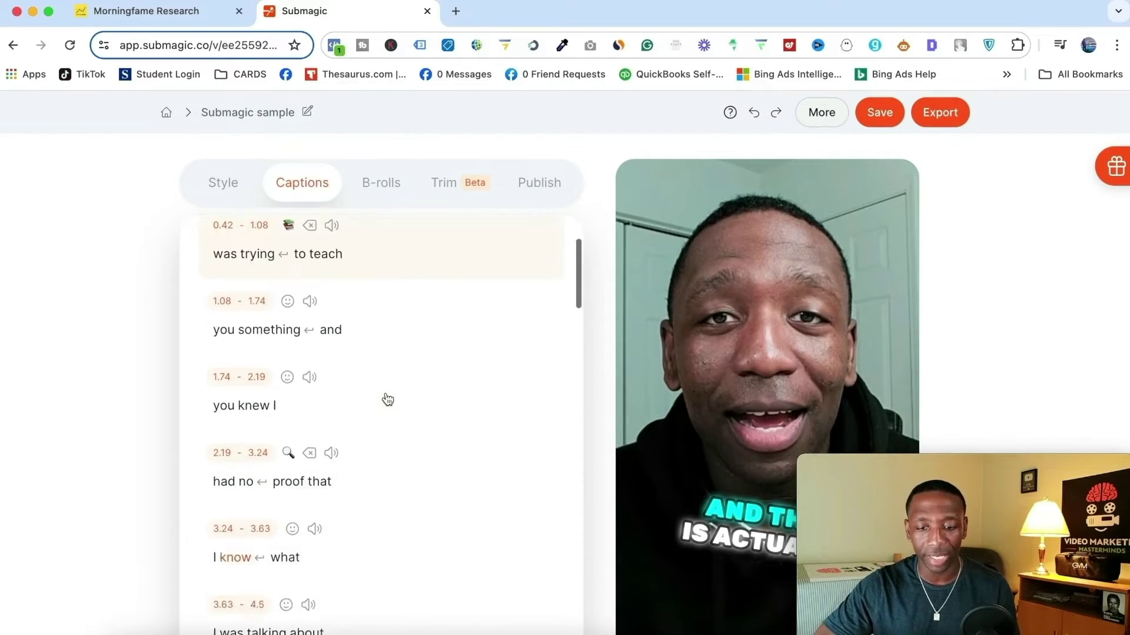
scroll(386, 398, down, 2)
scroll(386, 398, up, 15)
drag(516, 265, 551, 265)
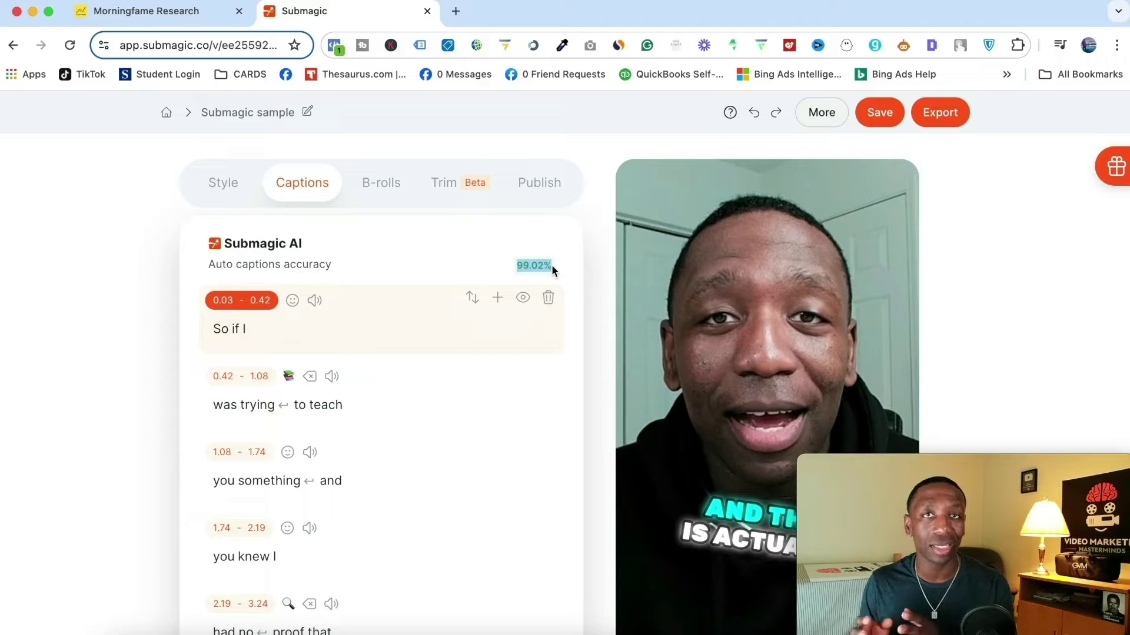
scroll(371, 391, down, 2)
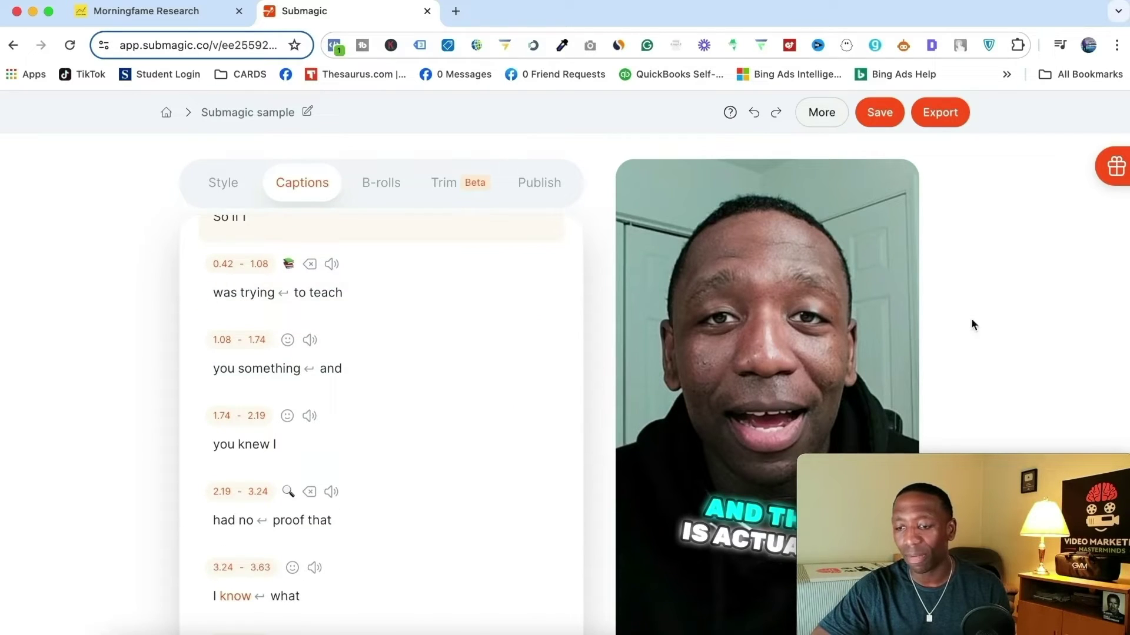
scroll(1000, 323, down, 2)
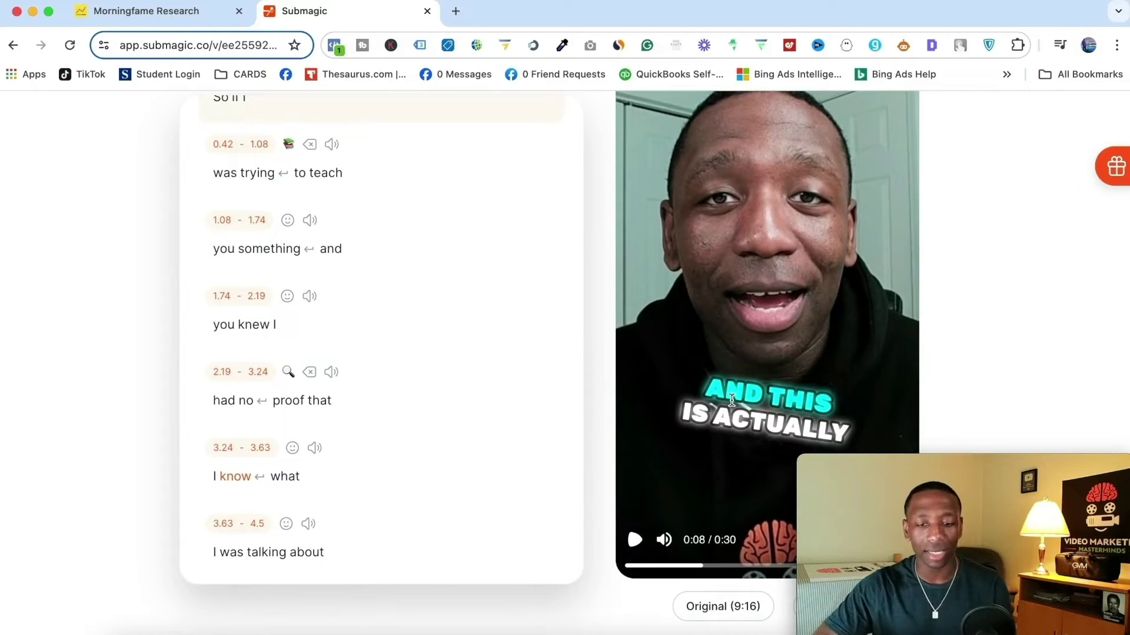
scroll(503, 292, up, 2)
scroll(505, 293, down, 3)
scroll(504, 292, down, 3)
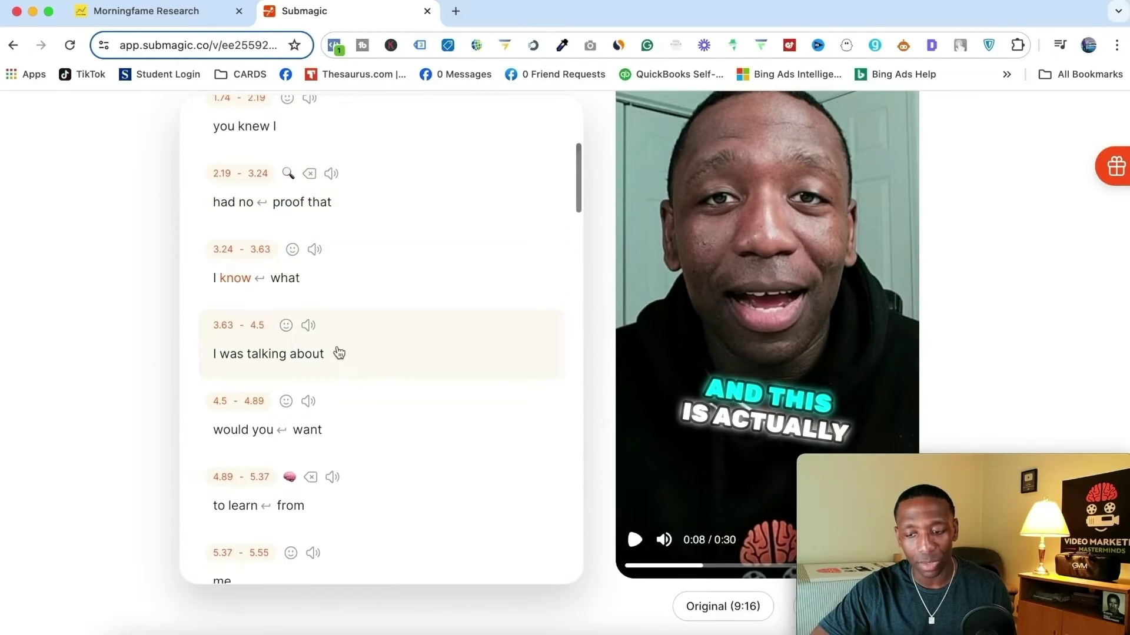
- Add a line break after 'talking' in the 3.63–4.5 s 'I was talking about' caption
click(338, 353)
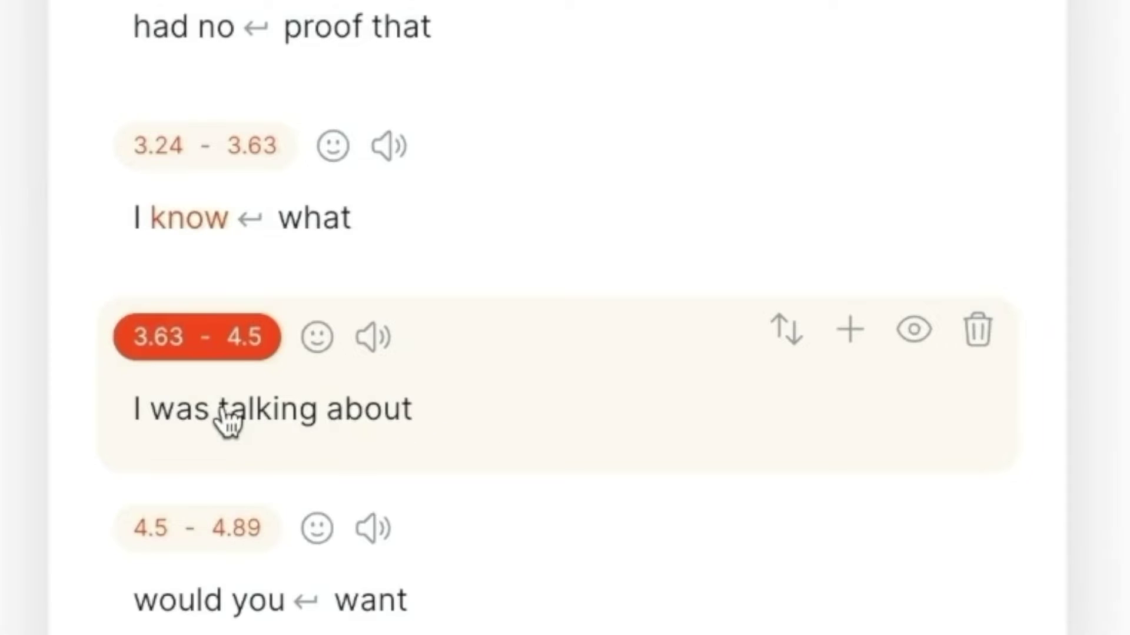
click(227, 419)
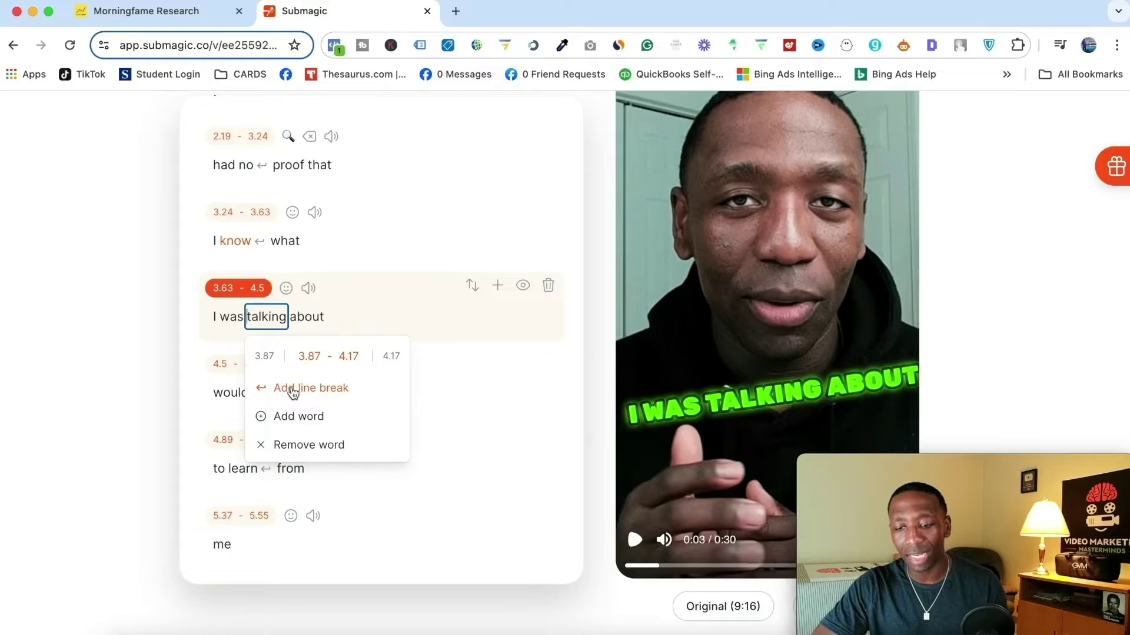
click(293, 389)
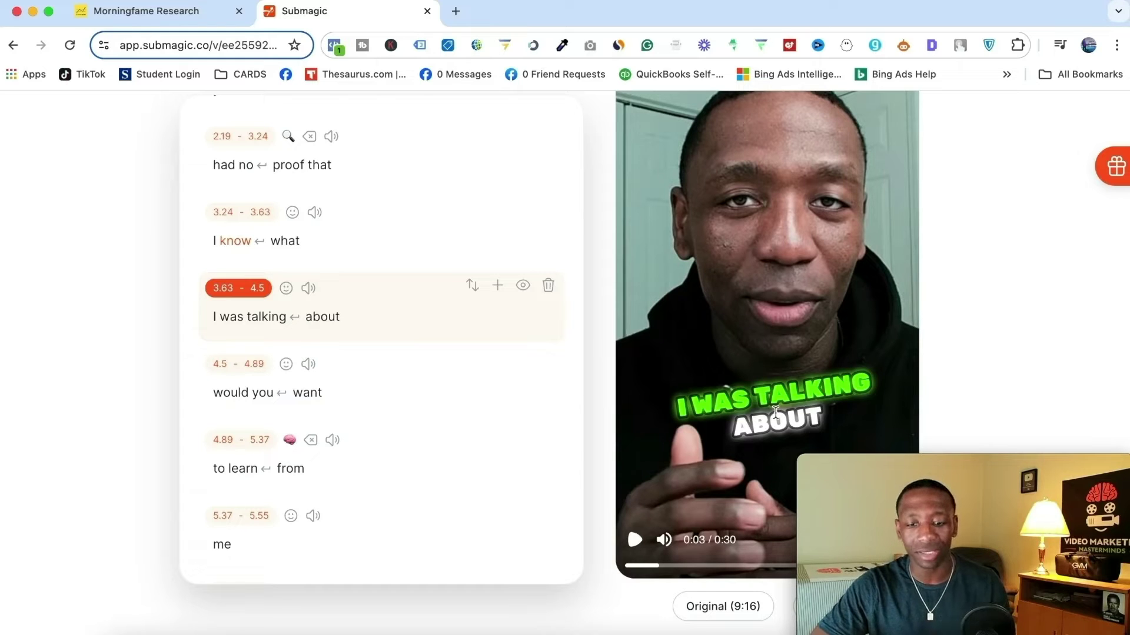
- Browse sound effects for the first caption without adding one
scroll(542, 333, up, 6)
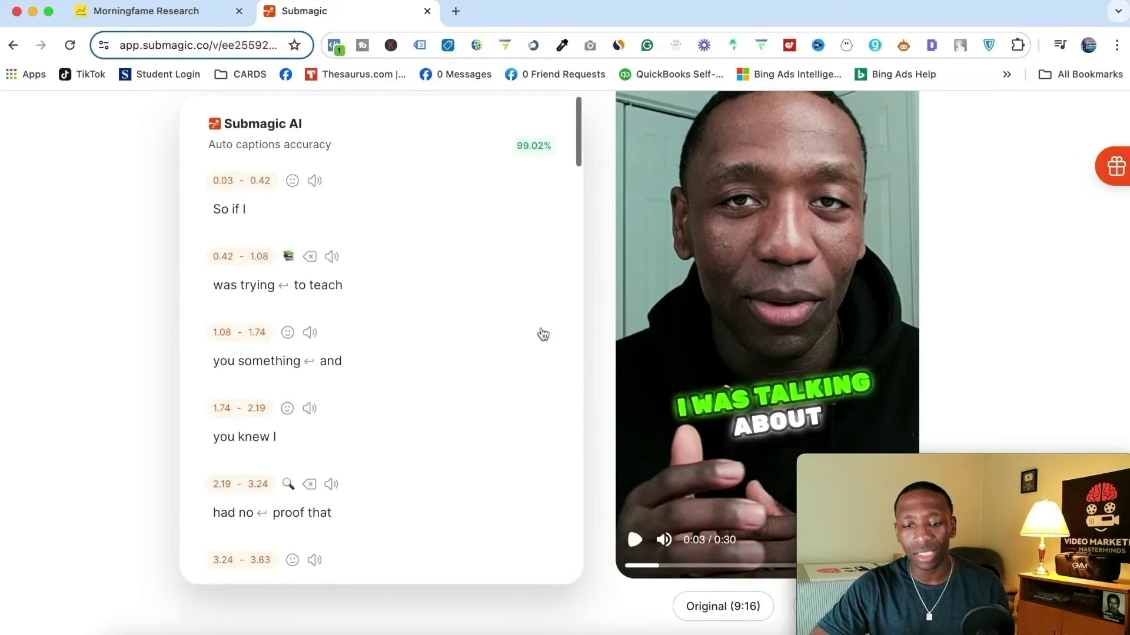
scroll(399, 268, down, 1)
scroll(398, 267, up, 1)
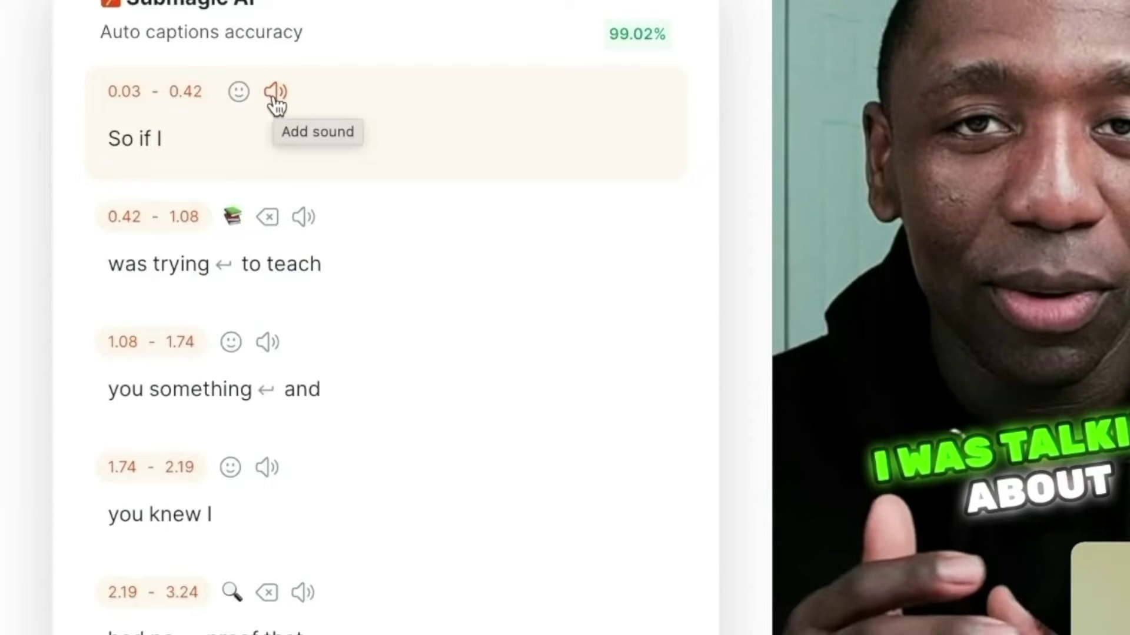
click(273, 97)
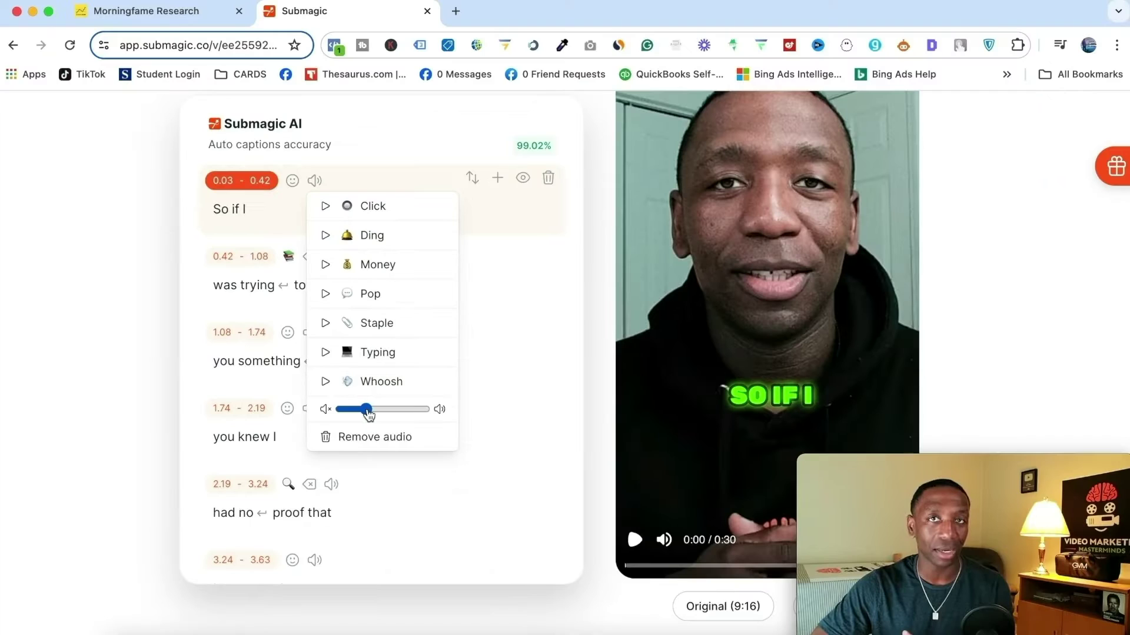
click(584, 265)
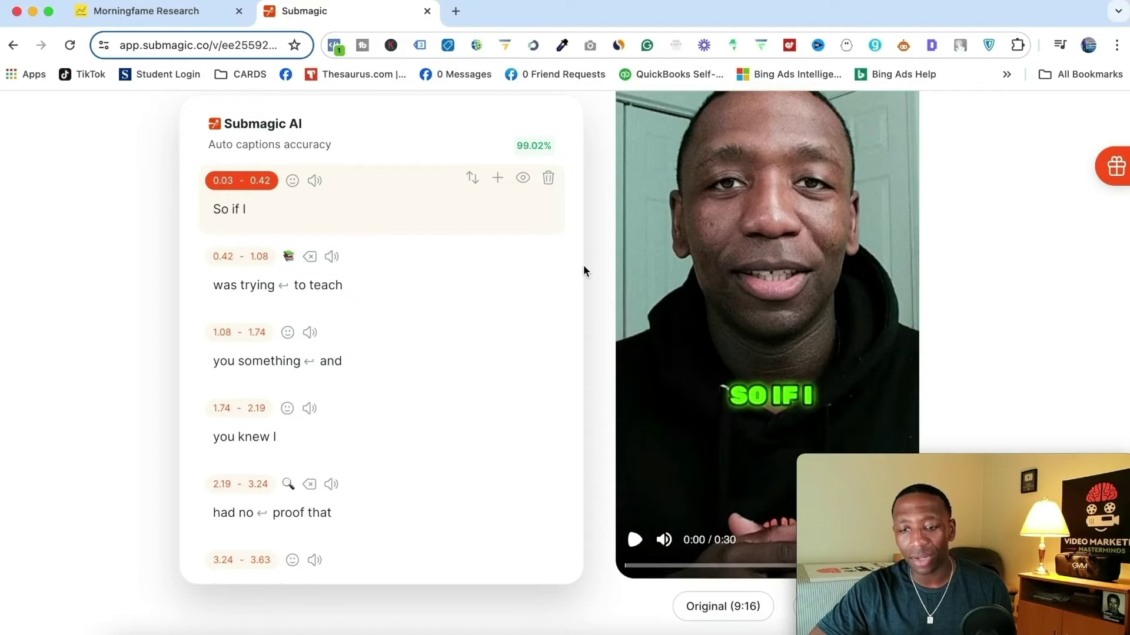
- Add a smiley emoji to the 'So if I' caption and check it in the preview
click(293, 181)
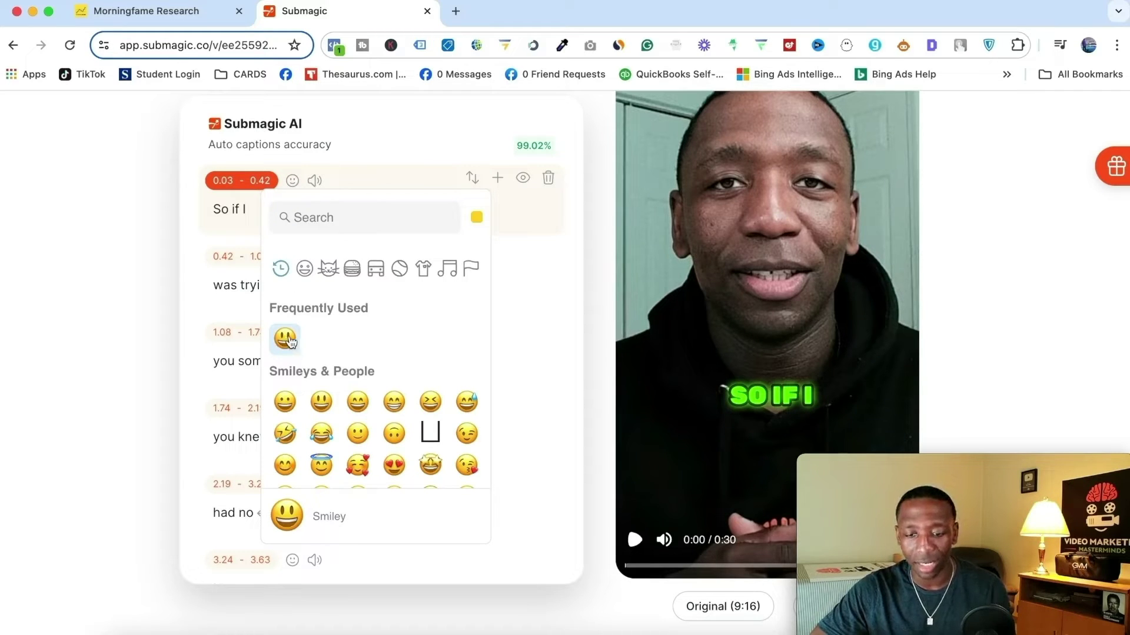
click(286, 340)
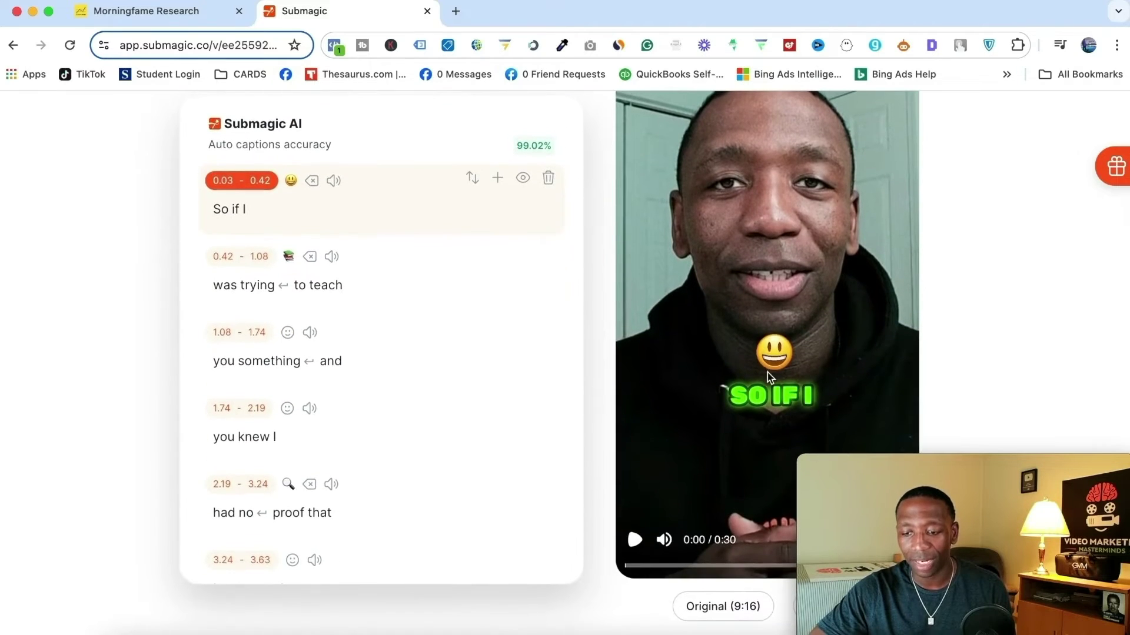
click(635, 540)
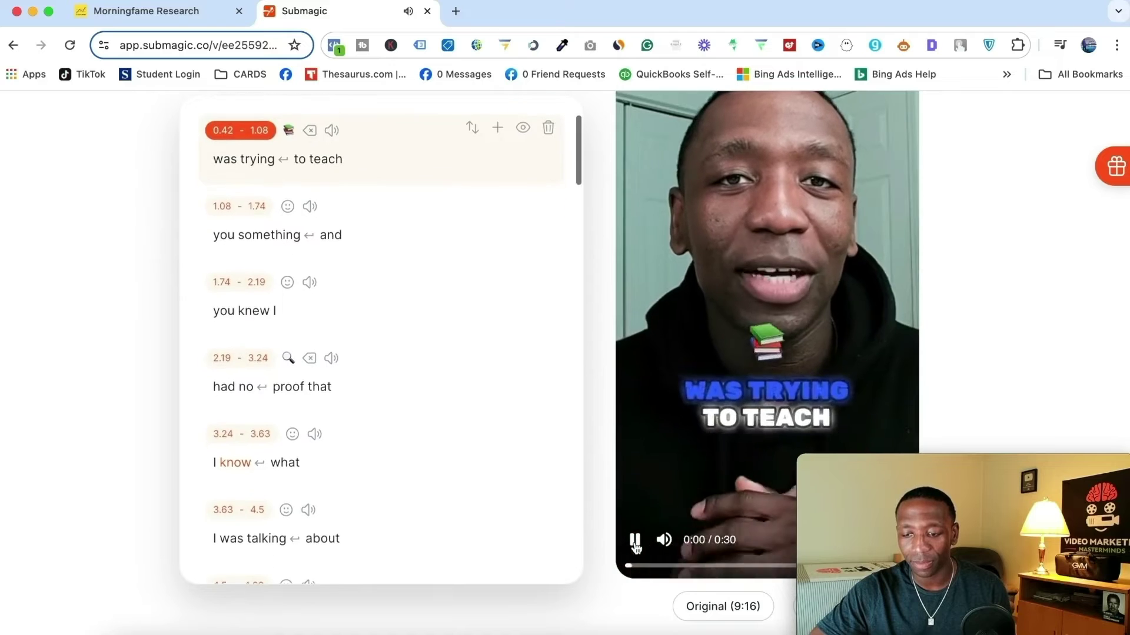
click(634, 540)
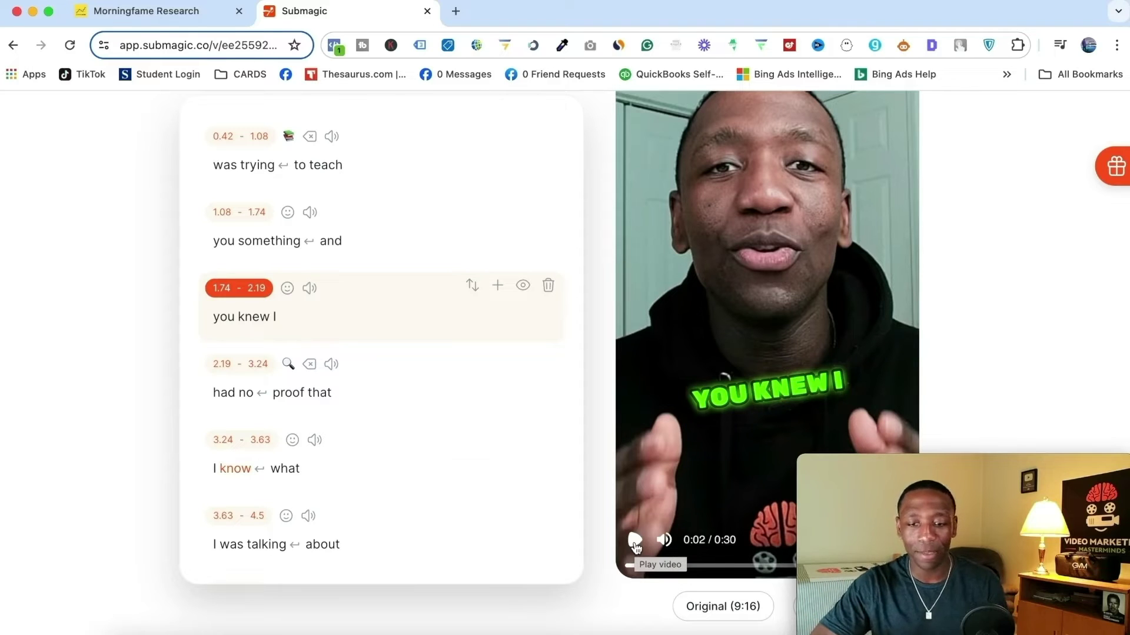
- Show the B-rolls section listing timed transcript segments such as 0.03–5.55 s
scroll(527, 300, up, 5)
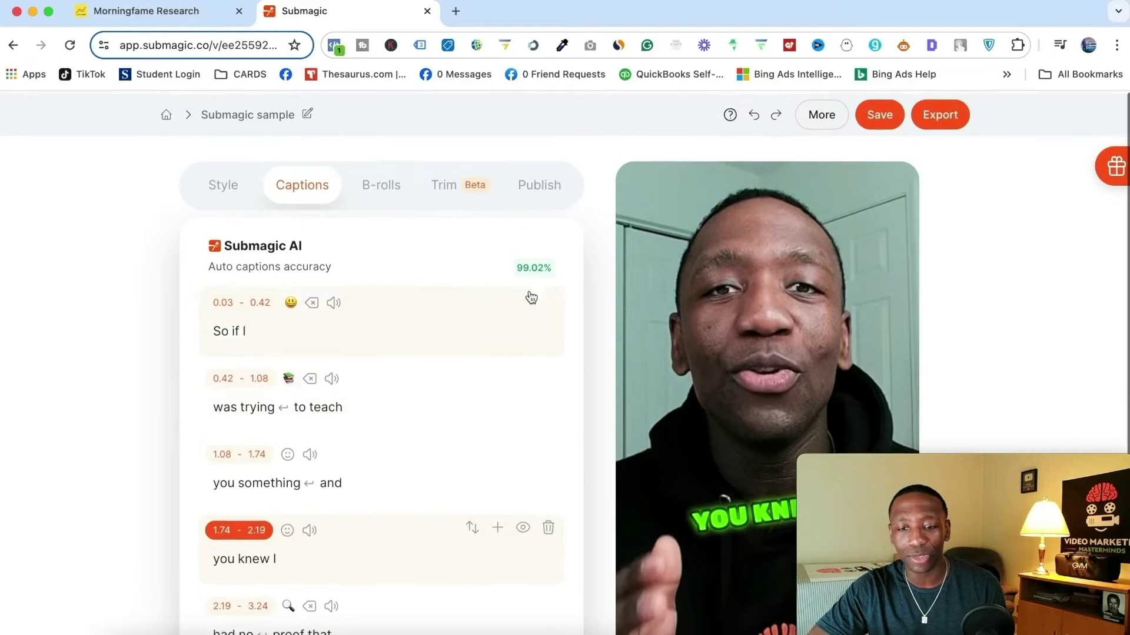
click(387, 185)
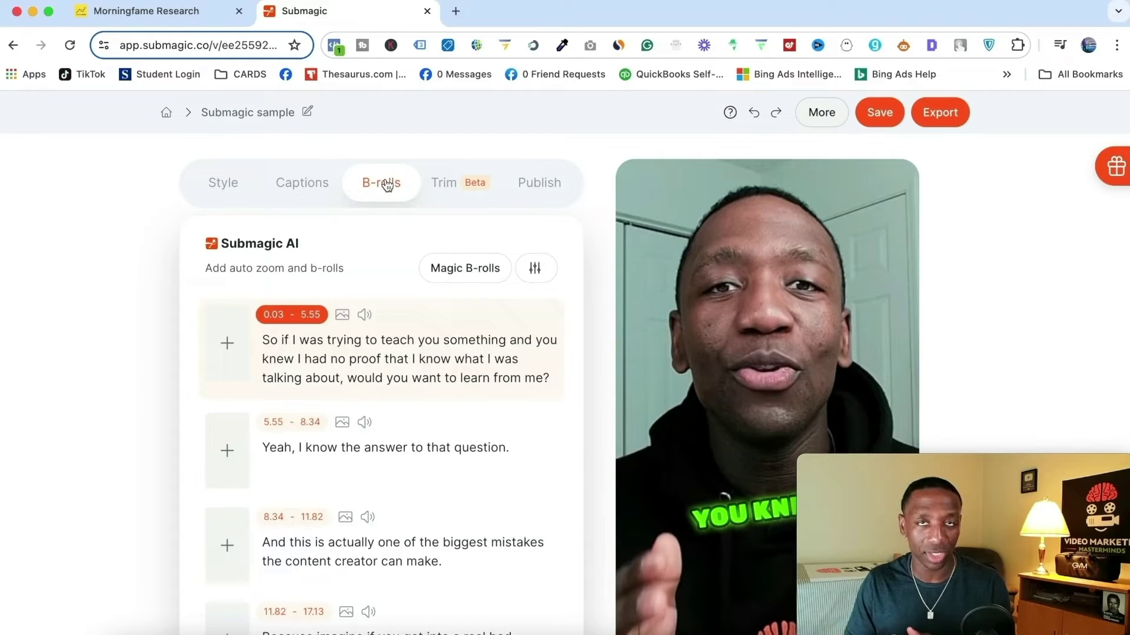
scroll(581, 300, down, 1)
scroll(581, 300, up, 1)
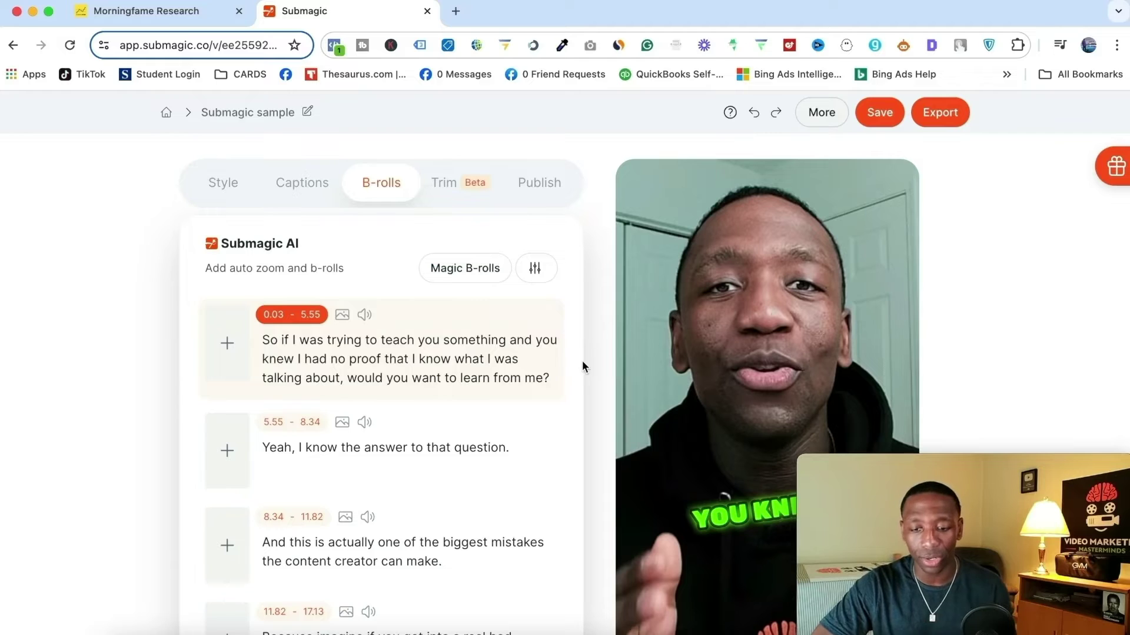
scroll(581, 366, down, 3)
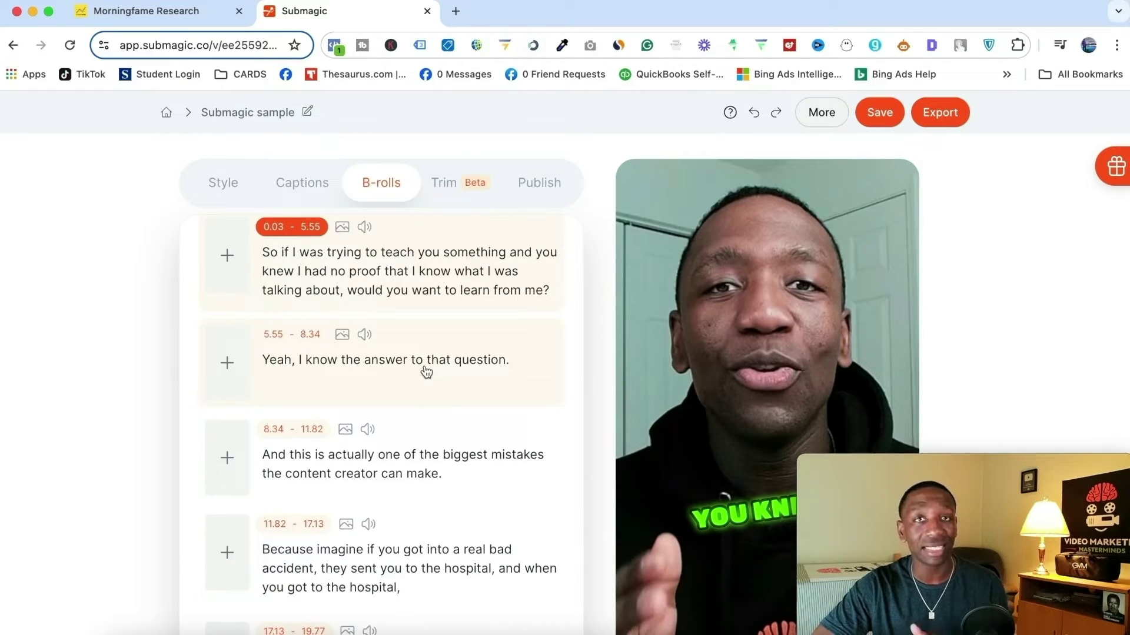
- Open the stock B-roll video library for the 5.55–8.34 s segment after trying Original and Image
click(227, 363)
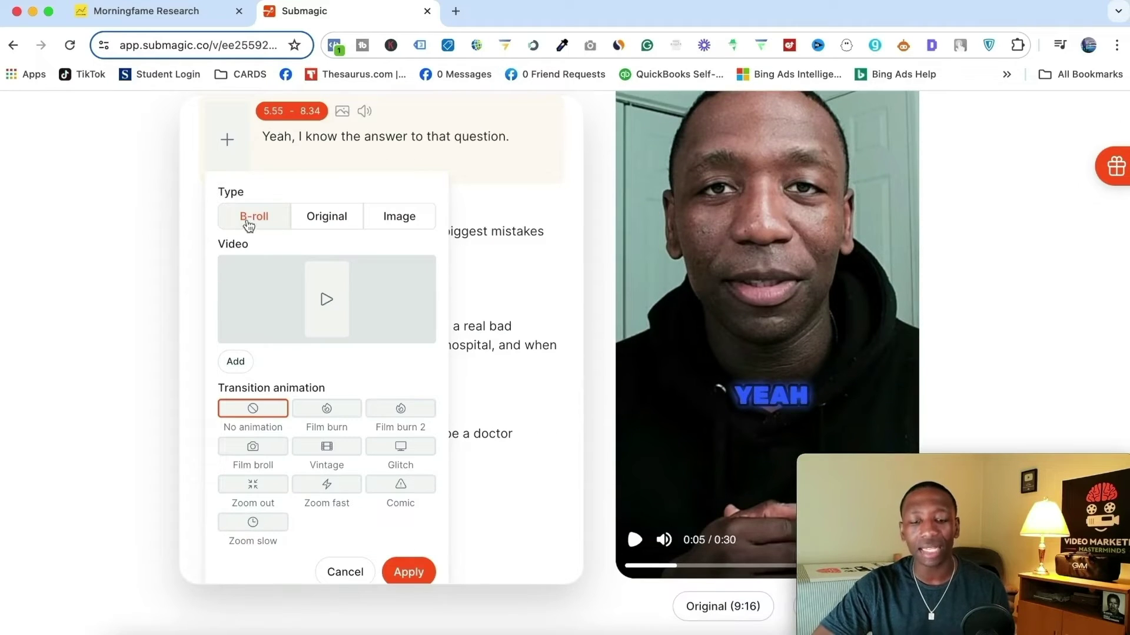
click(328, 216)
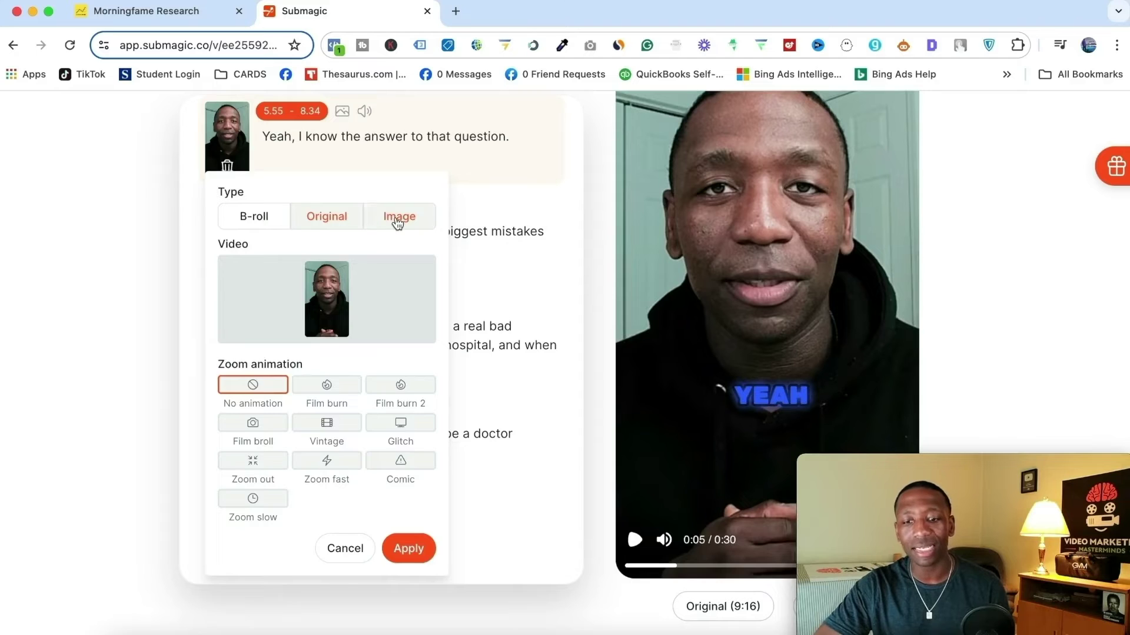
click(397, 217)
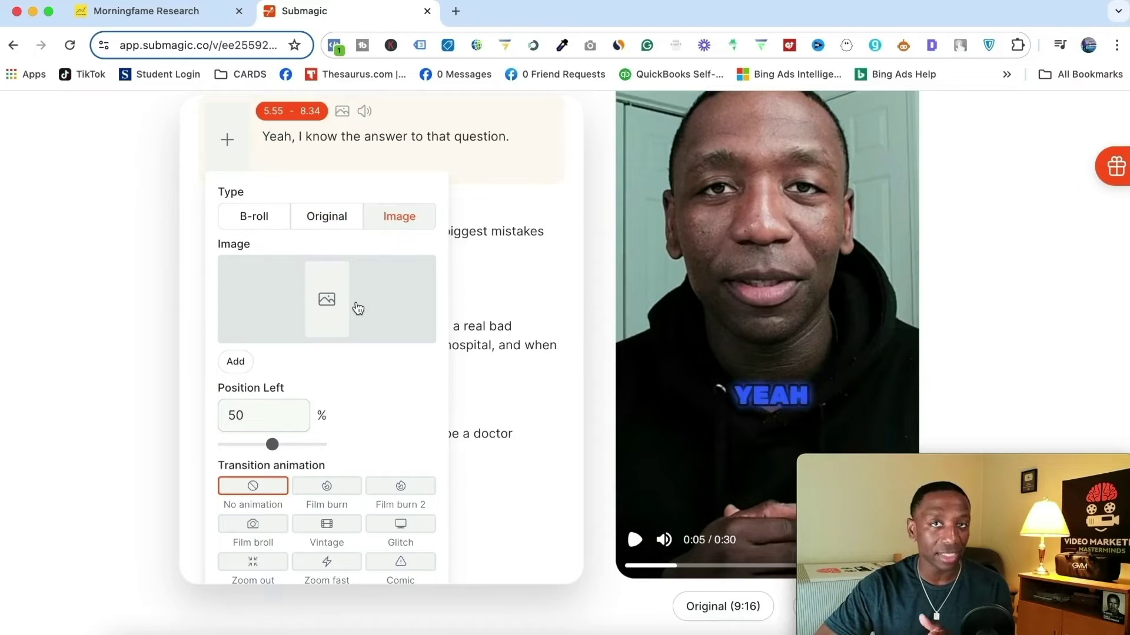
click(247, 219)
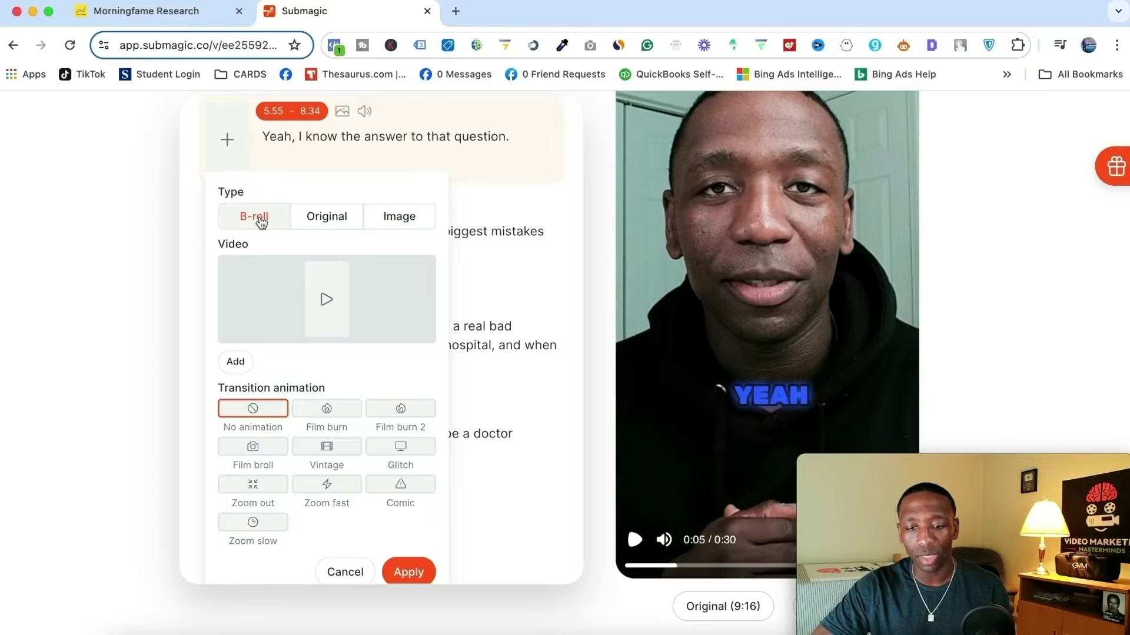
click(236, 361)
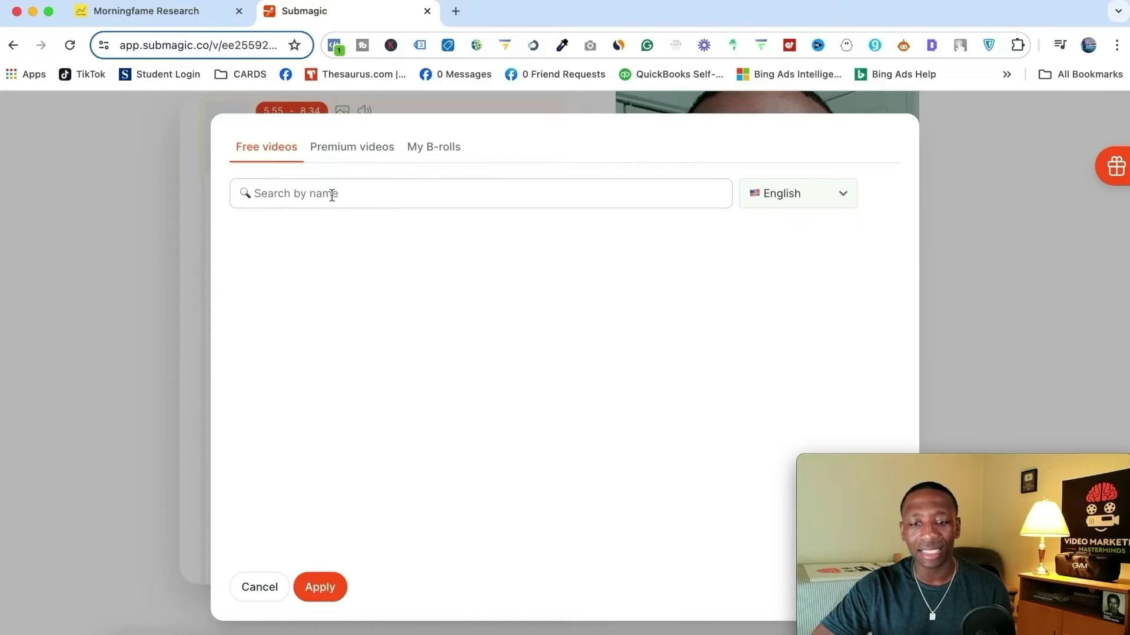
- Search free videos for 'golf' and apply the club-striking-ball clip as this line's B-roll
click(332, 195)
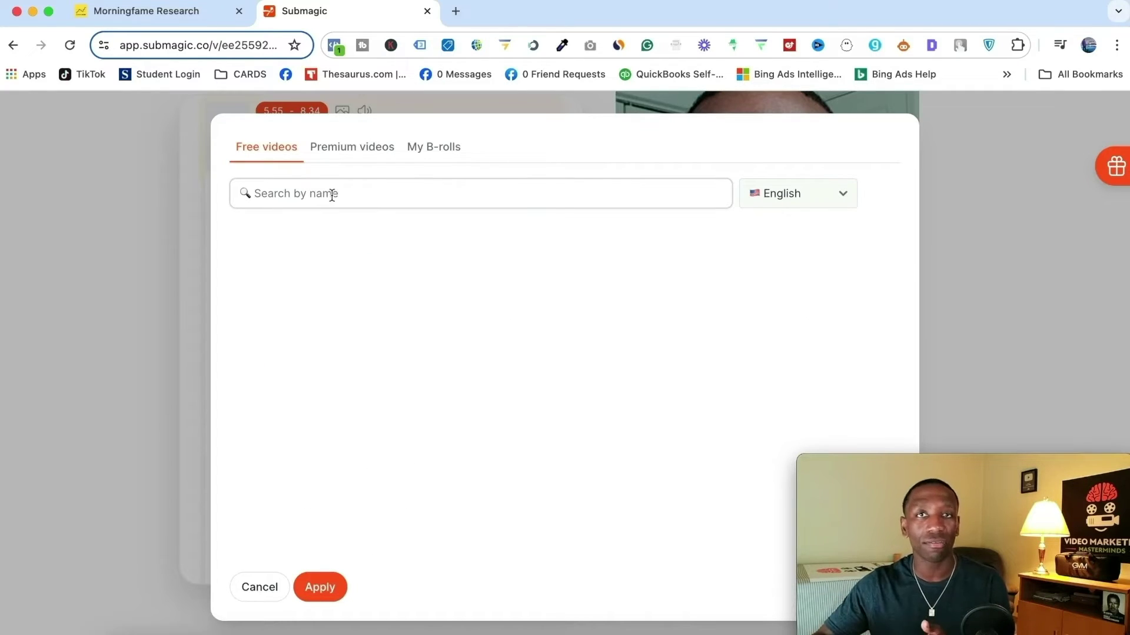
text(go)
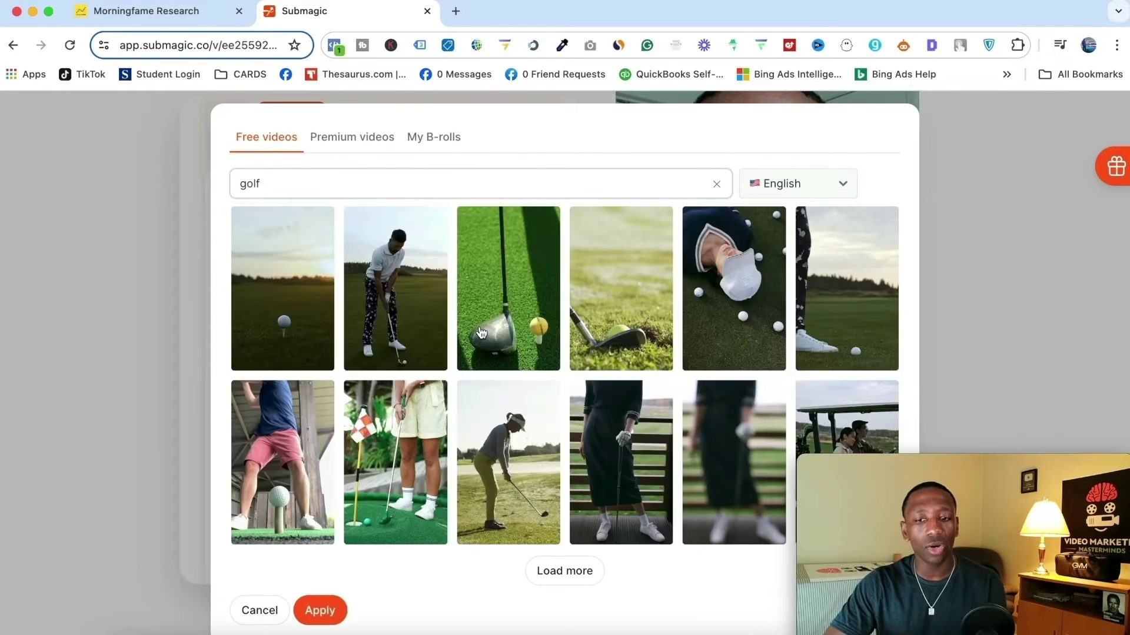
text(lf)
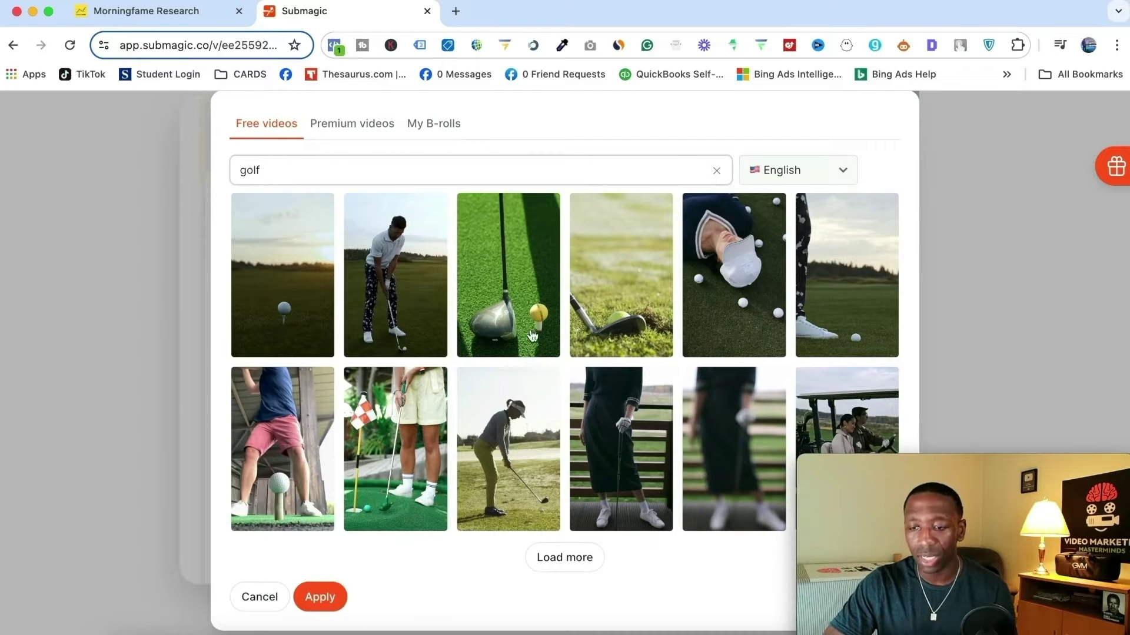
click(624, 278)
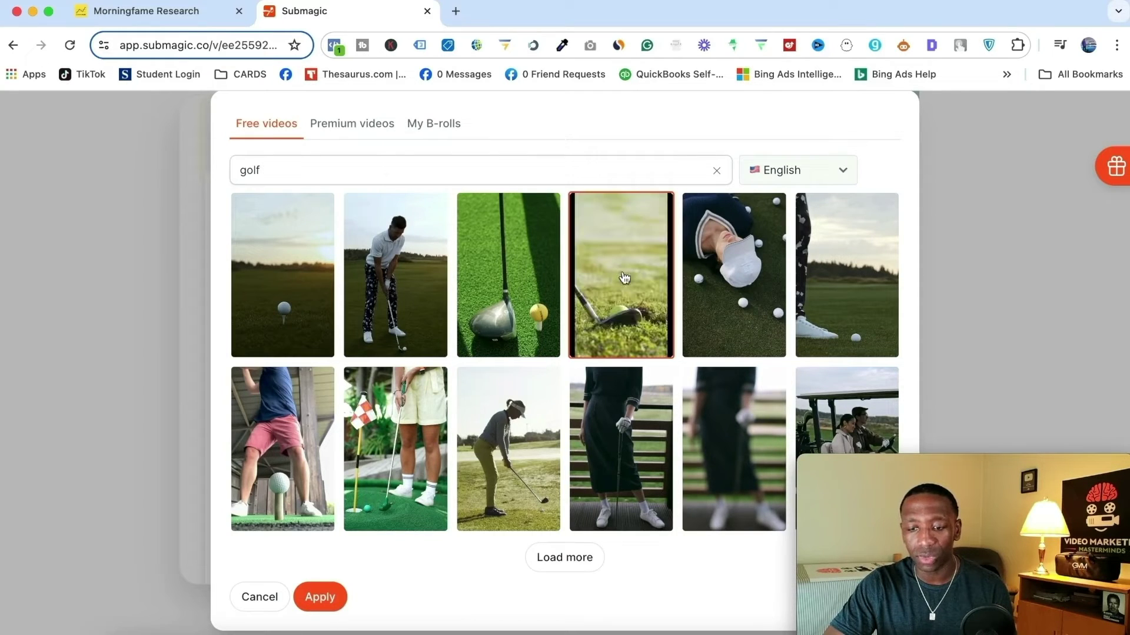
click(319, 597)
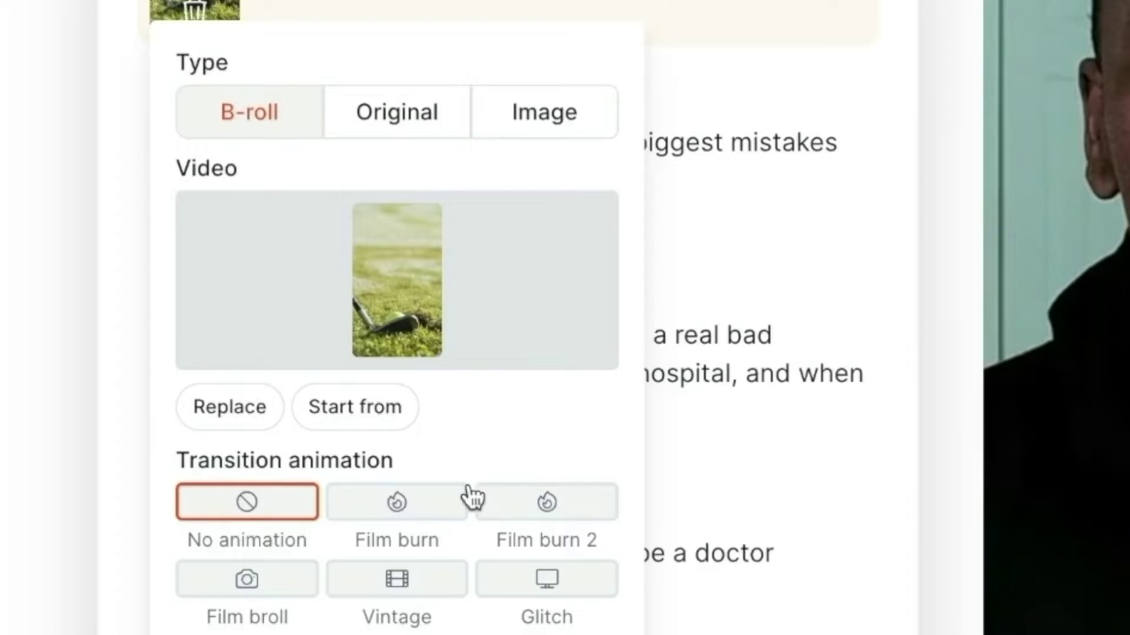
- Apply a Film burn transition to the golf B-roll and play the preview to check it
scroll(363, 406, down, 2)
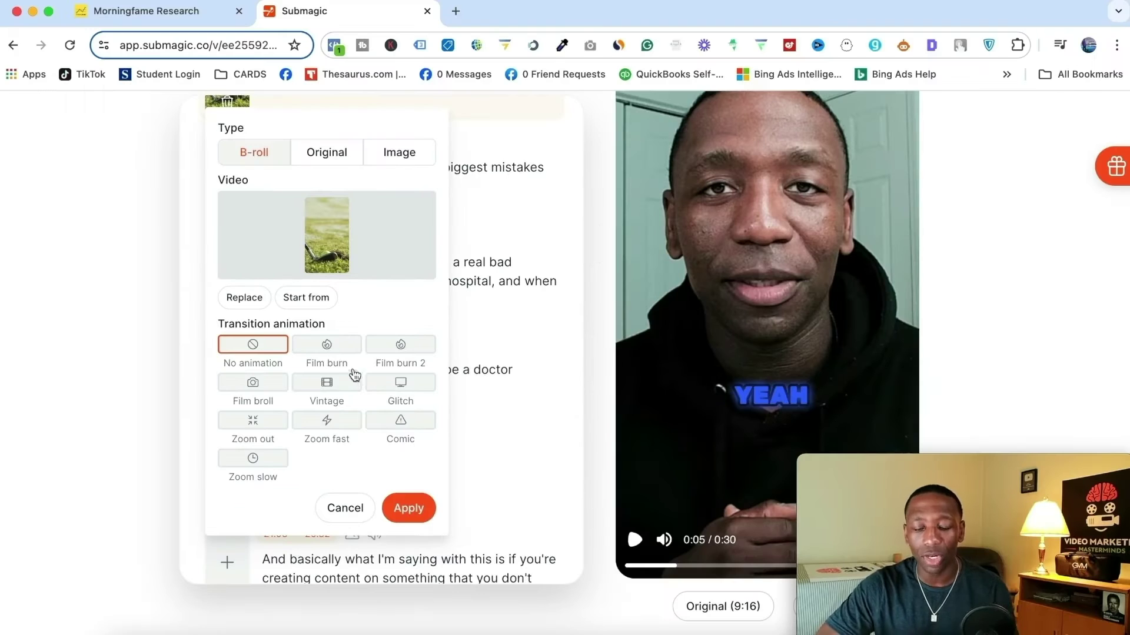
click(390, 378)
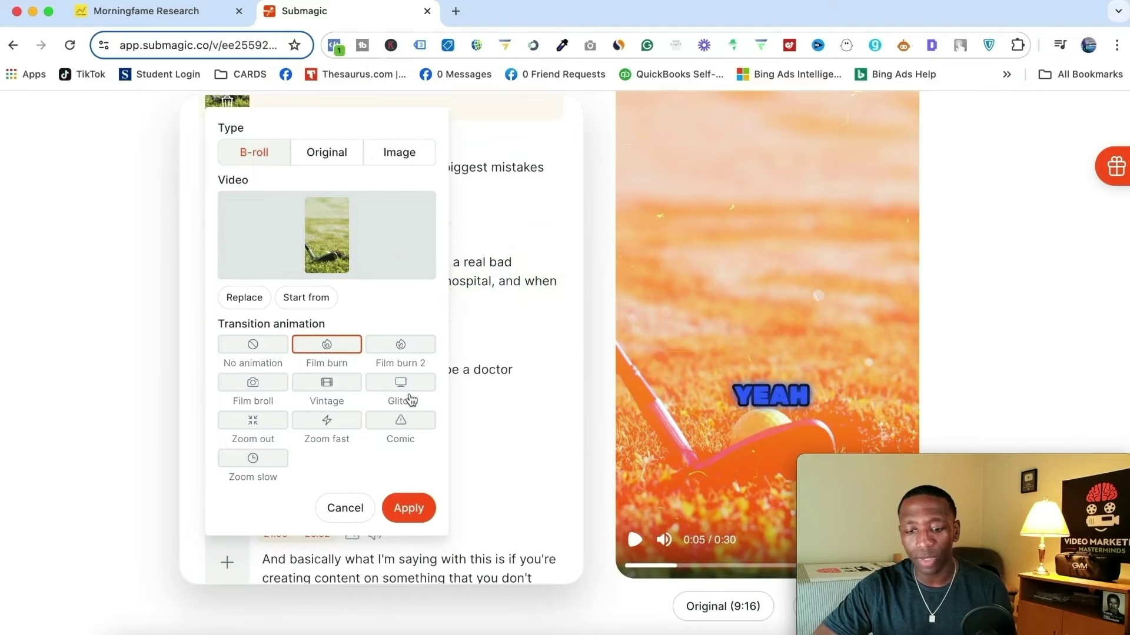
click(408, 509)
scroll(439, 365, up, 3)
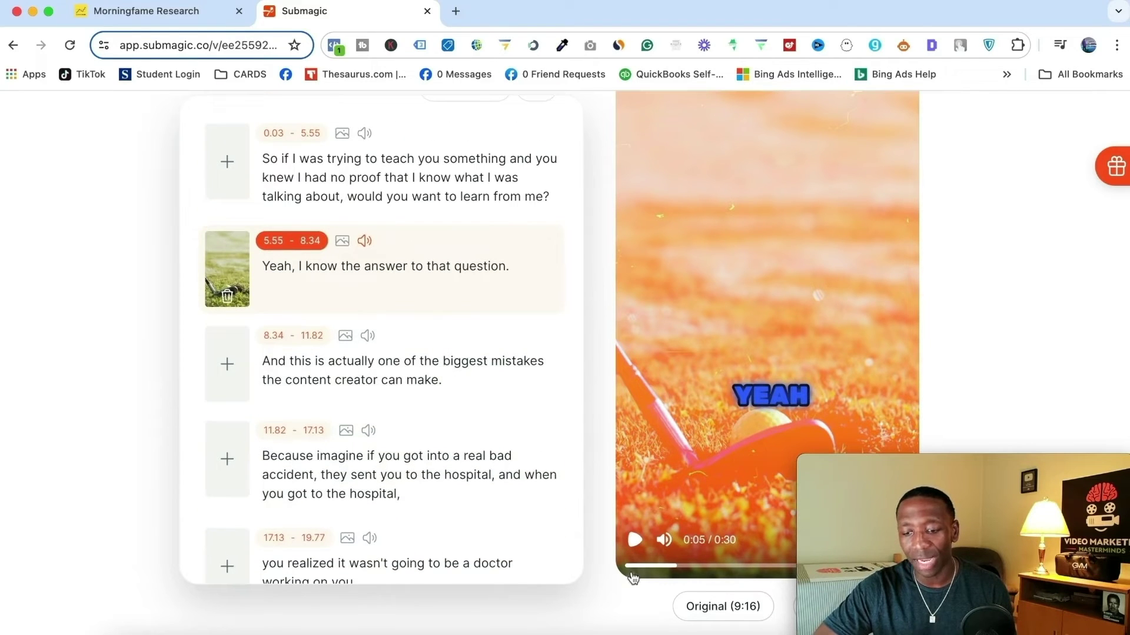
click(635, 540)
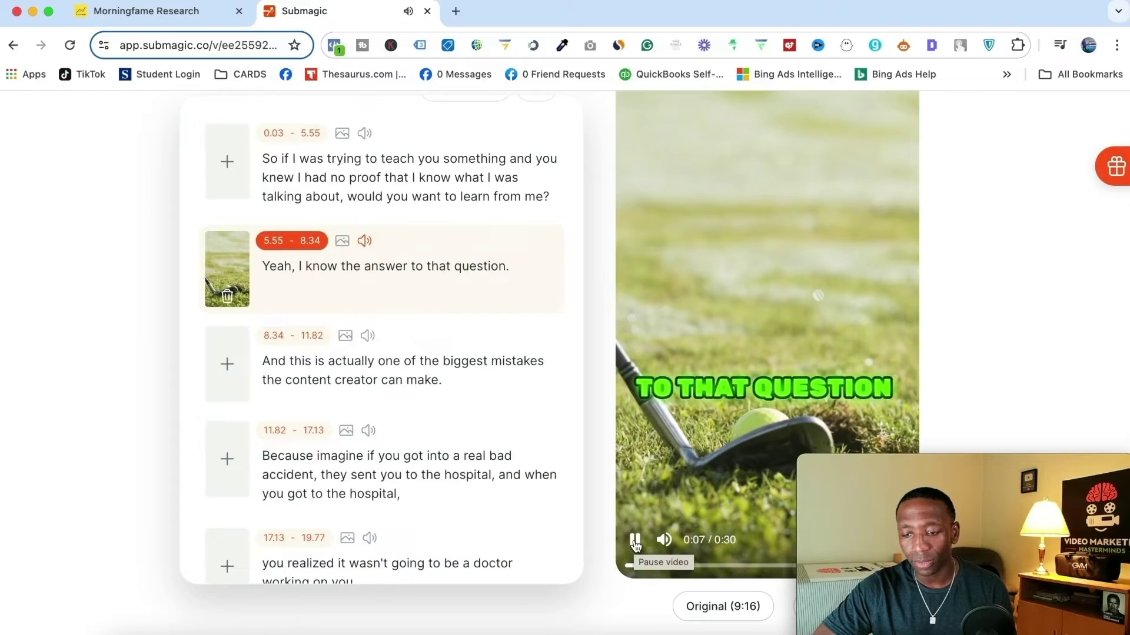
click(634, 540)
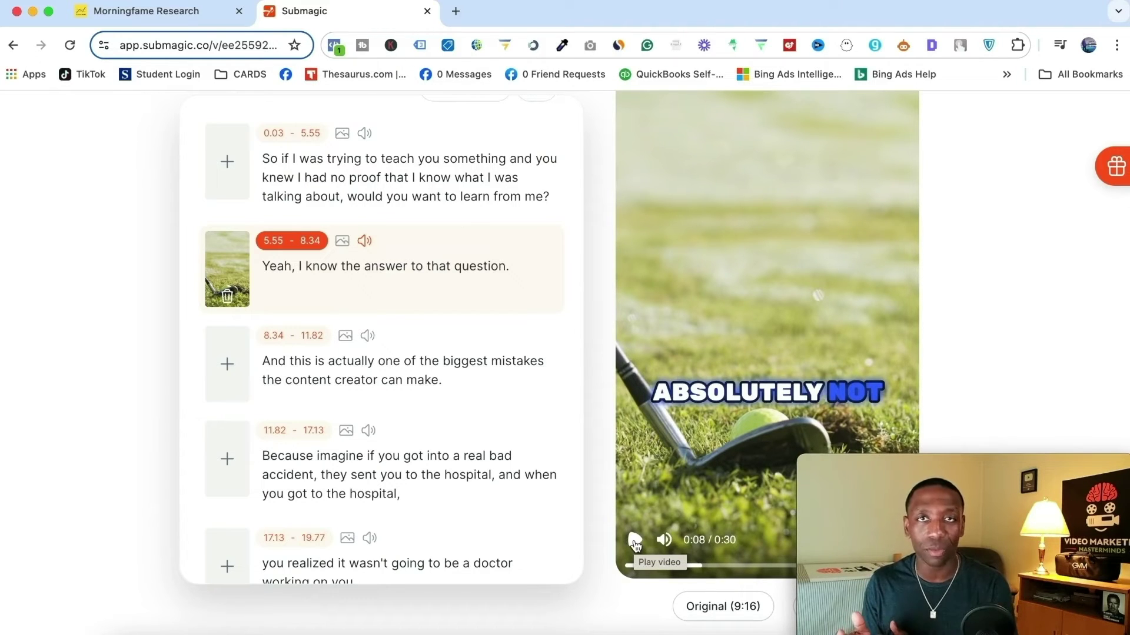
scroll(552, 453, up, 2)
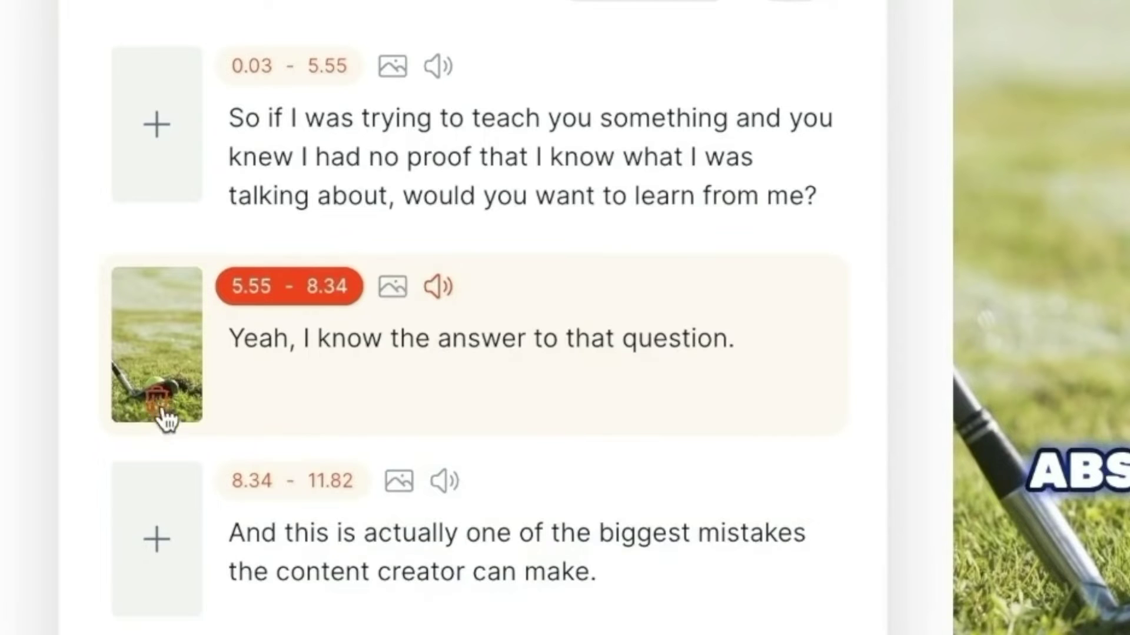
- Remove the golf B-roll and try the original footage with a Zoom fast animation
click(158, 405)
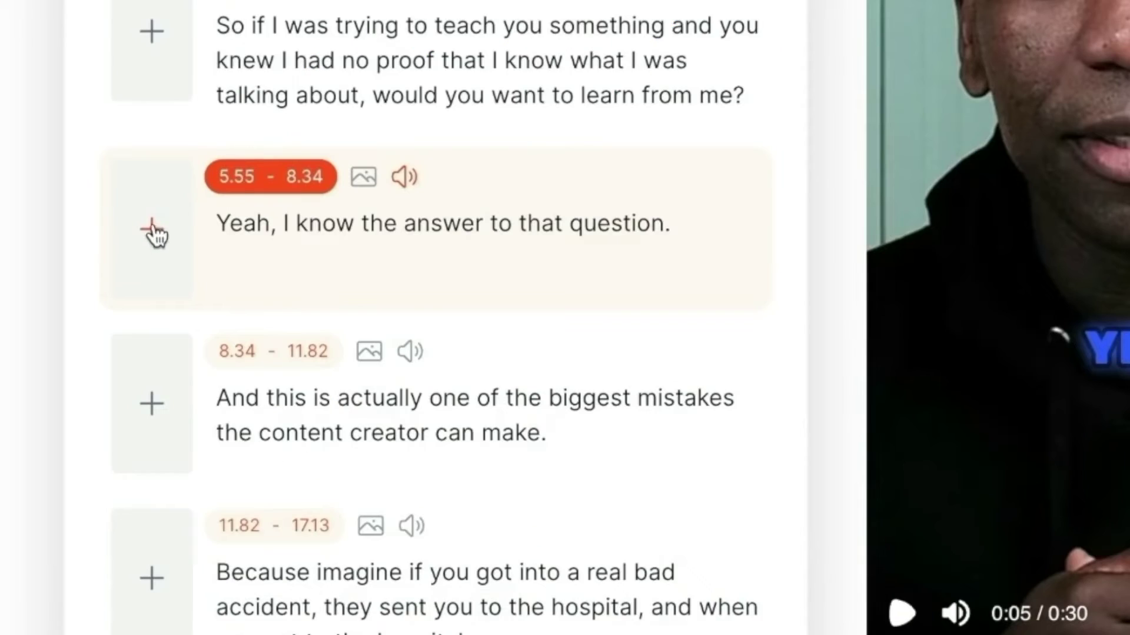
click(228, 333)
click(345, 17)
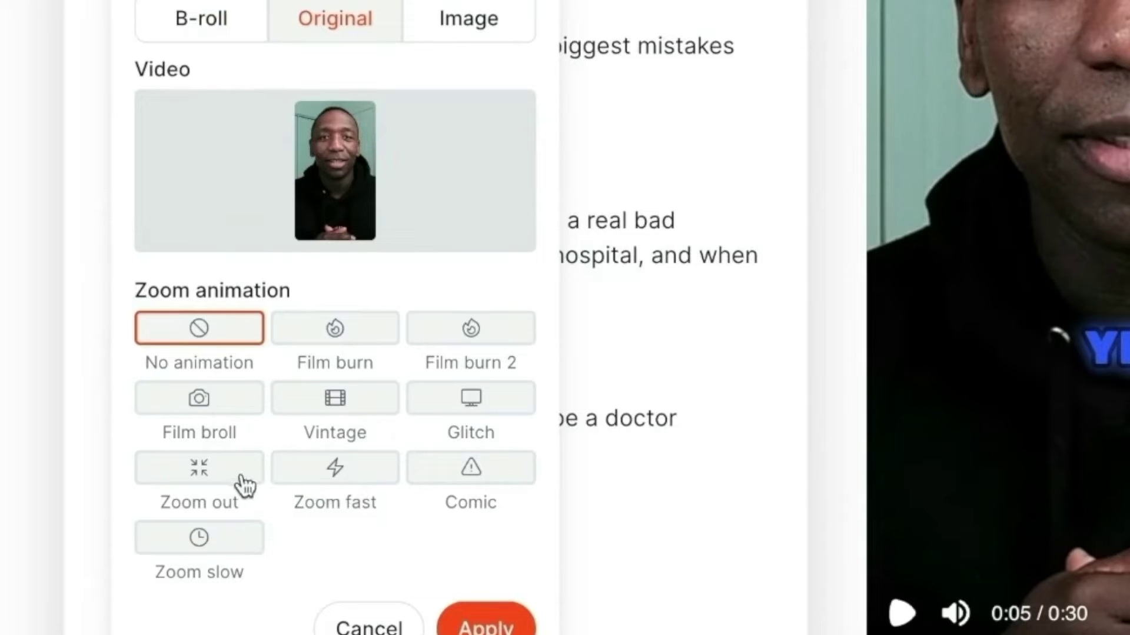
click(332, 470)
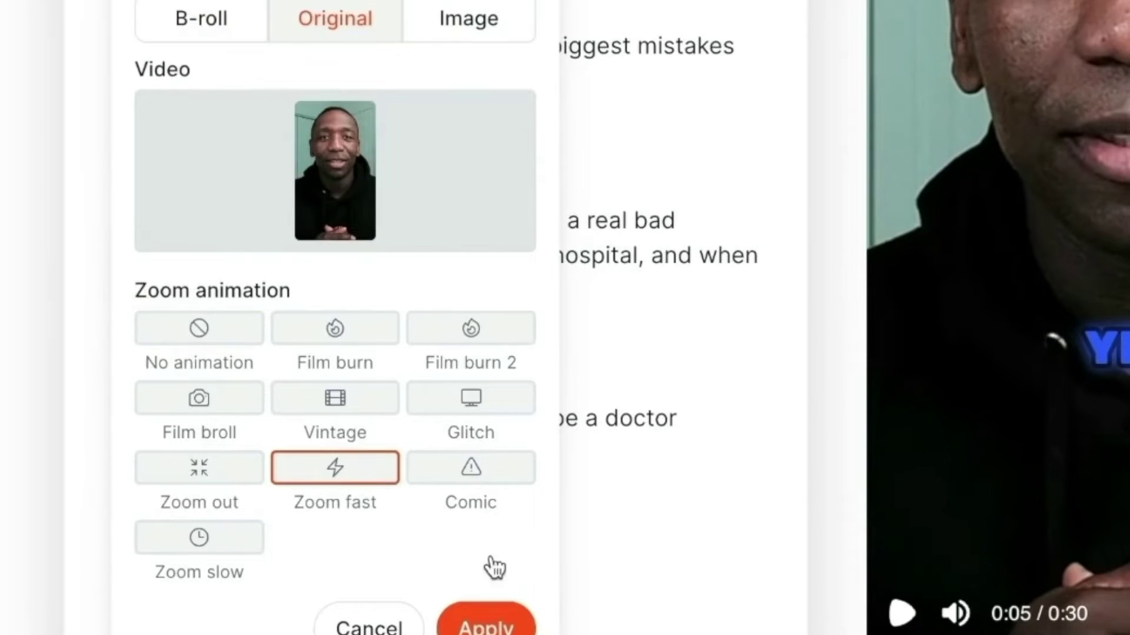
click(497, 627)
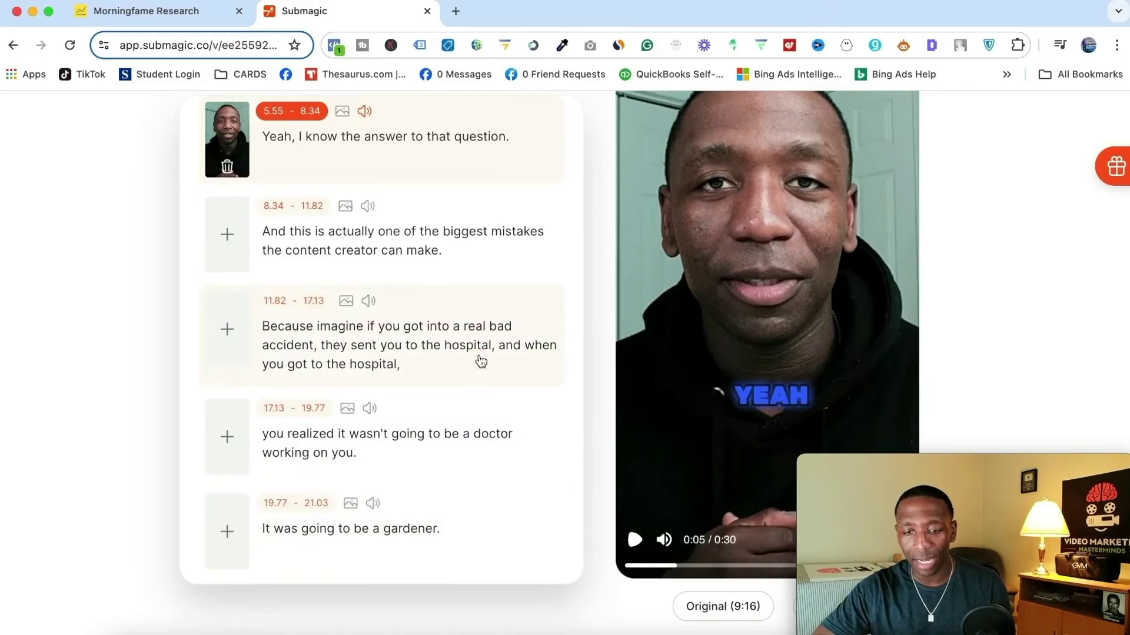
click(635, 539)
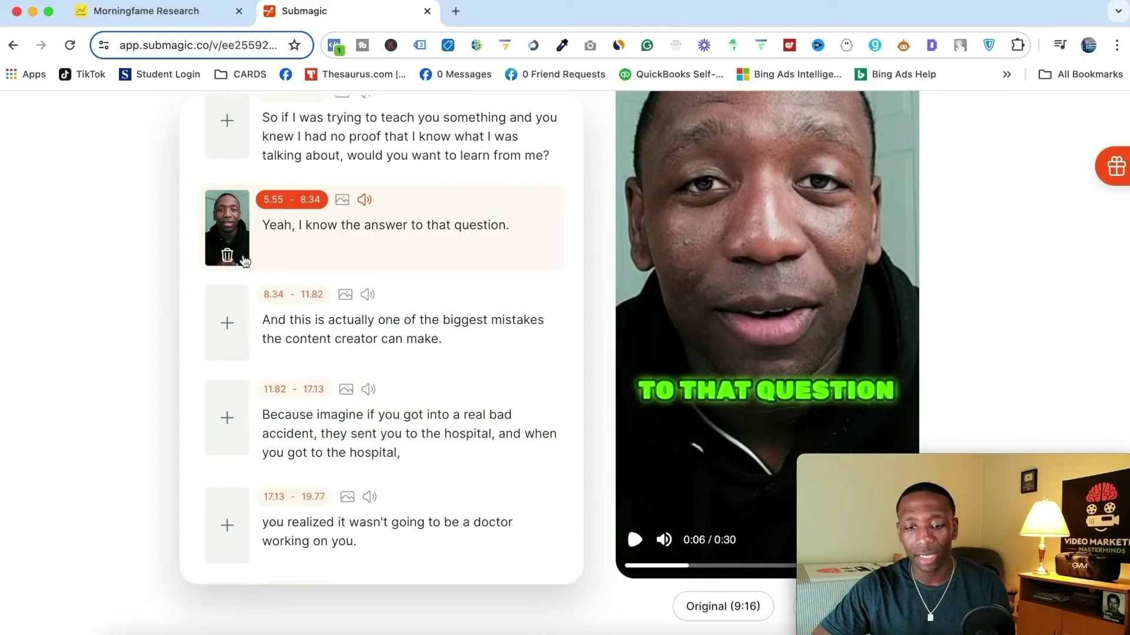
- Remove the zoom clip and start a new insert of the Image type on the line
click(227, 258)
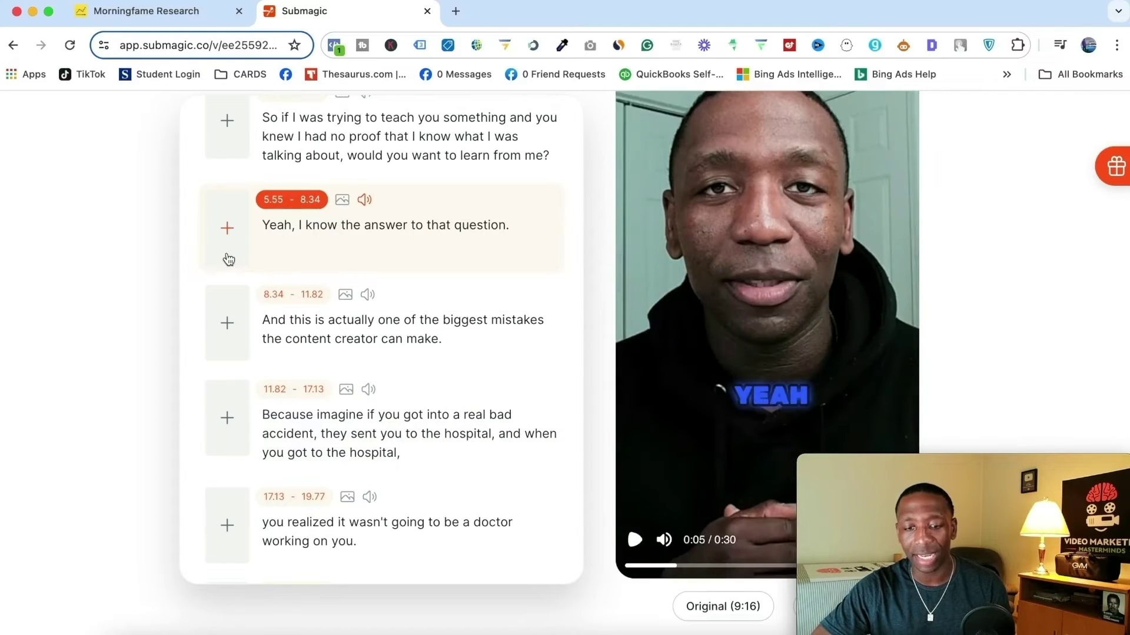
click(227, 229)
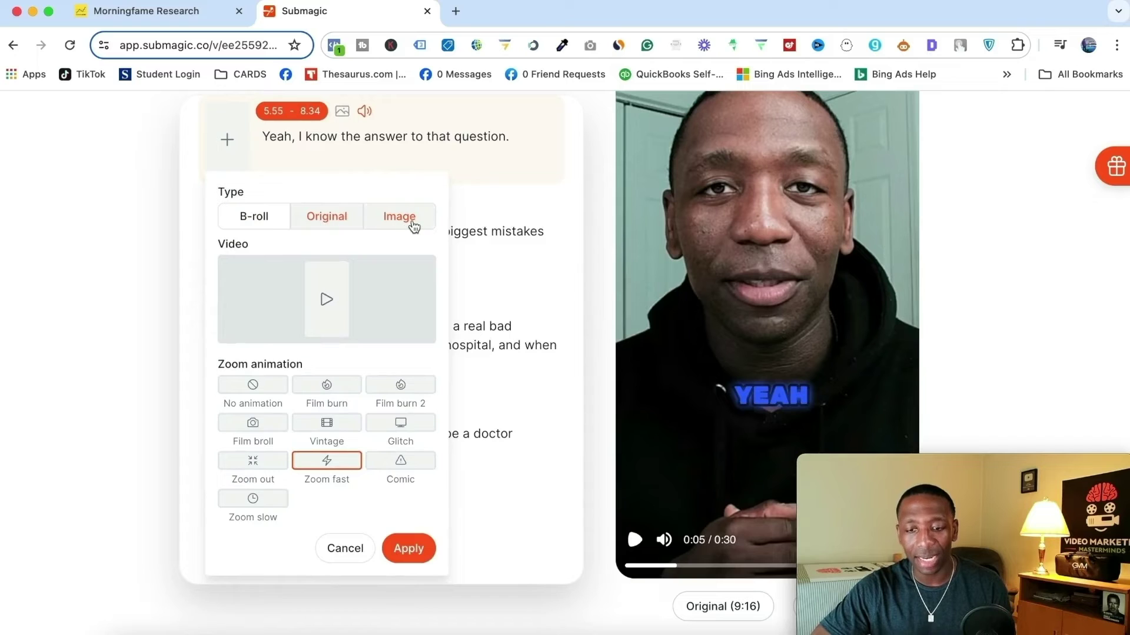
click(414, 227)
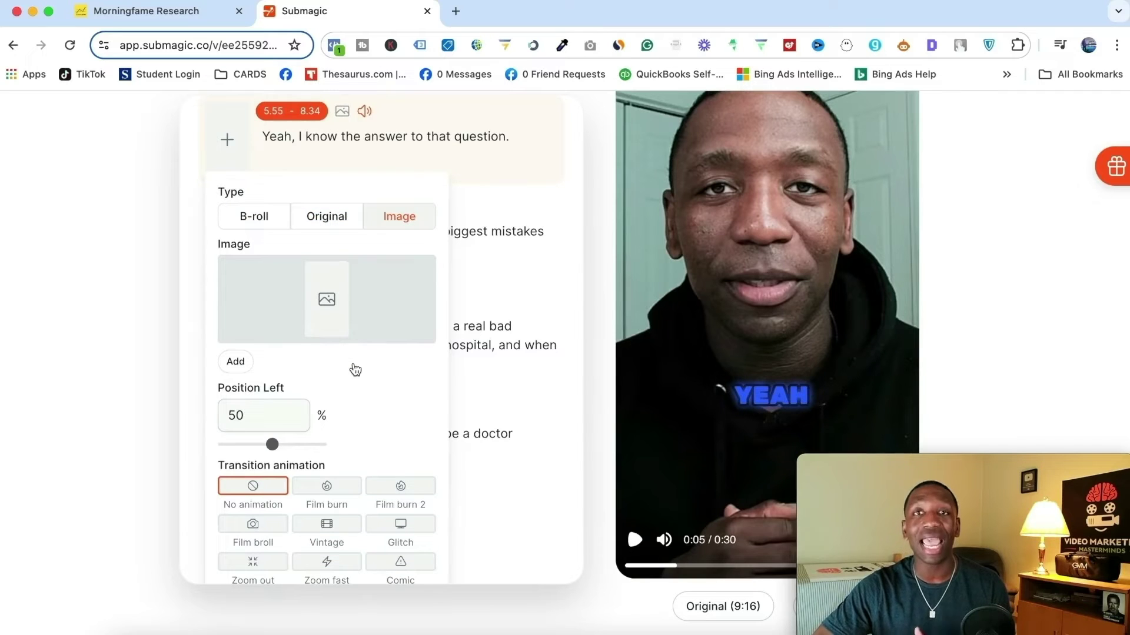
- Search free images for 'golf' and insert the photo of a hand holding a golf ball
click(235, 361)
click(362, 193)
text(golf)
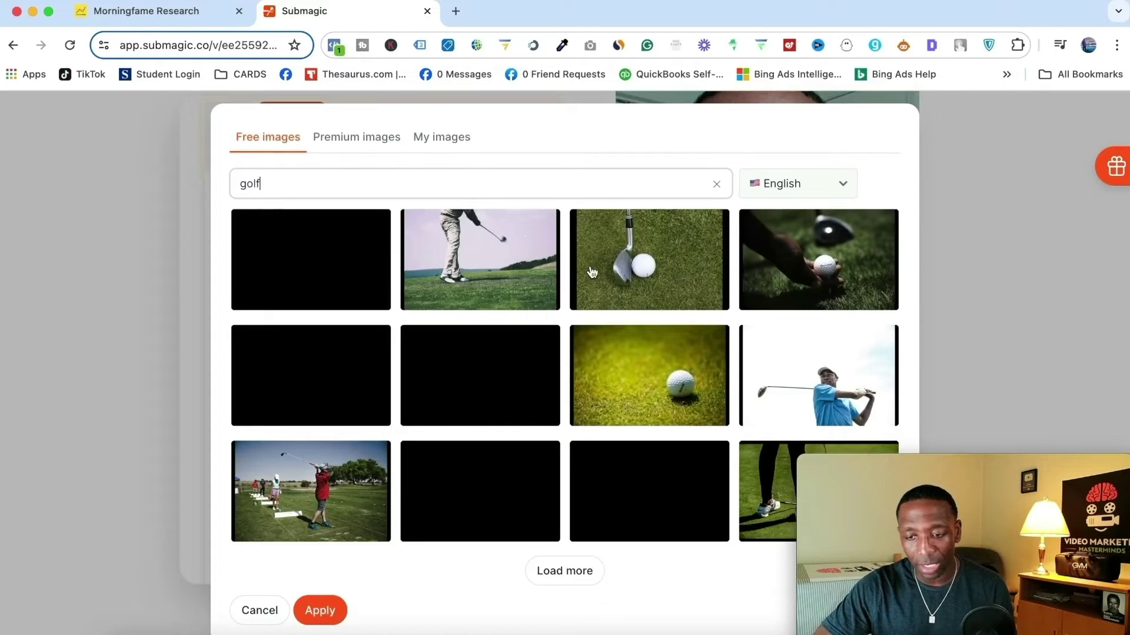
click(814, 255)
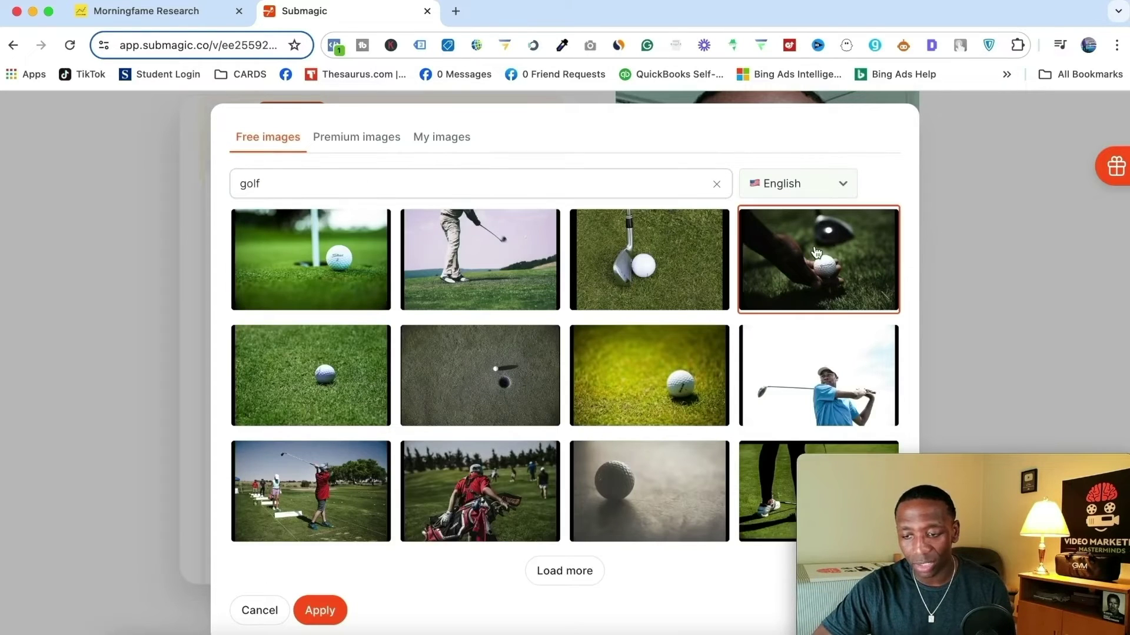
click(323, 611)
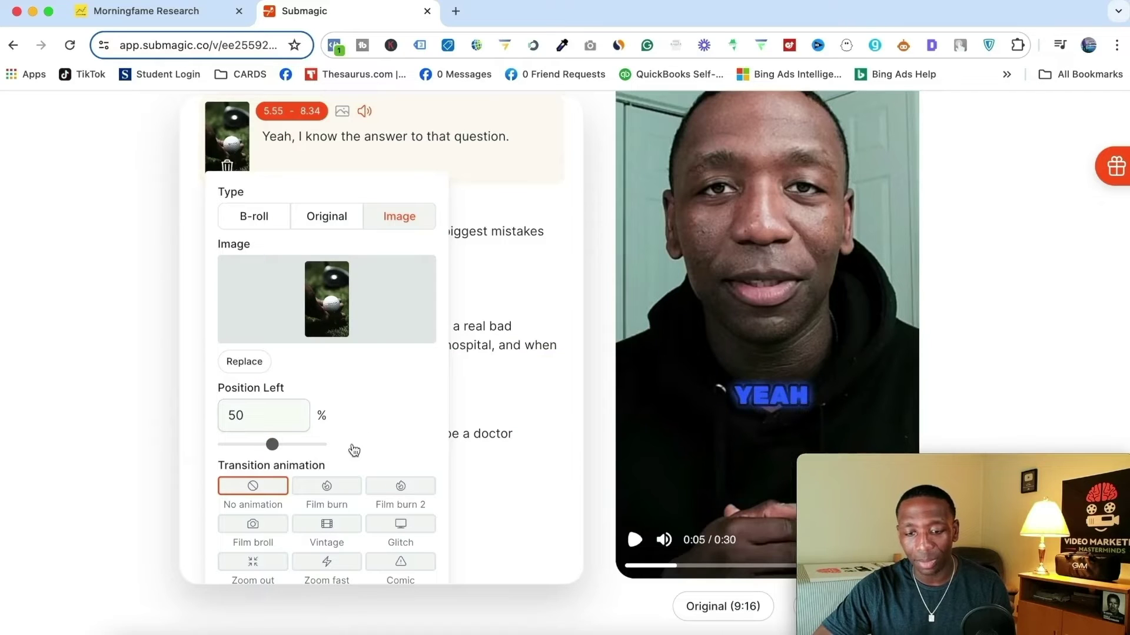
- Give the golf image a Film burn transition, apply it, and check the preview
scroll(368, 428, down, 2)
scroll(370, 429, down, 1)
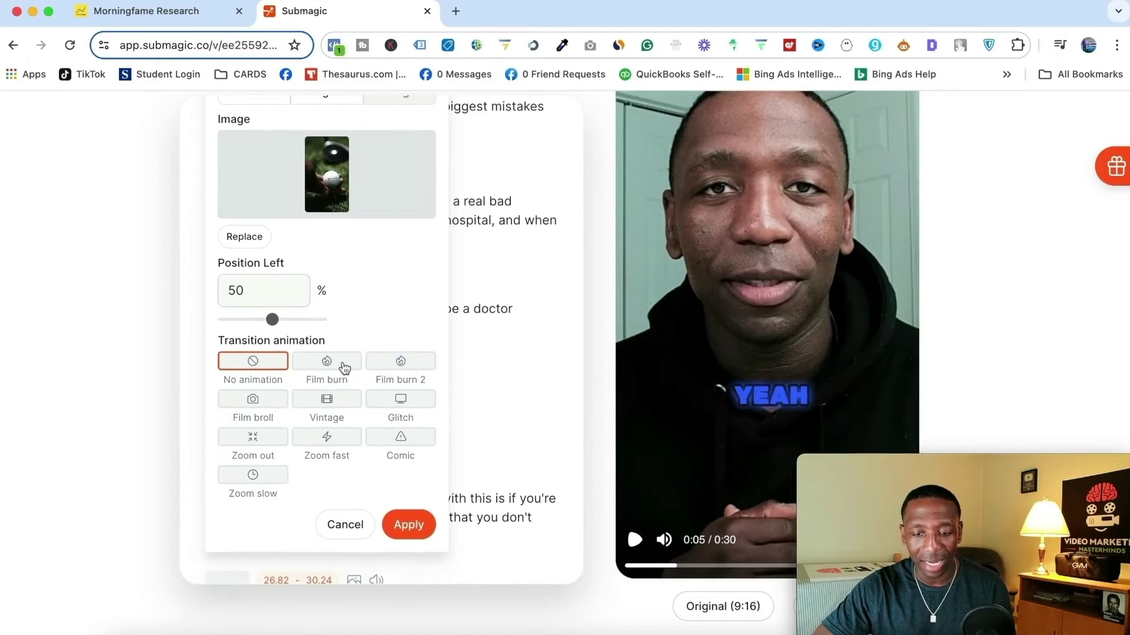
click(344, 368)
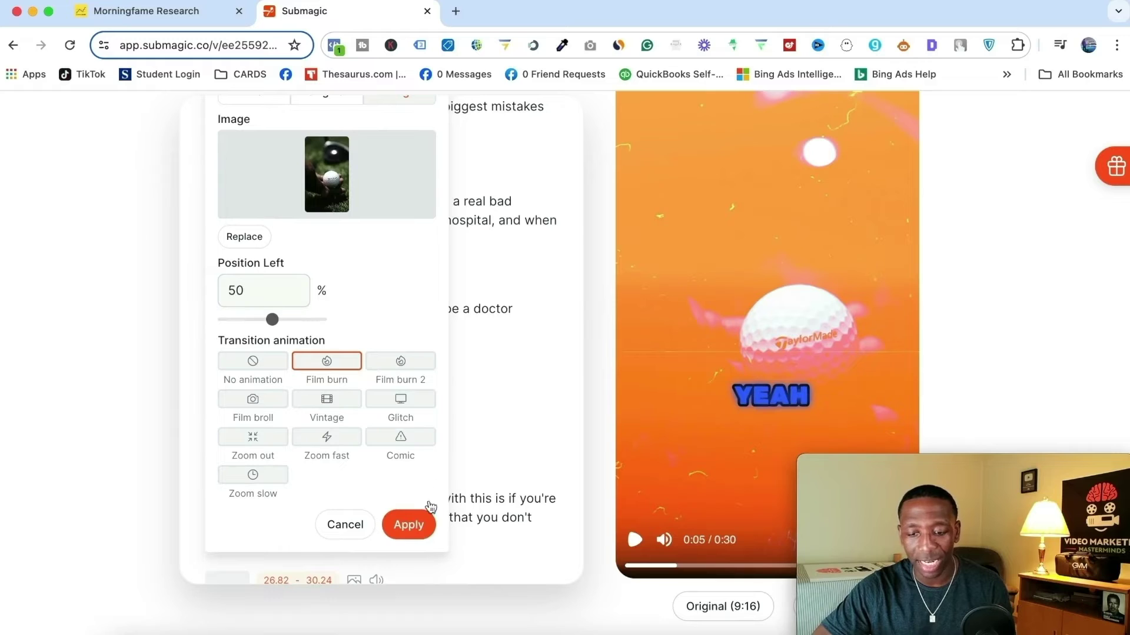
click(408, 525)
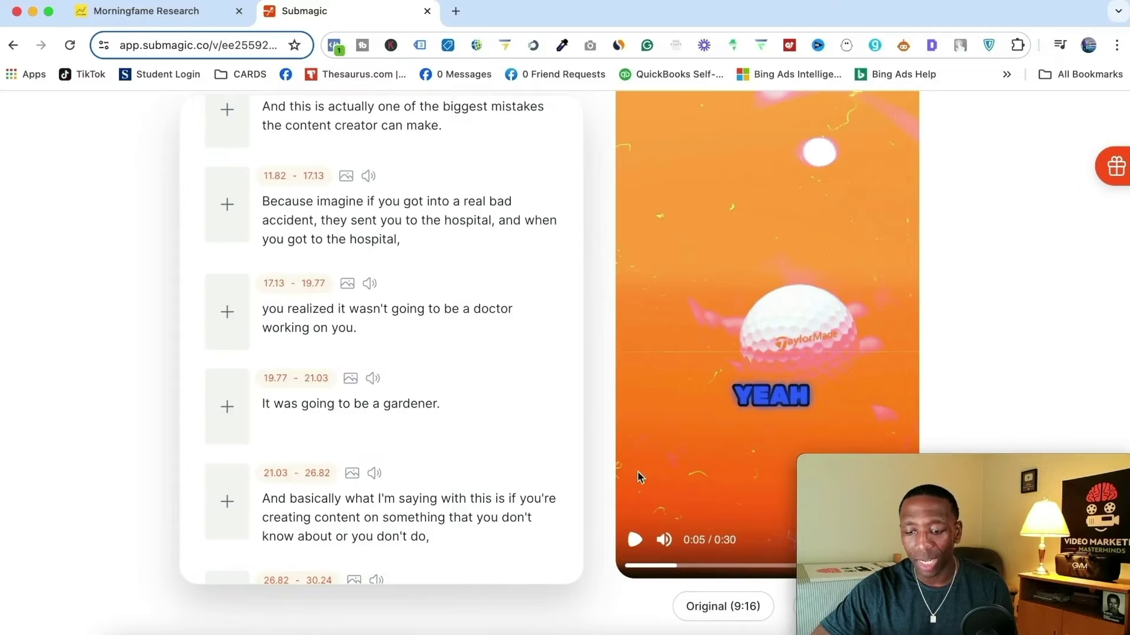
click(633, 542)
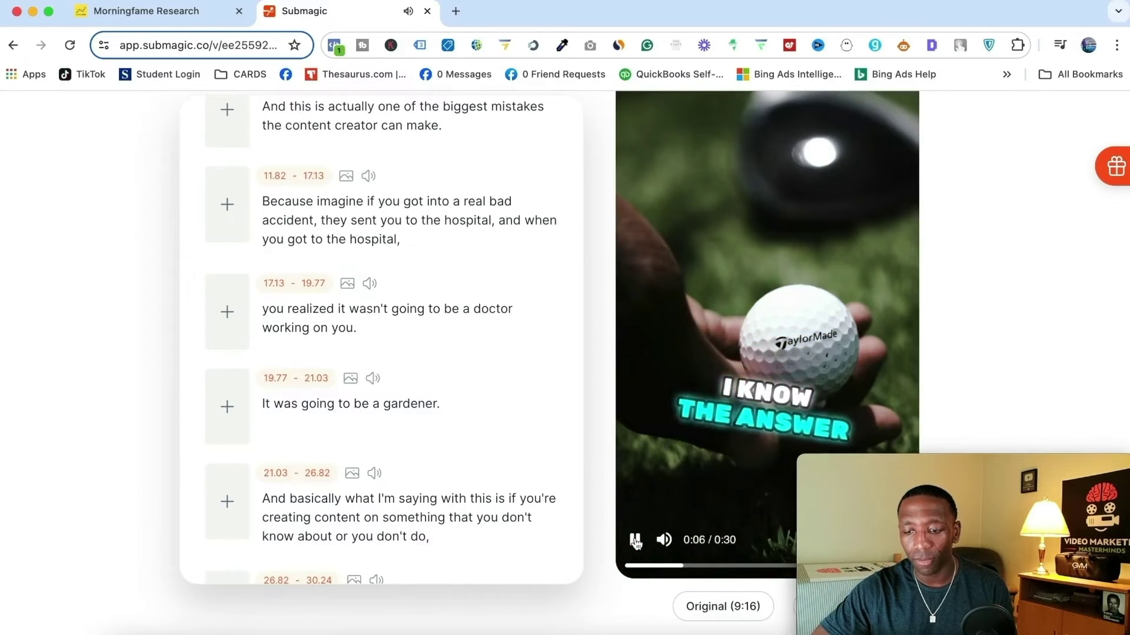
click(634, 540)
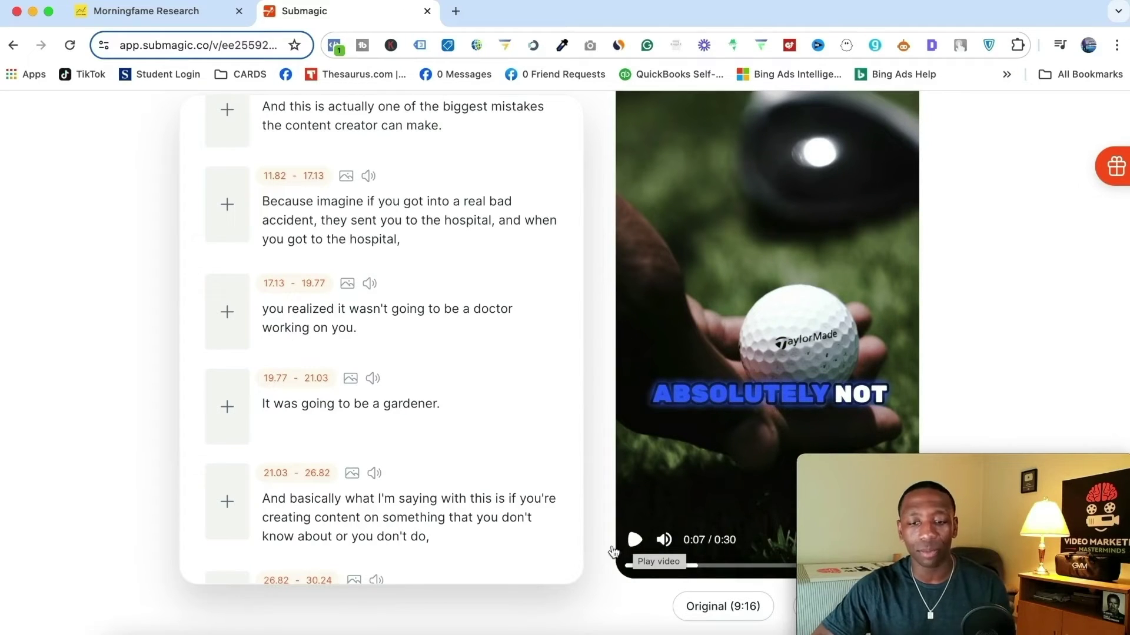
scroll(444, 330, up, 5)
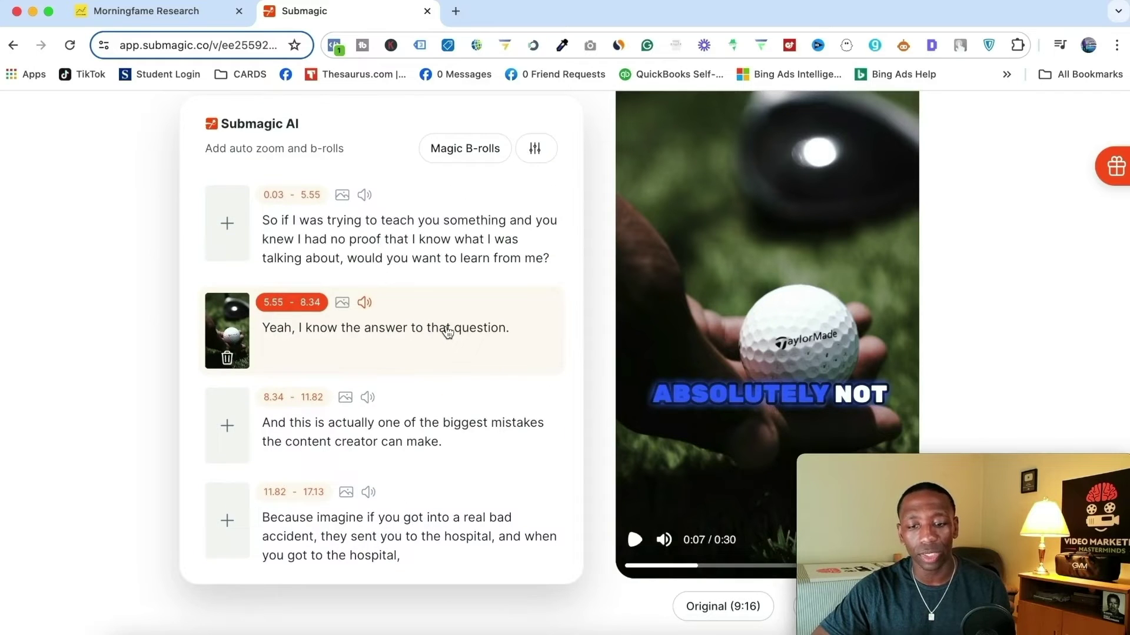
scroll(550, 256, up, 3)
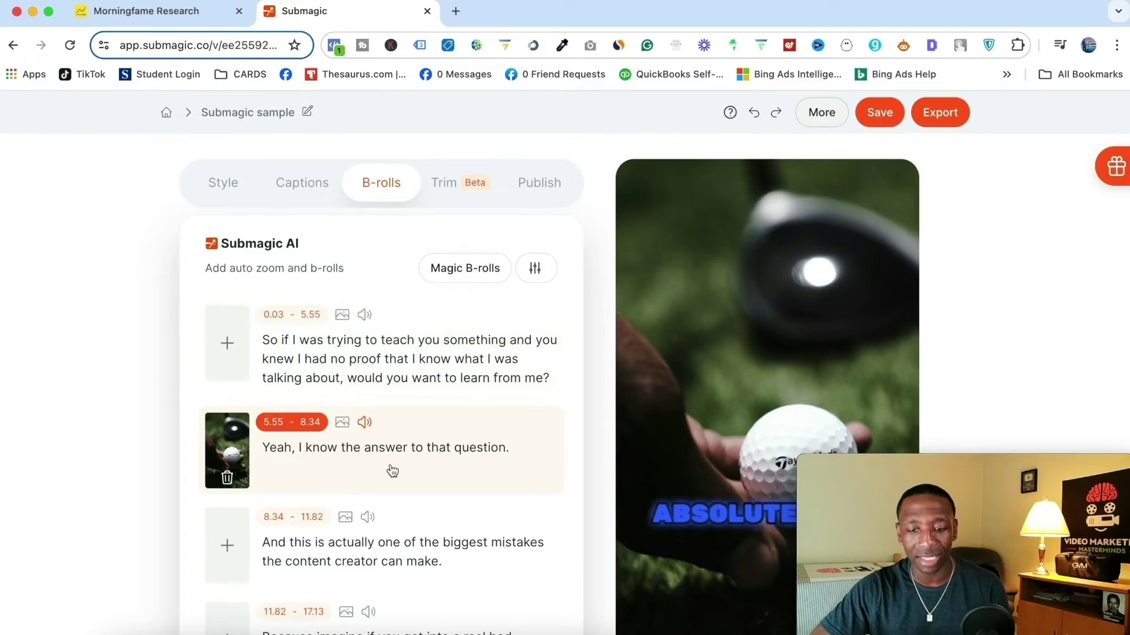
- Search the GIF library for golf and insert the first golfer GIF on the 5.55–8.34 s line
click(343, 424)
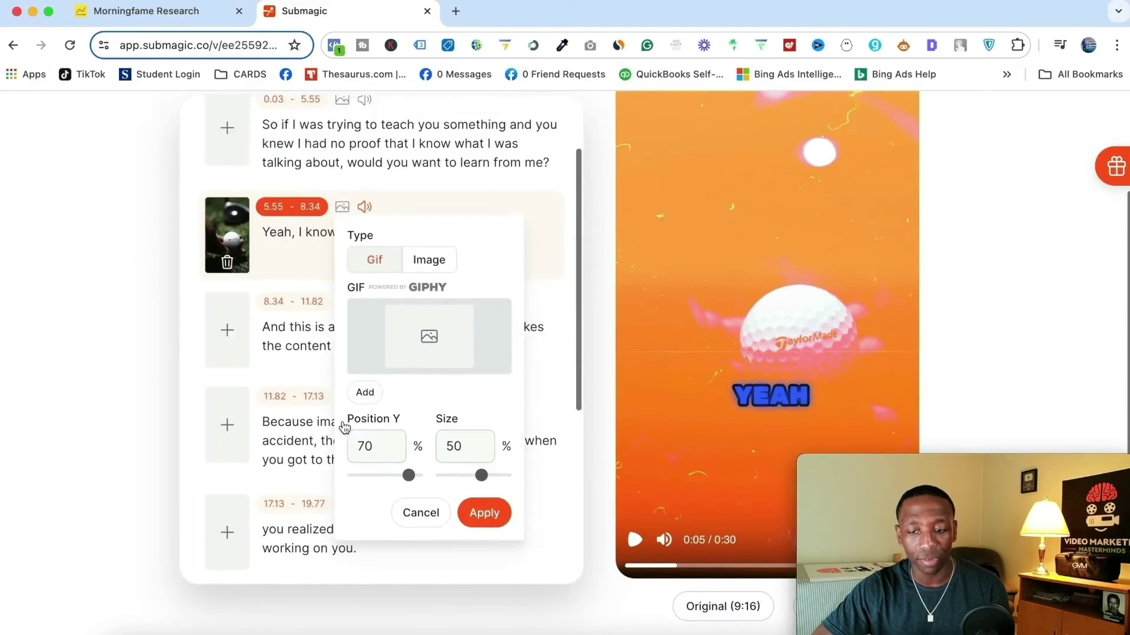
click(365, 299)
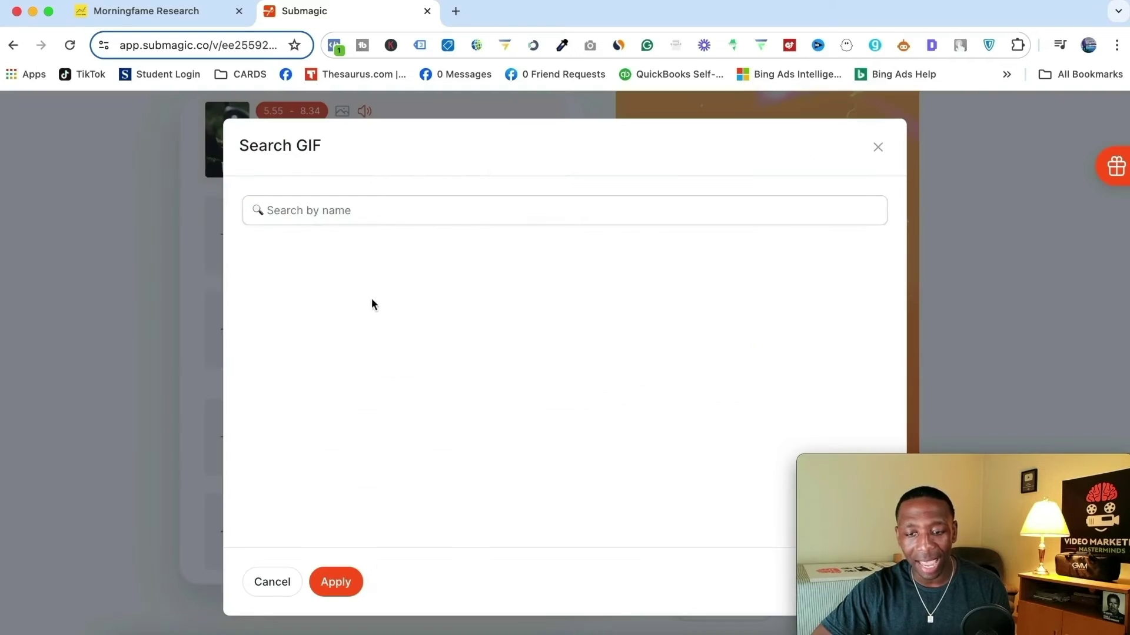
text(golf)
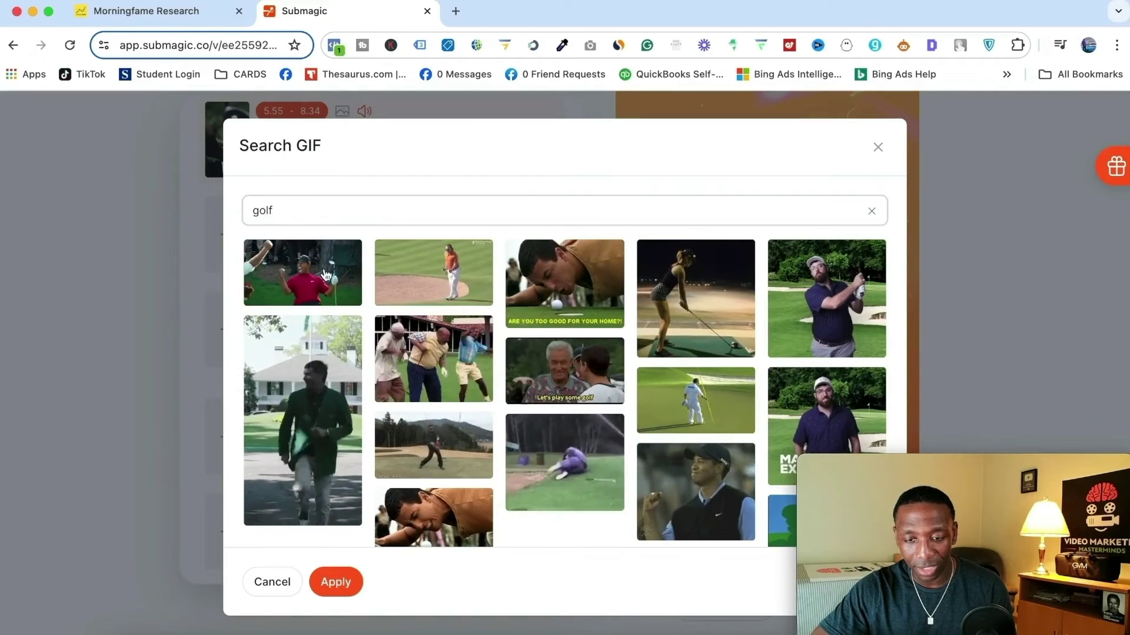
click(326, 275)
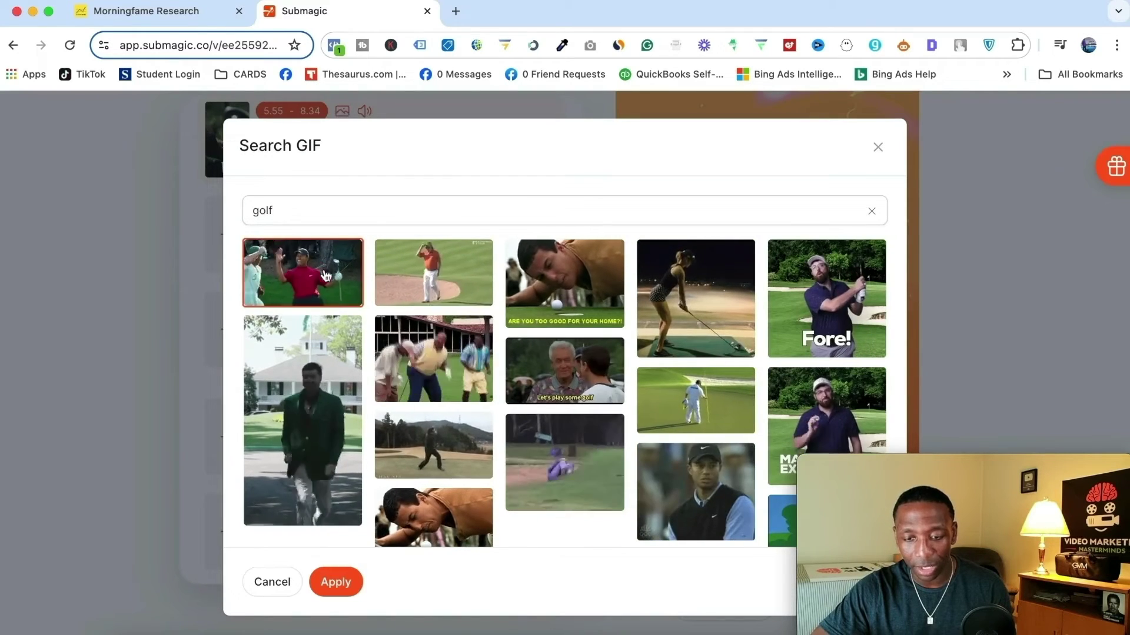
click(337, 583)
click(483, 418)
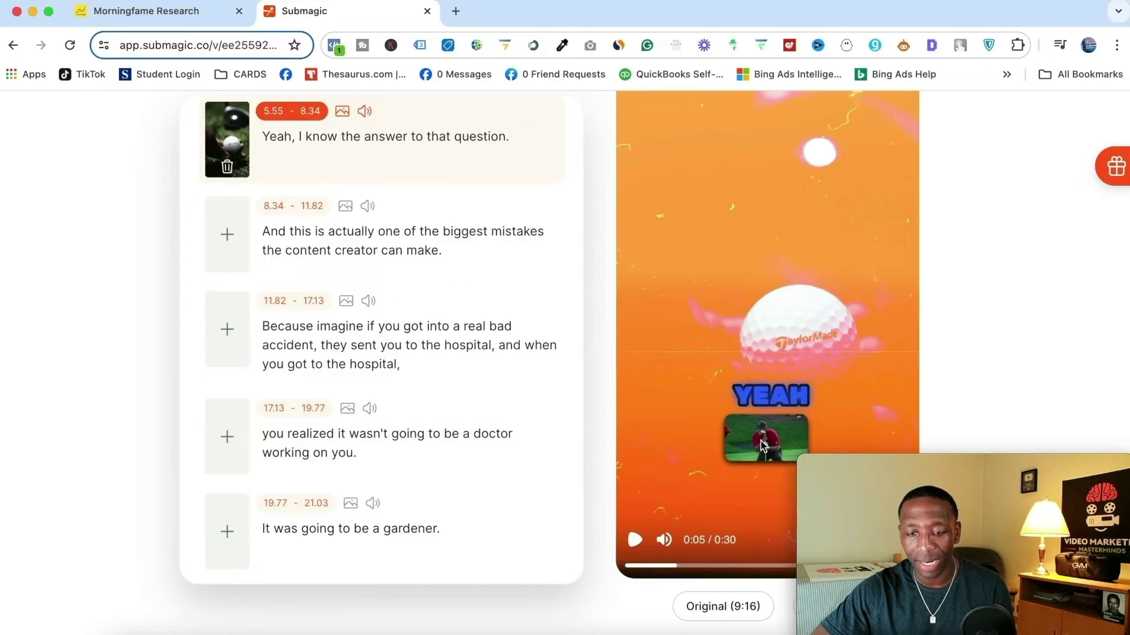
- Set the GIF's Position Y to 54% and Size to 35%, then preview the result
click(342, 115)
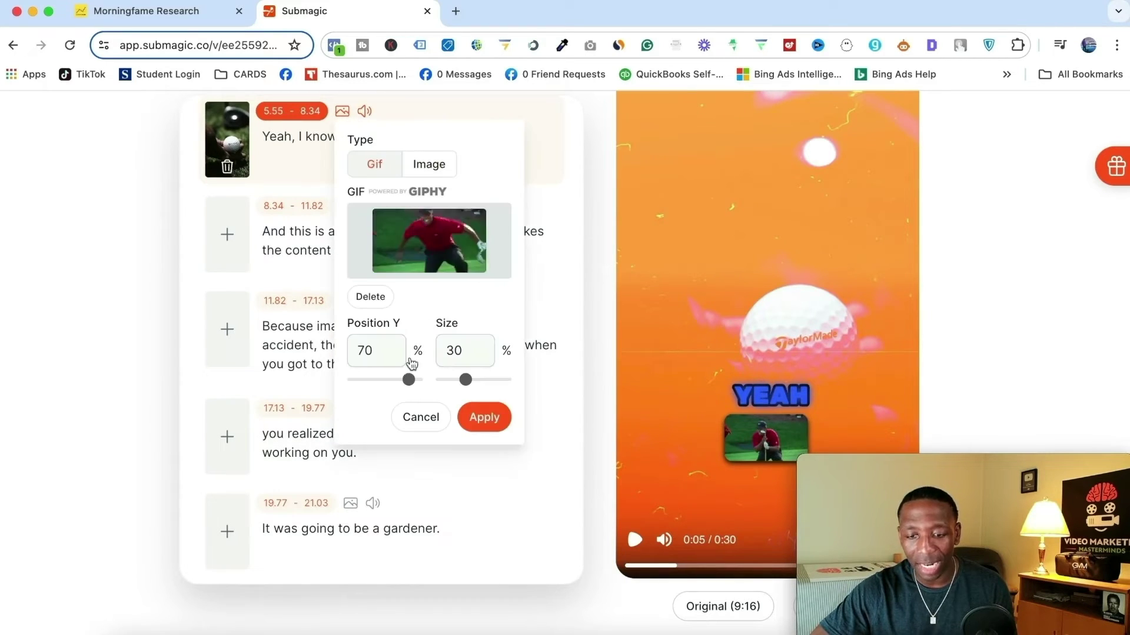
drag(408, 380, 396, 381)
click(466, 381)
drag(467, 381, 470, 383)
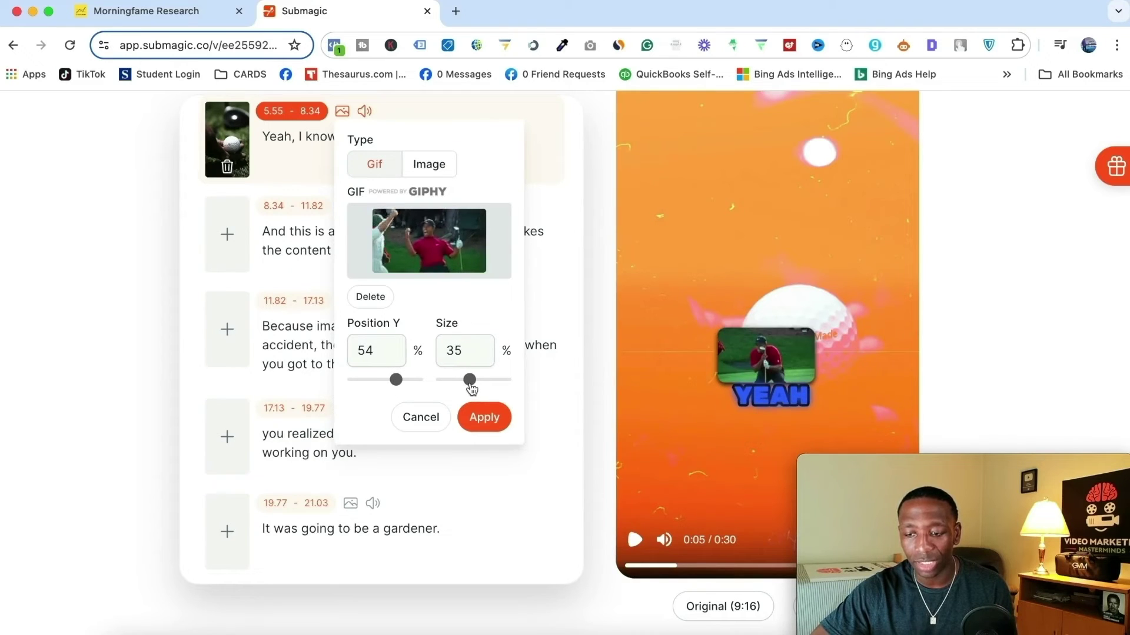
click(482, 417)
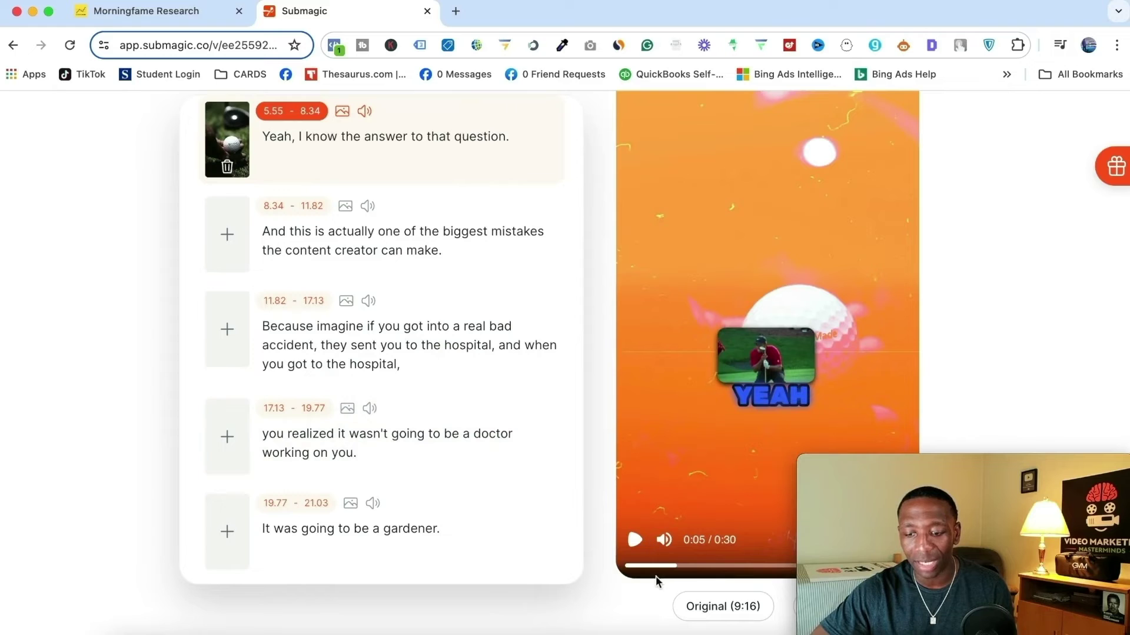
click(635, 540)
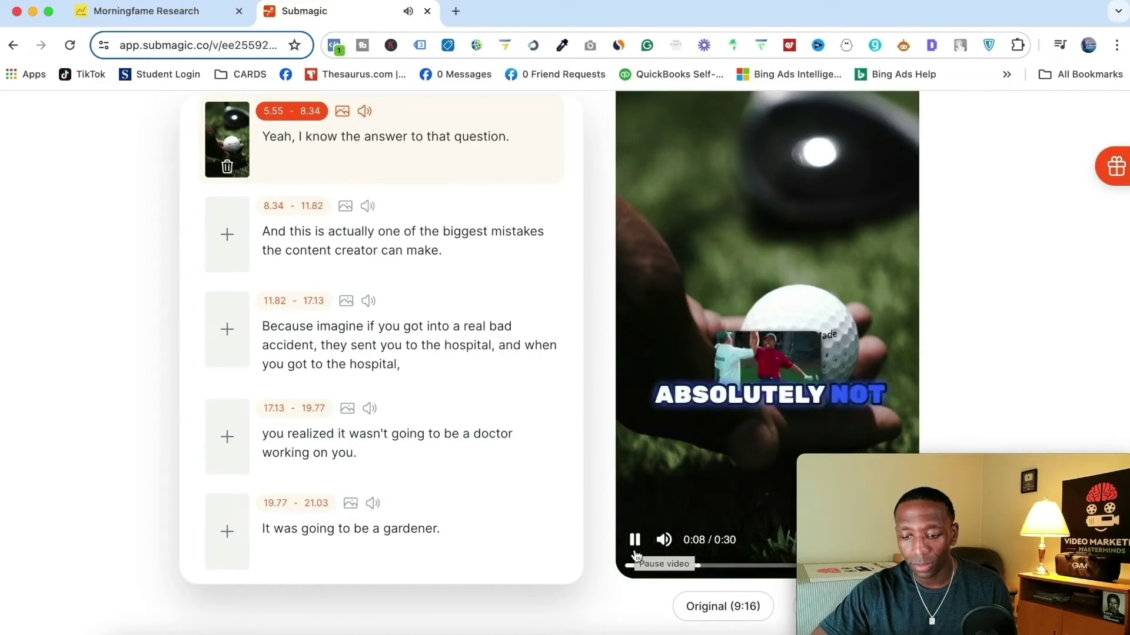
click(635, 540)
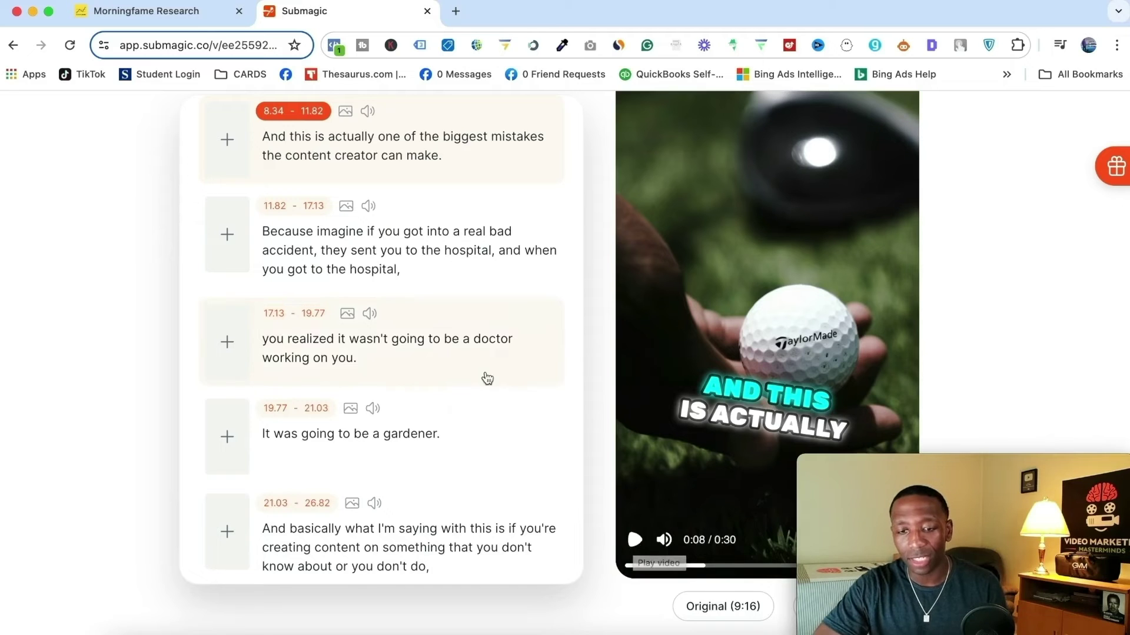
scroll(486, 375, up, 10)
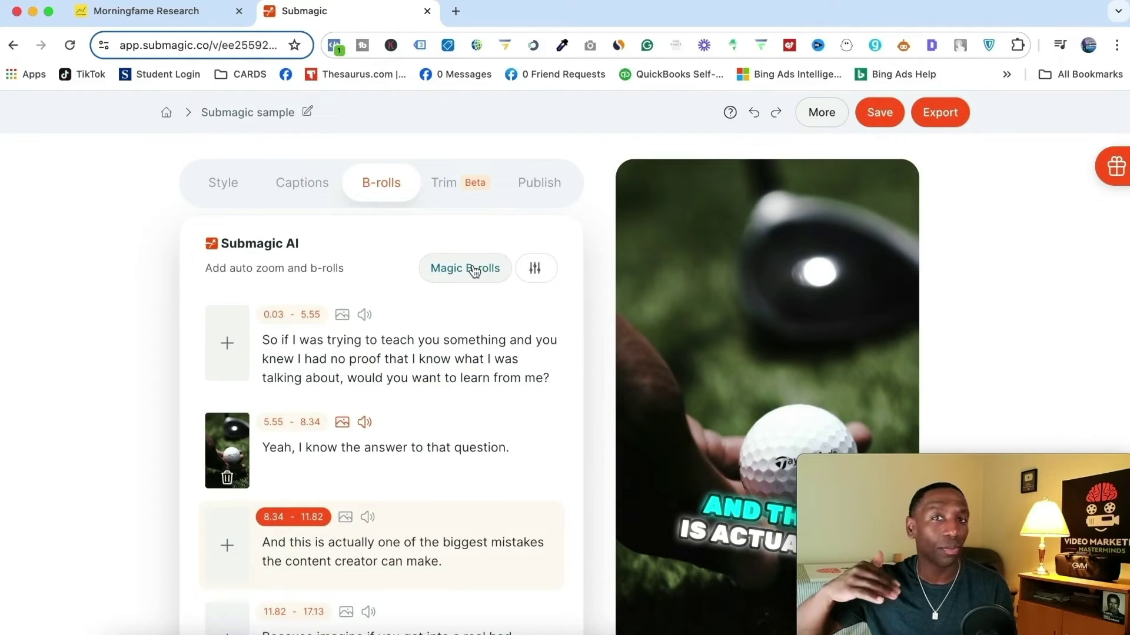
- Open the Trim section and toggle Remove silence on, then back off since no silence exists
click(451, 187)
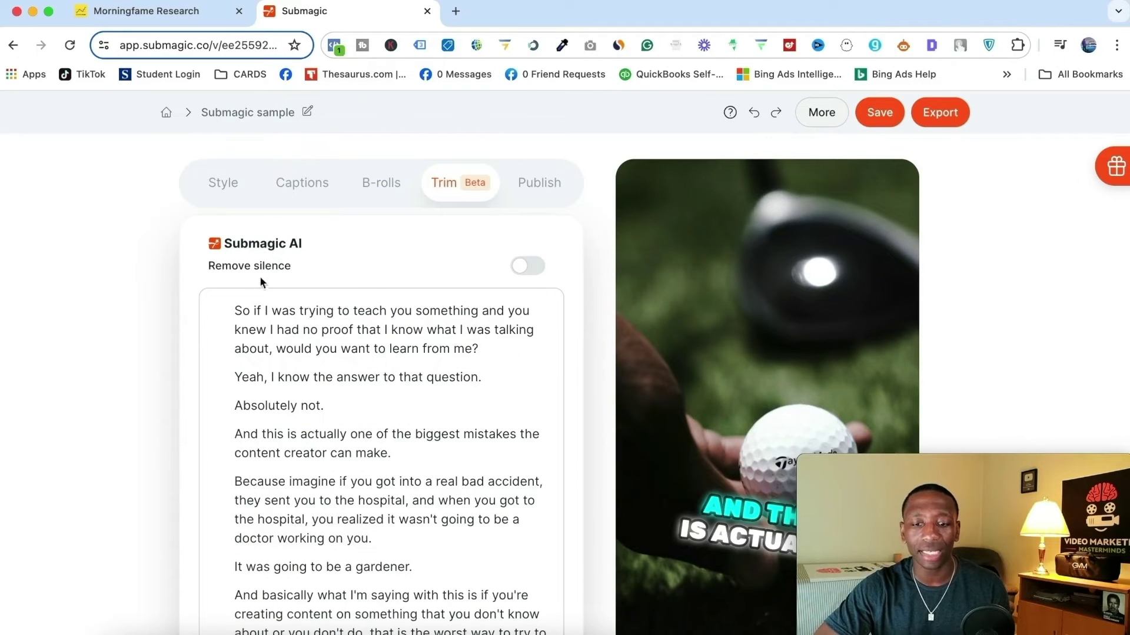
scroll(538, 259, down, 1)
click(526, 262)
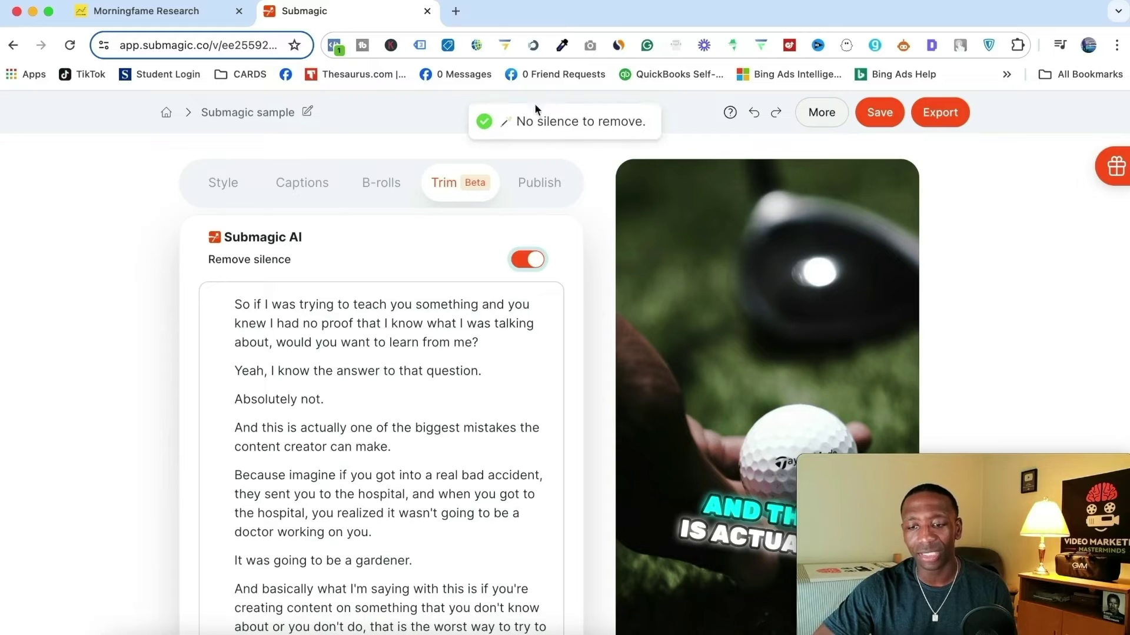
click(531, 261)
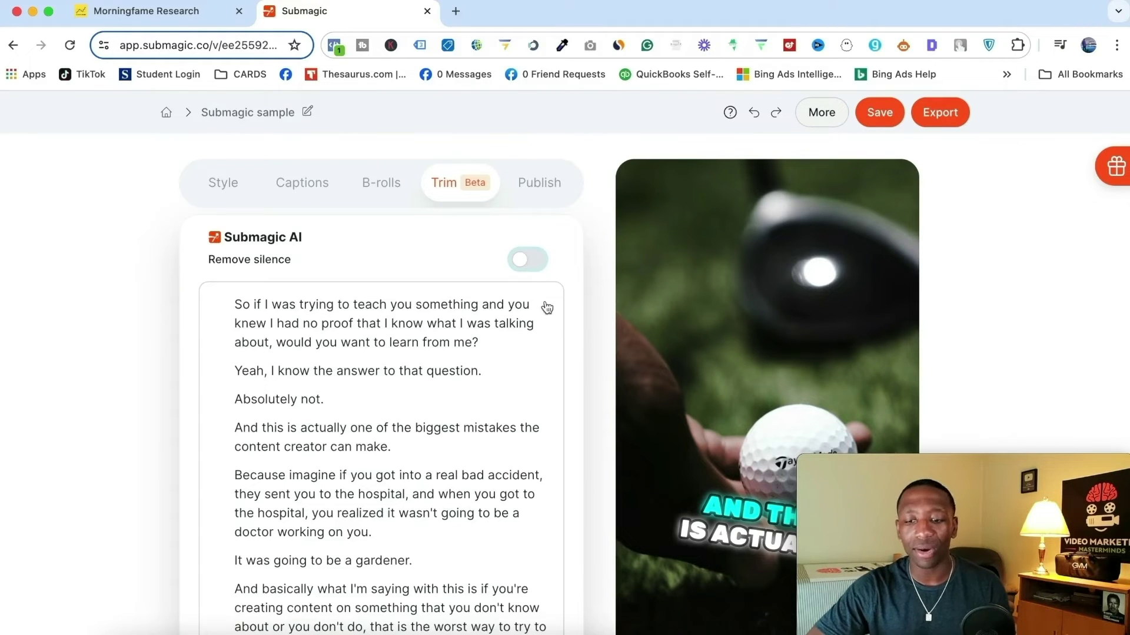
- Select and trim out 'Yeah, I know the answer to that question.', then play the 0:28 preview
scroll(547, 323, down, 3)
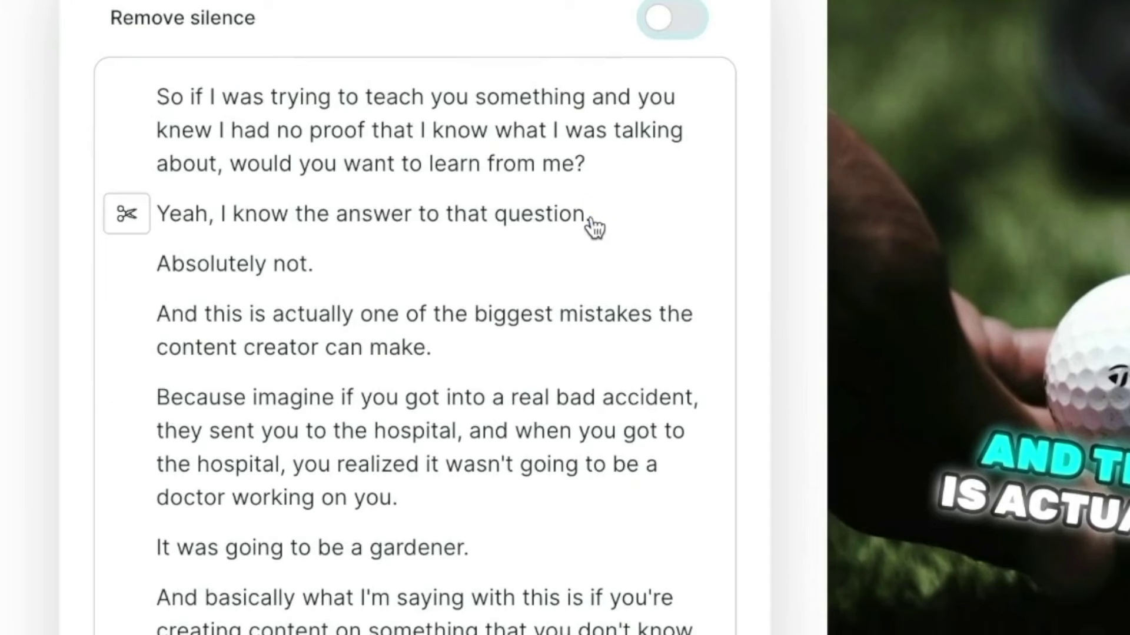
drag(481, 262, 291, 262)
drag(260, 226, 160, 225)
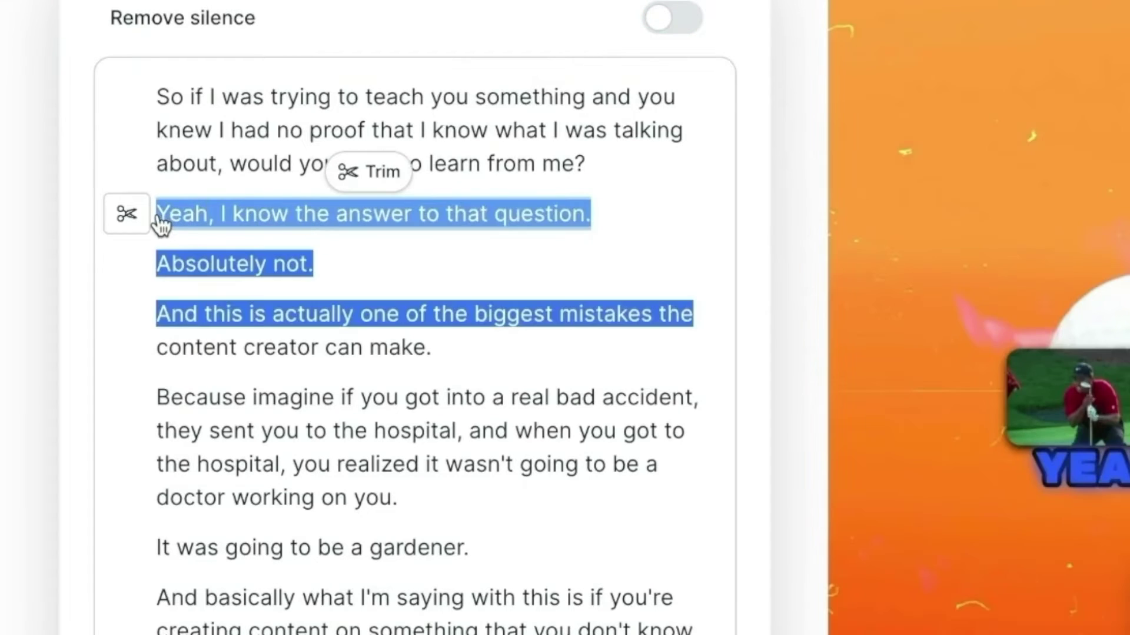
click(127, 221)
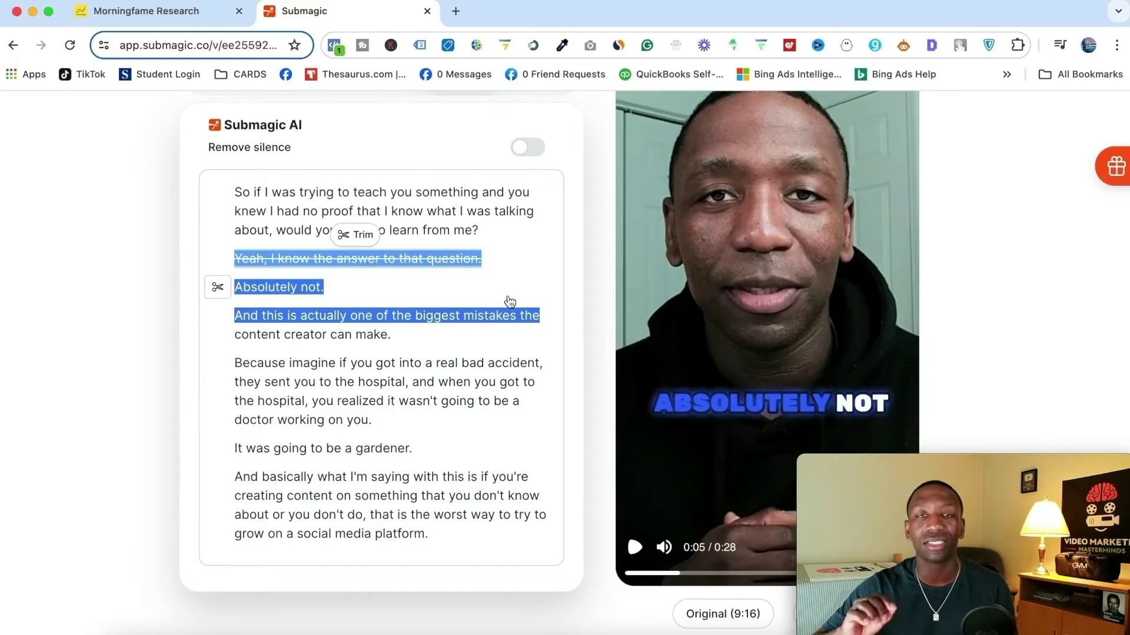
drag(450, 229, 426, 232)
click(634, 548)
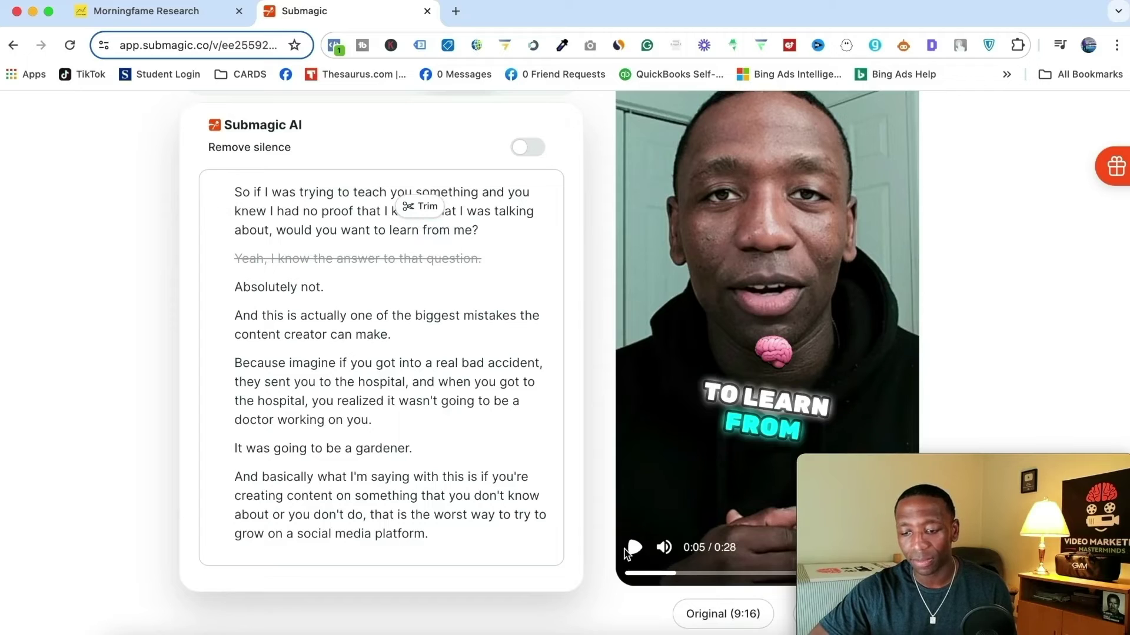
click(634, 549)
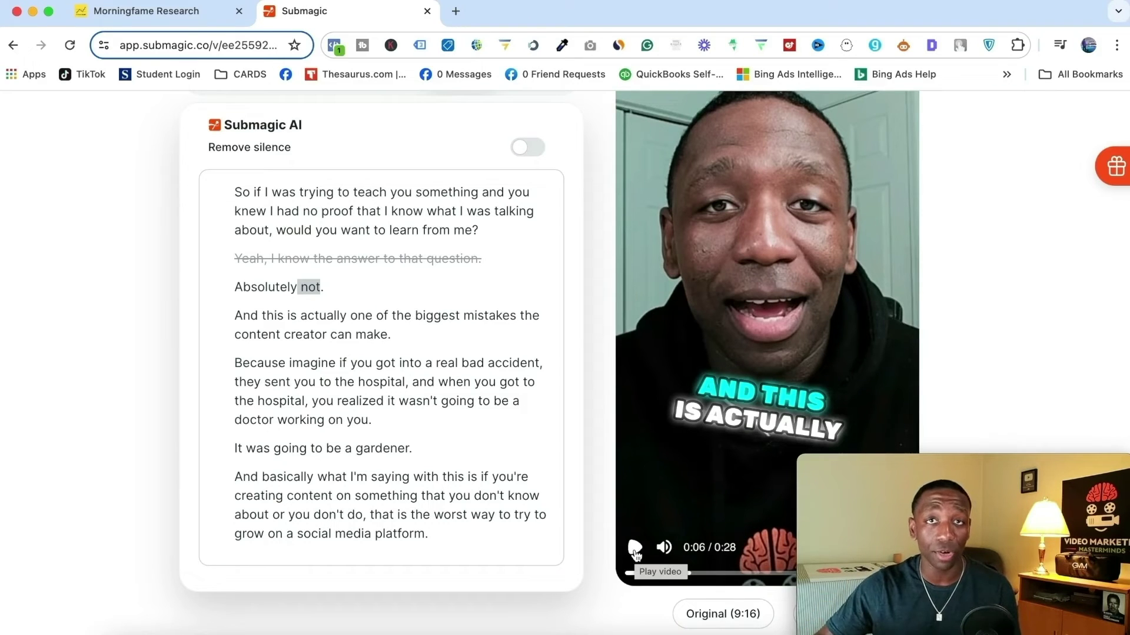
scroll(608, 323, up, 2)
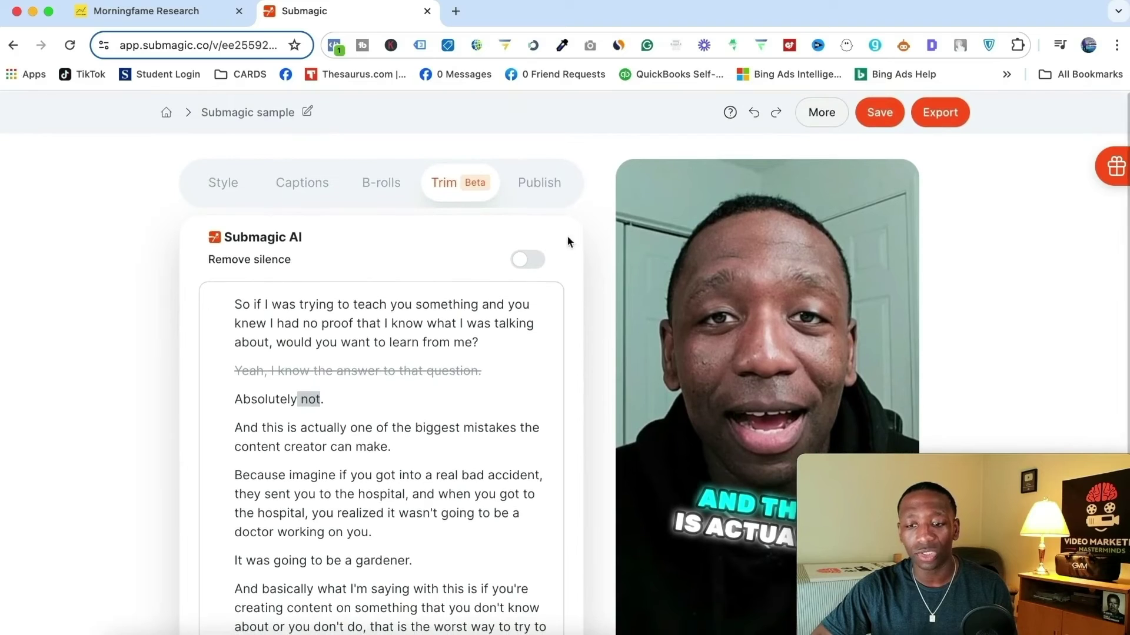
- Show the Publish section's Hook title, Music and Description & hashtags options, rewinding the preview to 0:00
click(541, 186)
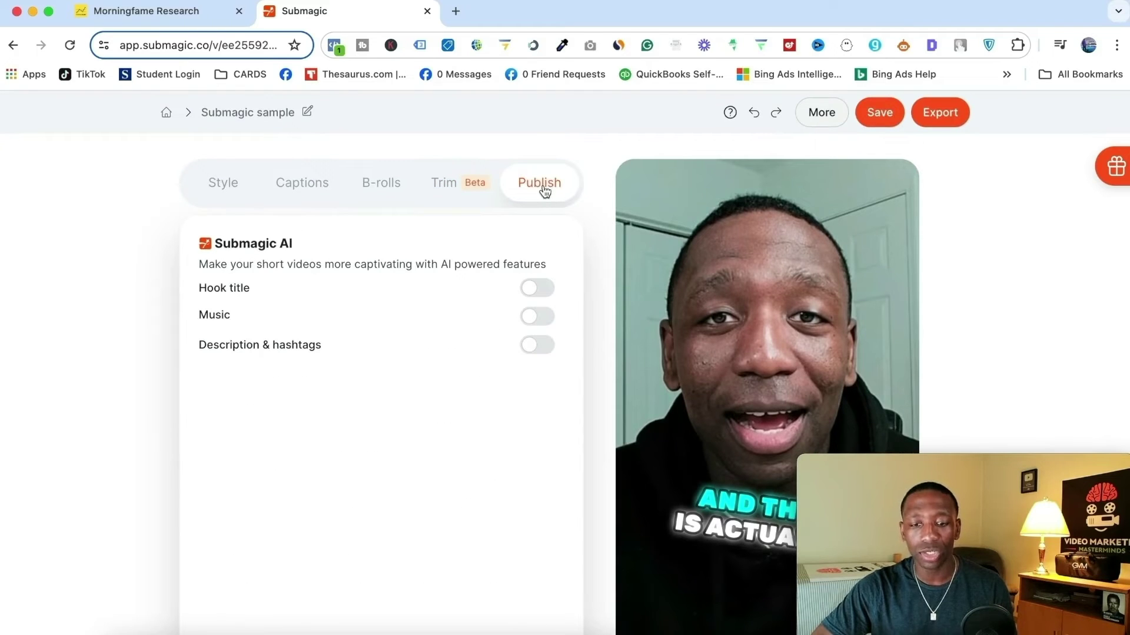
scroll(484, 260, down, 2)
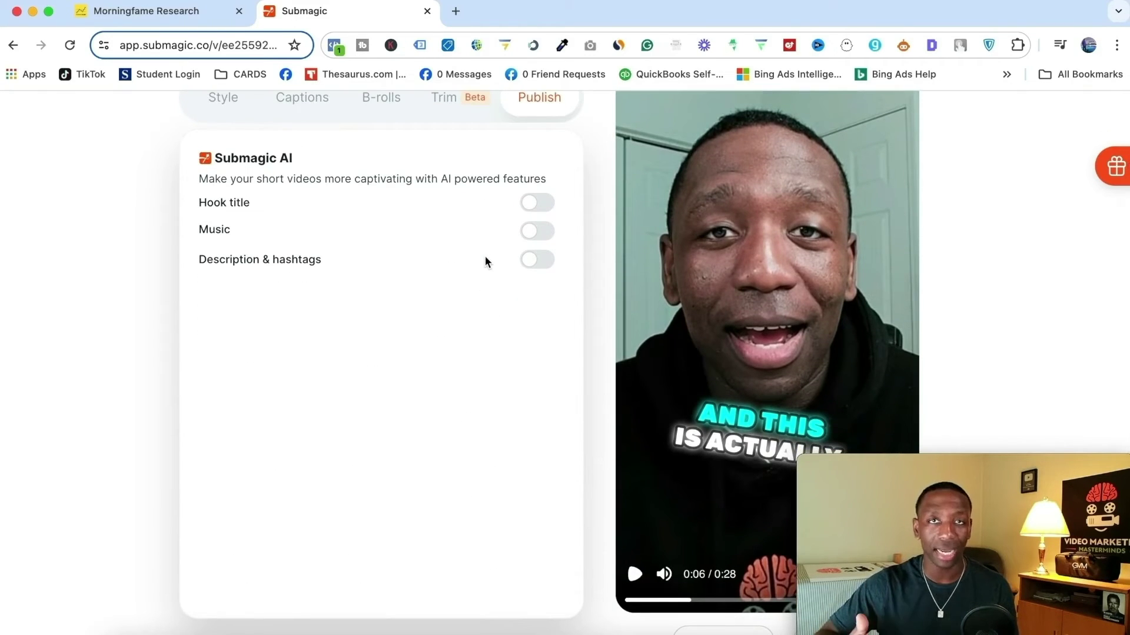
scroll(658, 357, down, 1)
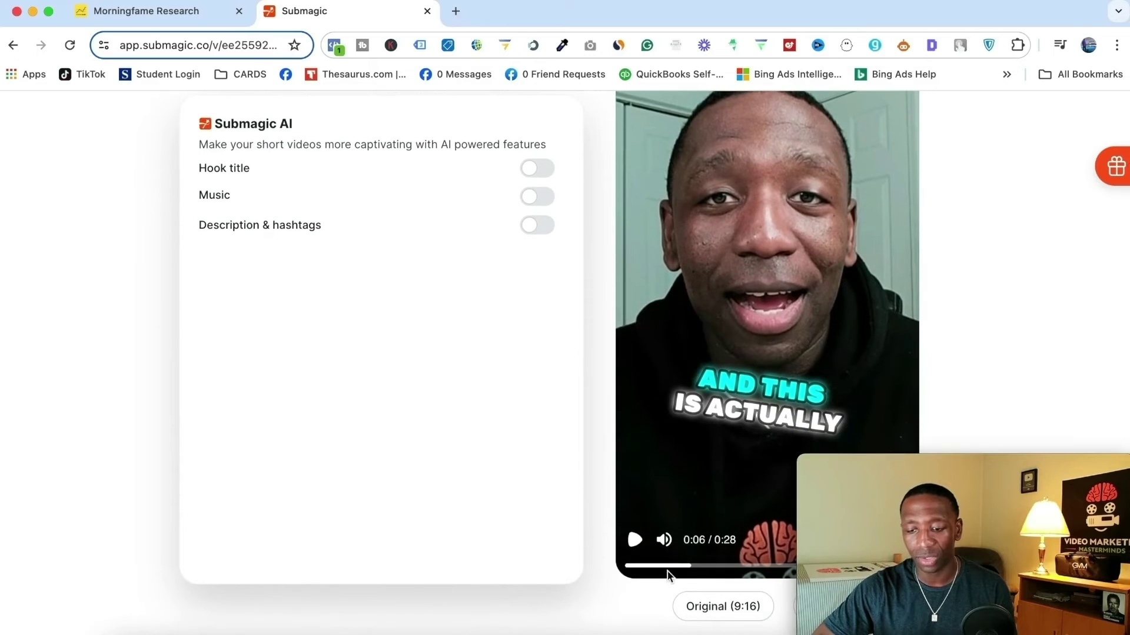
click(659, 567)
drag(659, 567, 619, 568)
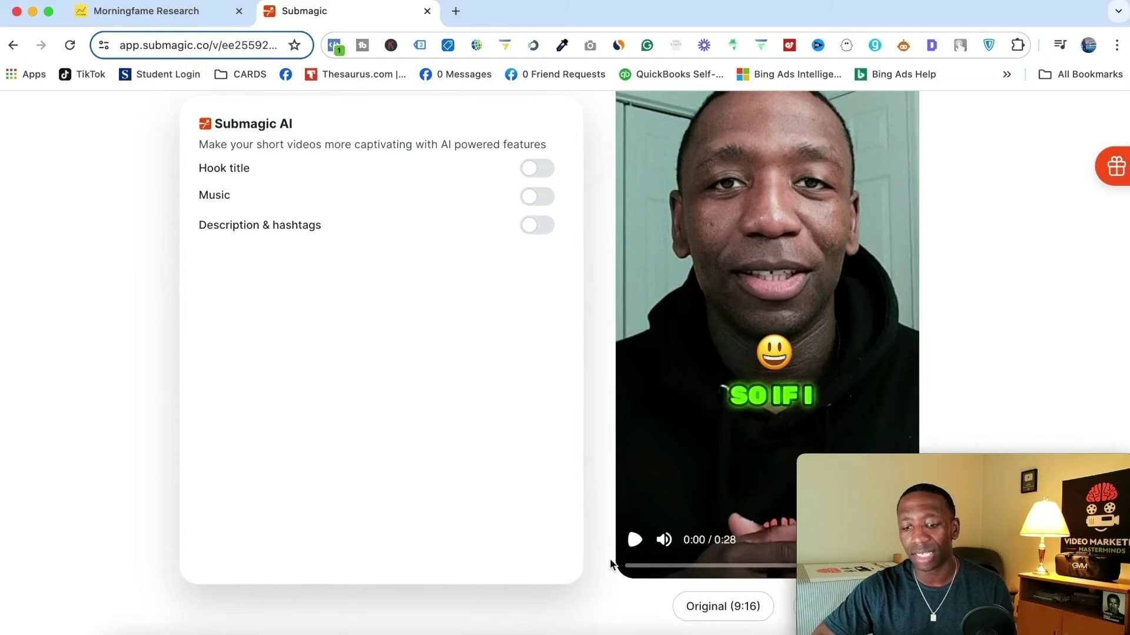
scroll(595, 444, up, 2)
scroll(595, 444, down, 2)
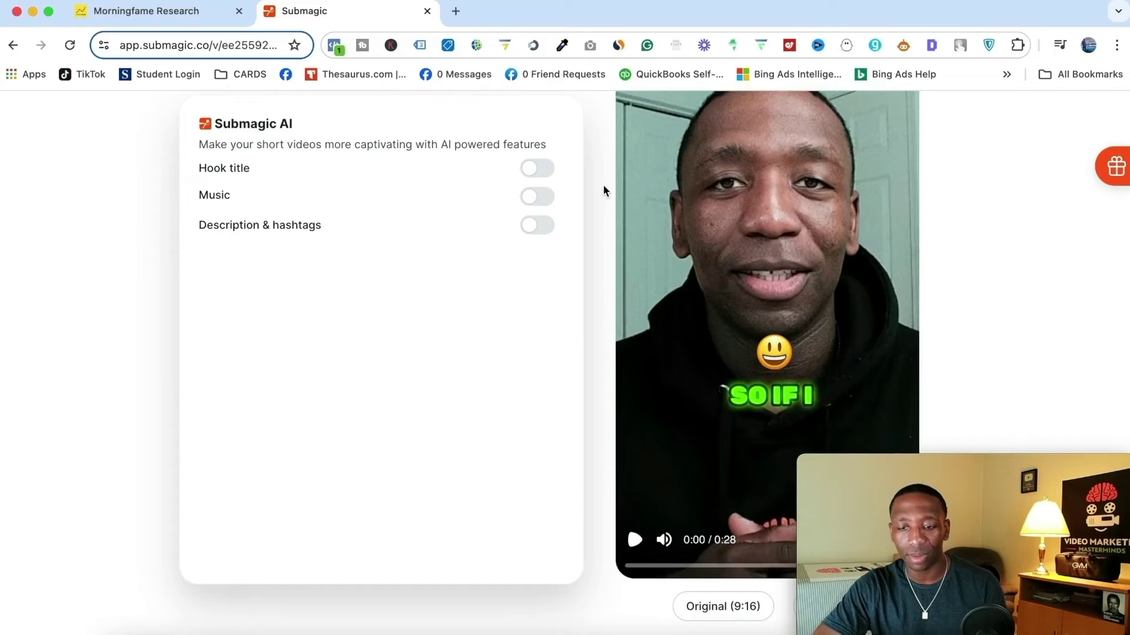
scroll(603, 190, up, 3)
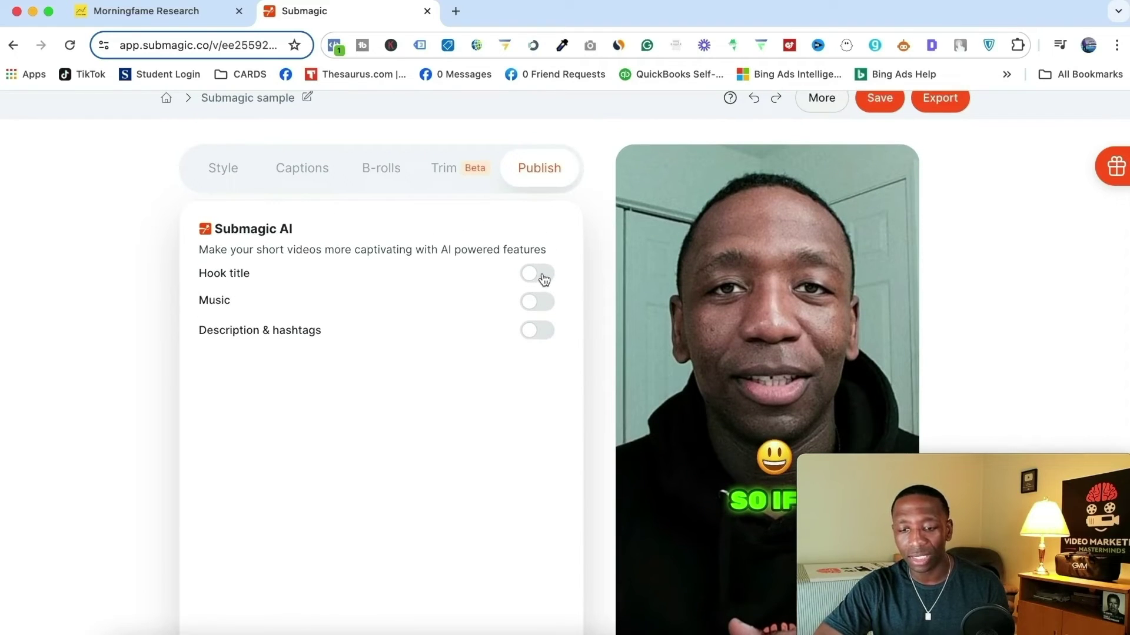
- Turn on the hook title, generating 'Unbelievable social media mistakes', and play the preview
click(543, 275)
scroll(594, 272, down, 3)
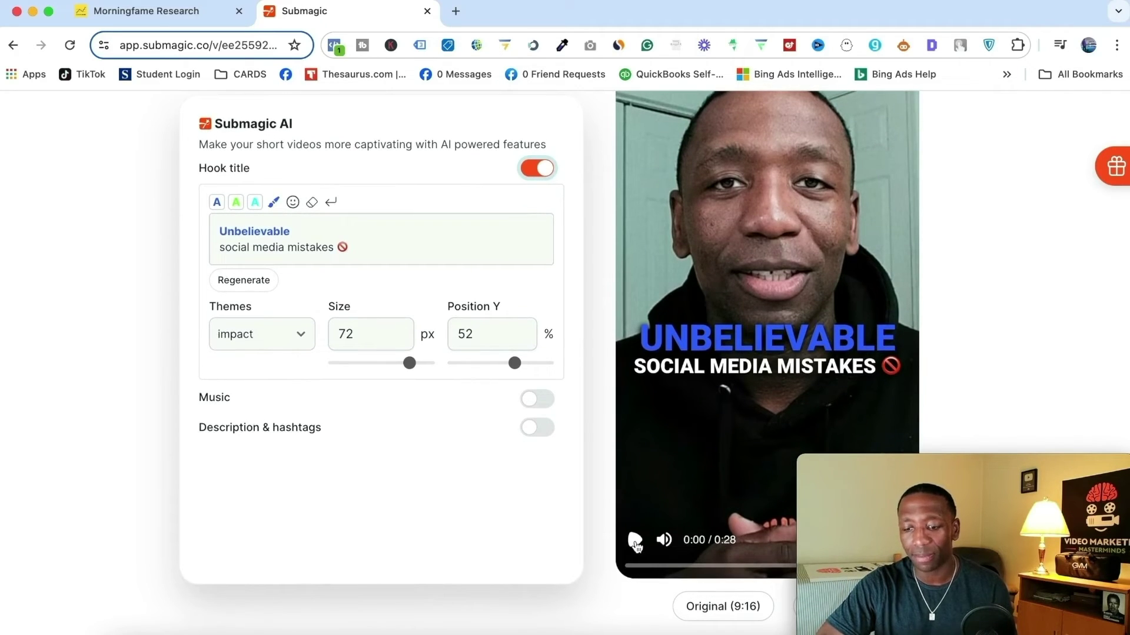
click(636, 541)
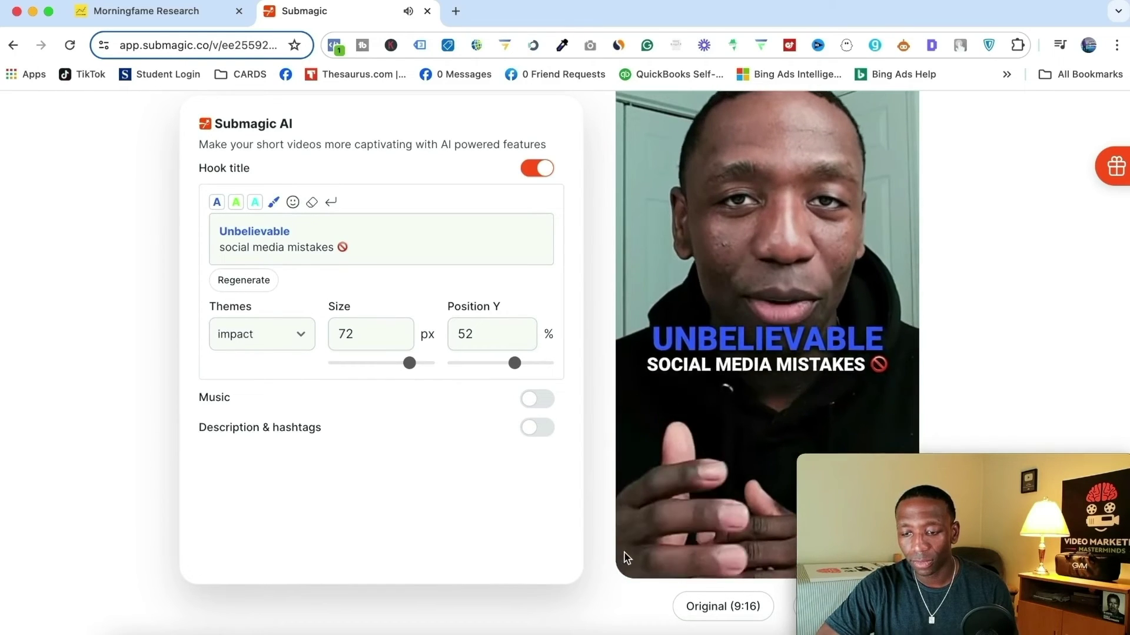
mouse_move(637, 540)
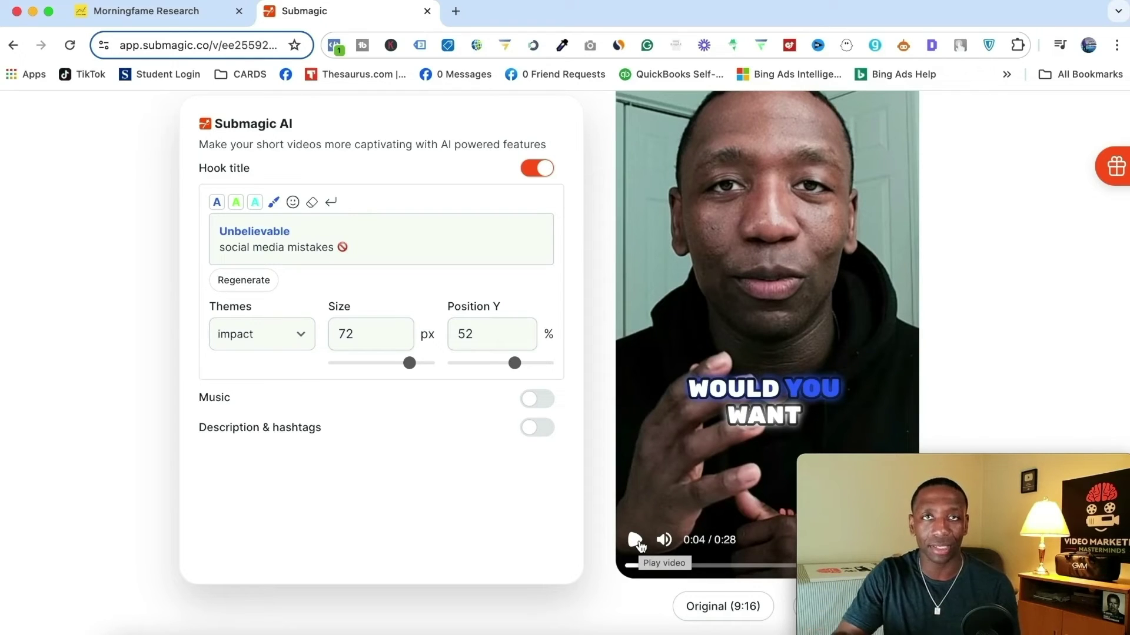
- Try the glowy and soft themes, settle on classic, and set the hook title to 81 px at 56% height
click(304, 337)
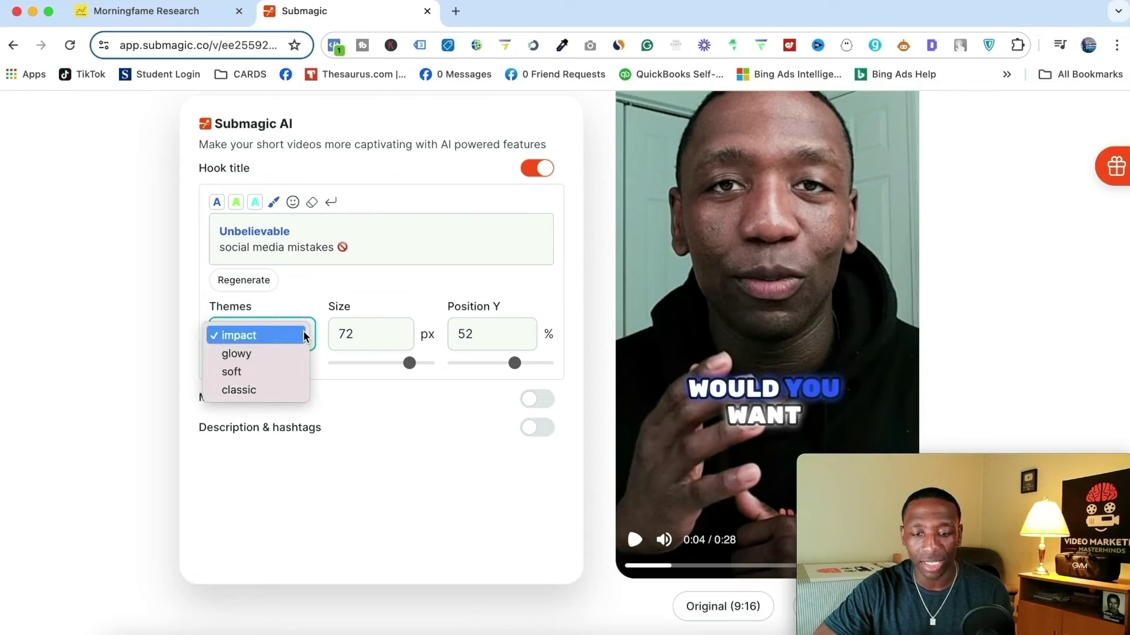
click(253, 354)
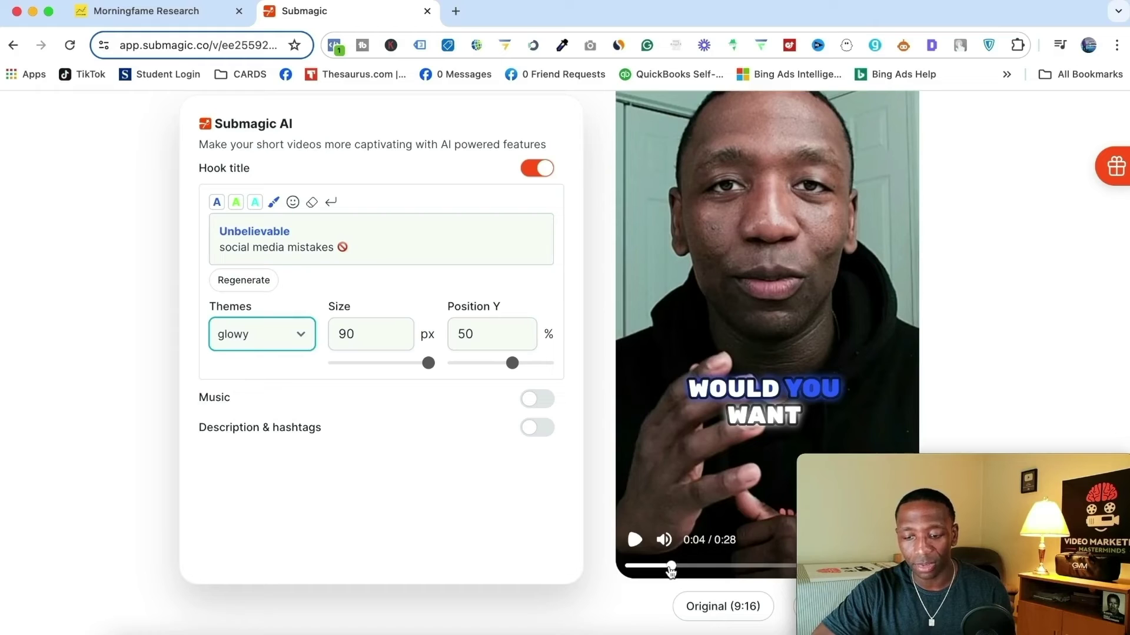
drag(671, 566, 617, 568)
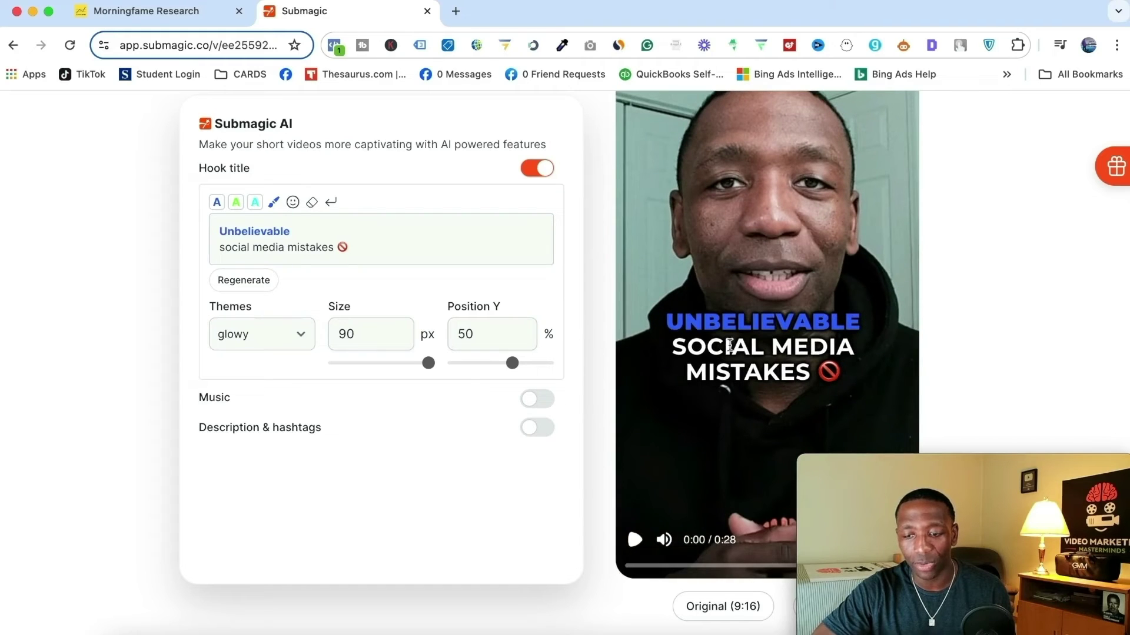
click(307, 338)
click(270, 353)
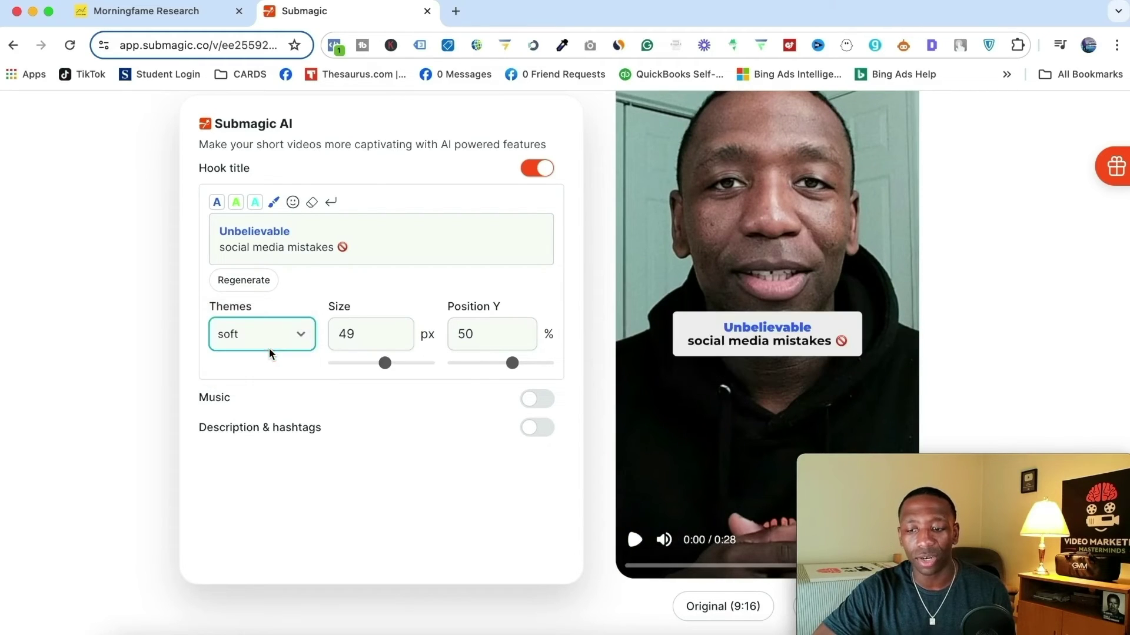
click(298, 333)
click(270, 355)
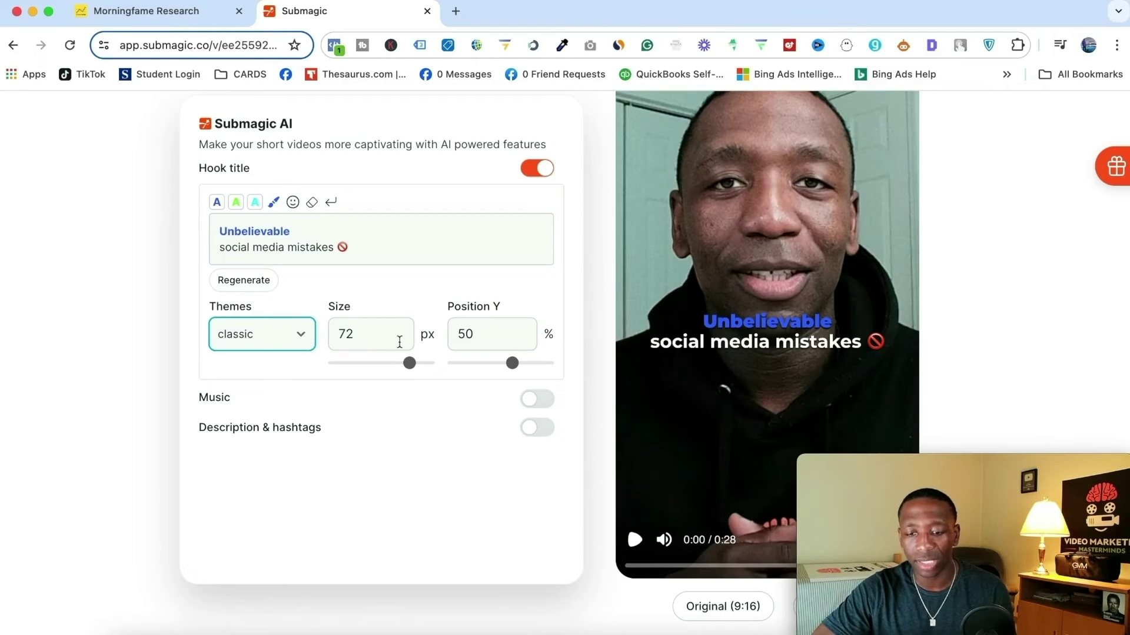
drag(410, 363, 420, 368)
mouse_move(515, 368)
mouse_down()
mouse_move(502, 369)
mouse_move(520, 366)
mouse_up()
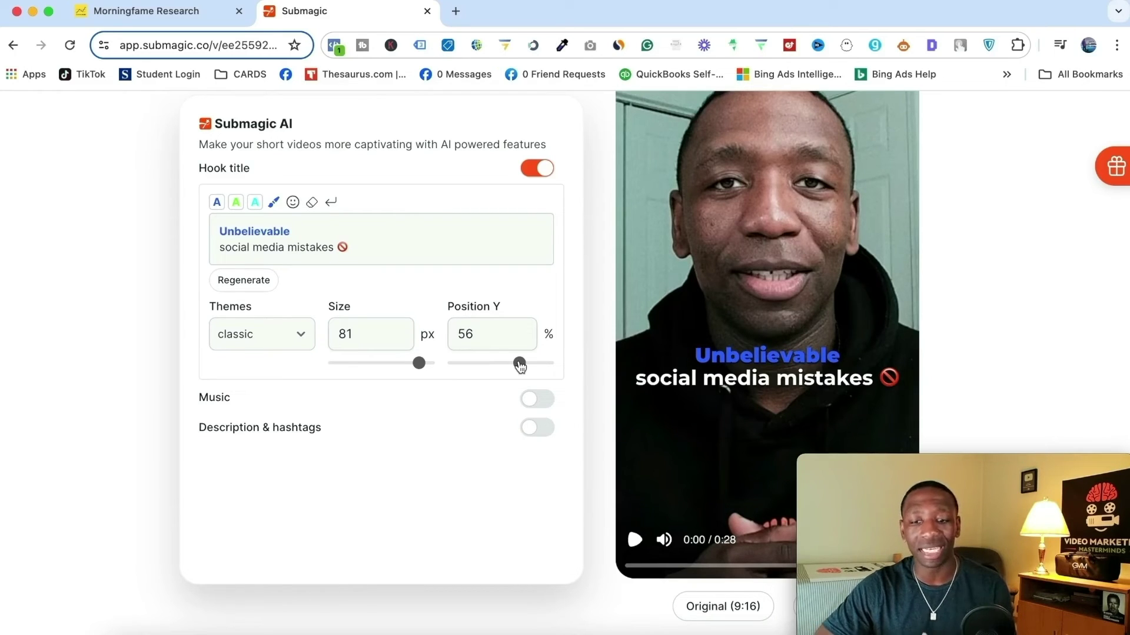
click(542, 169)
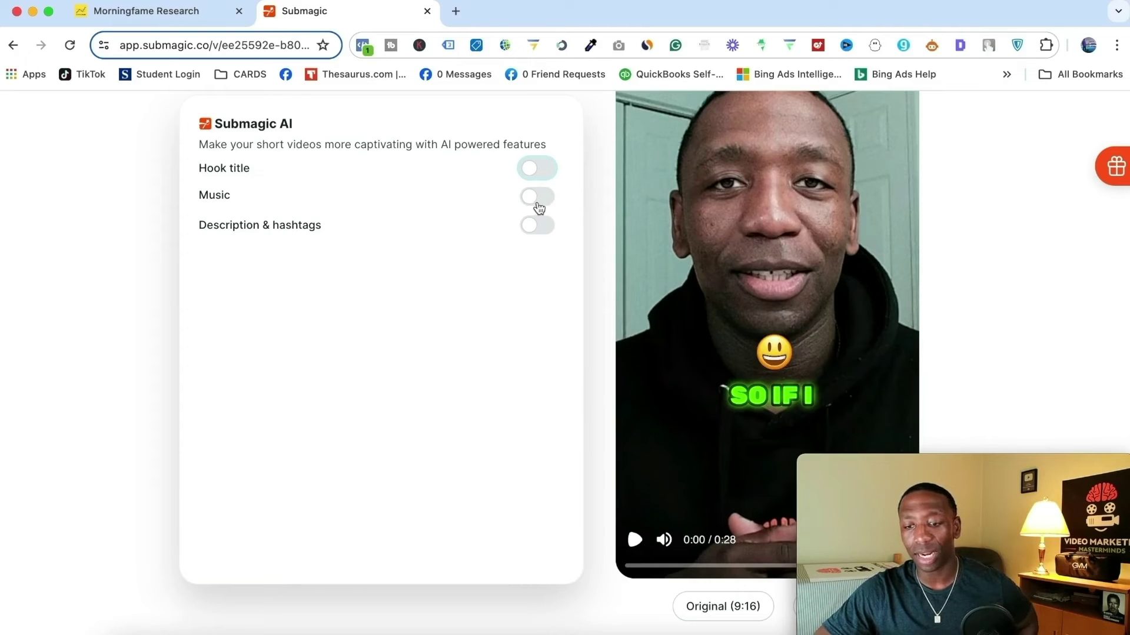
click(540, 203)
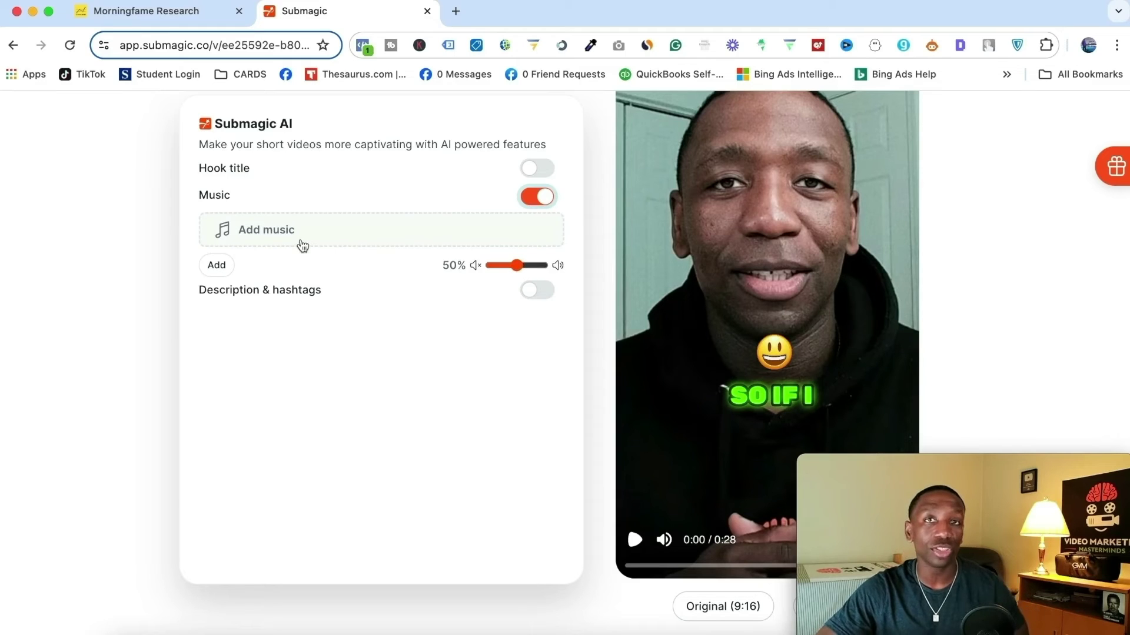
click(249, 231)
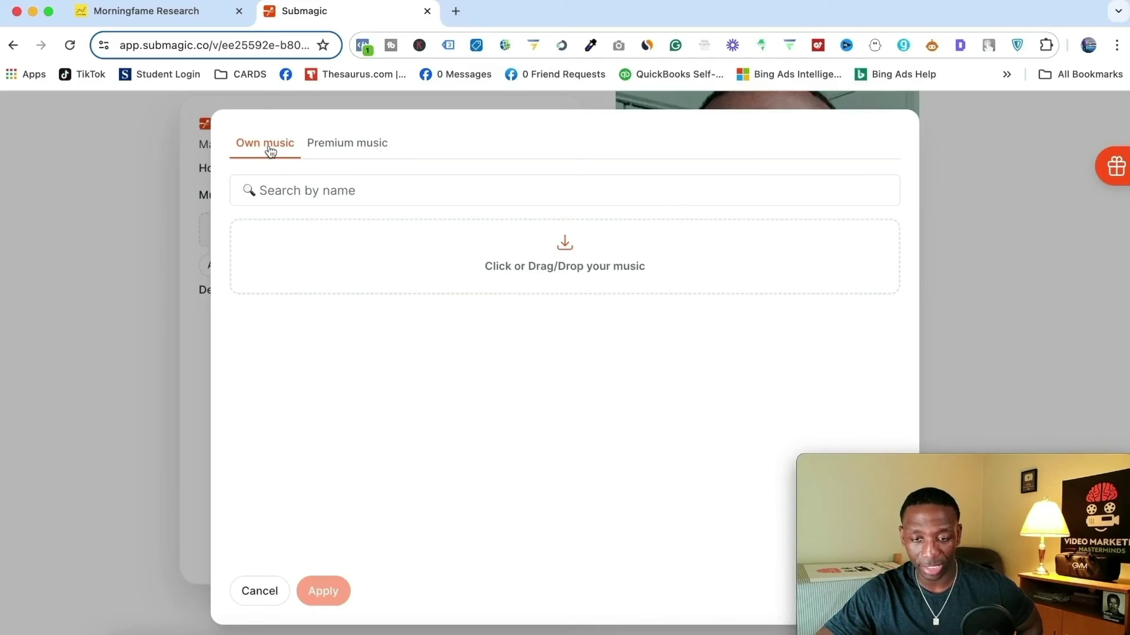
click(354, 151)
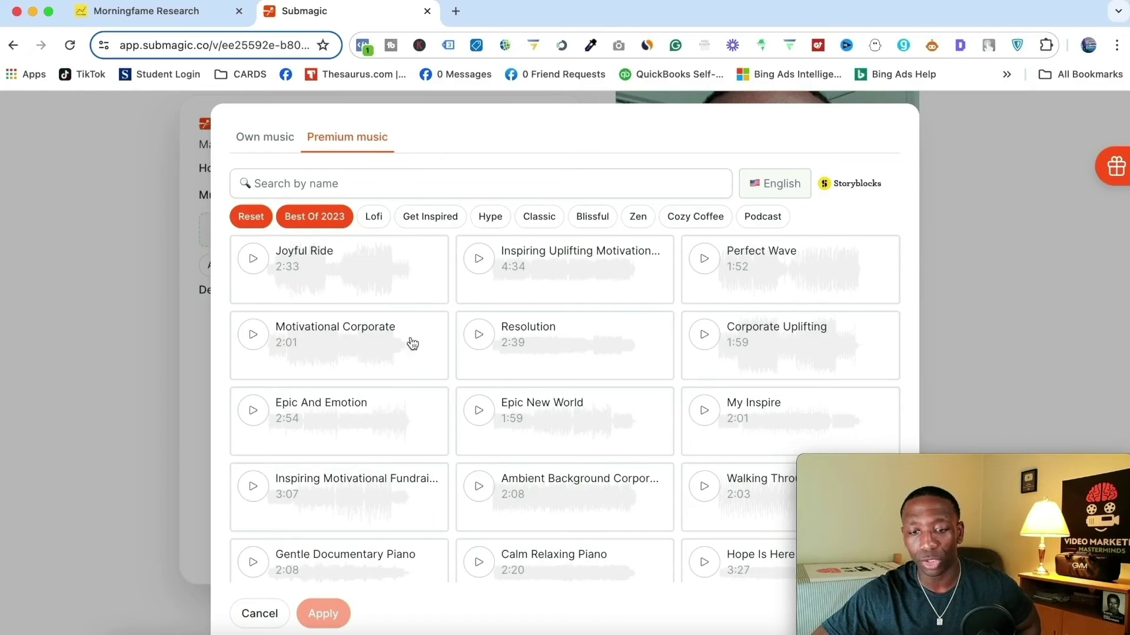
click(262, 137)
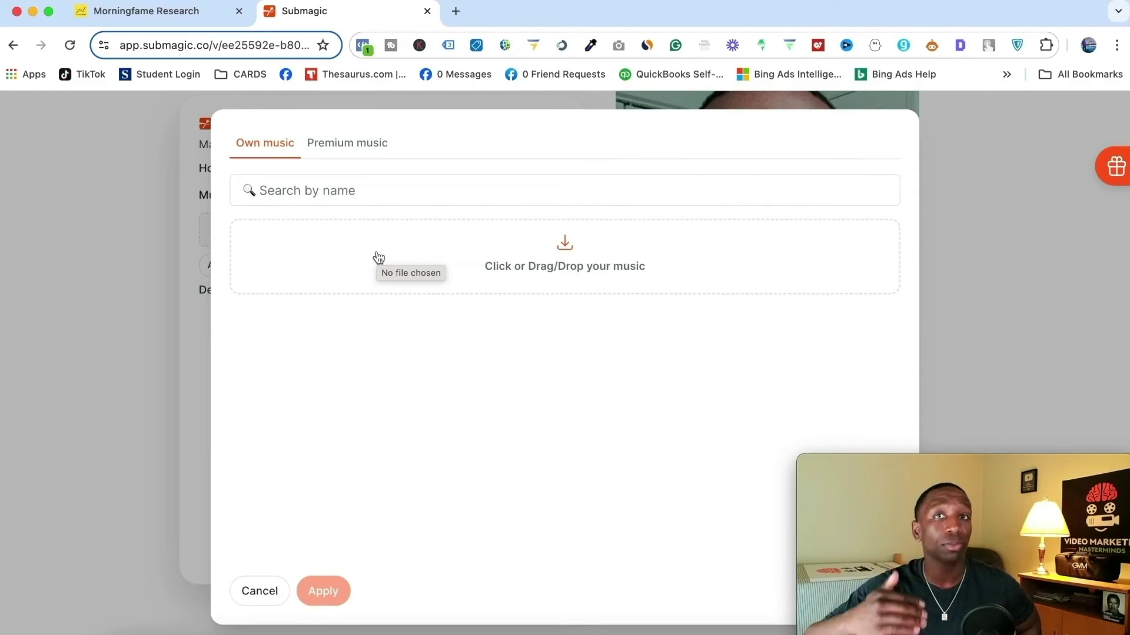
click(351, 150)
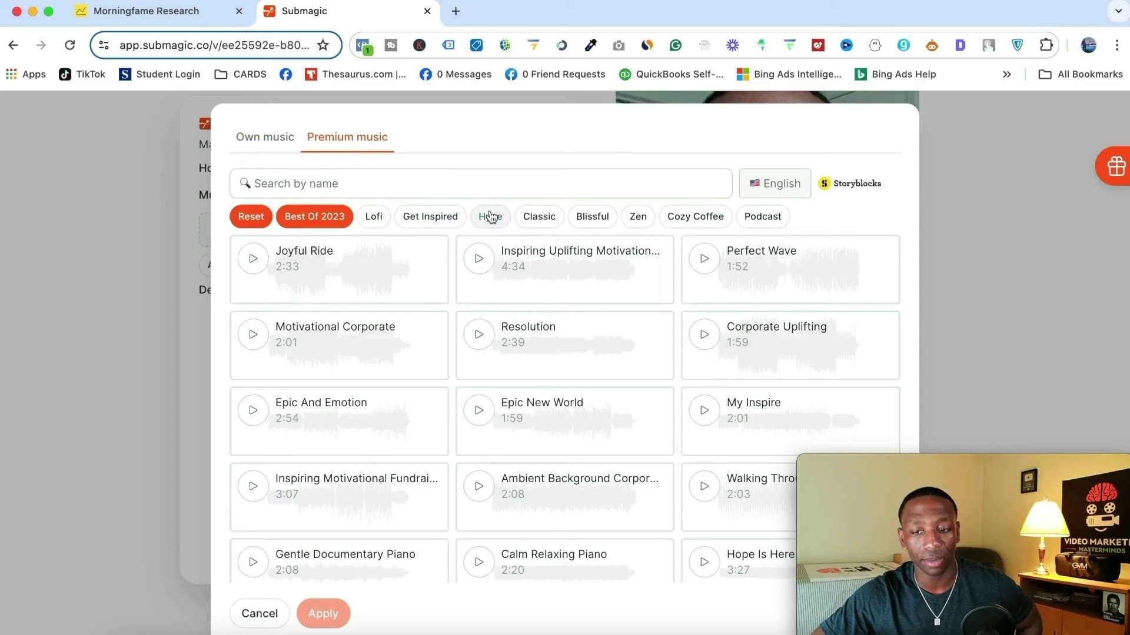
click(373, 218)
click(430, 216)
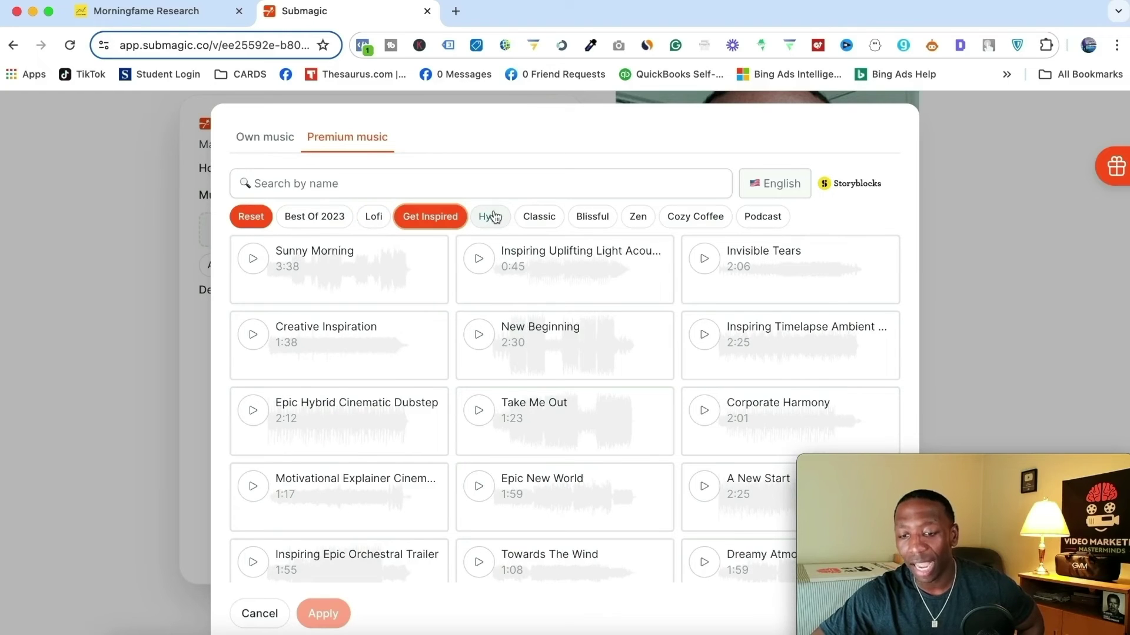
click(492, 217)
click(537, 218)
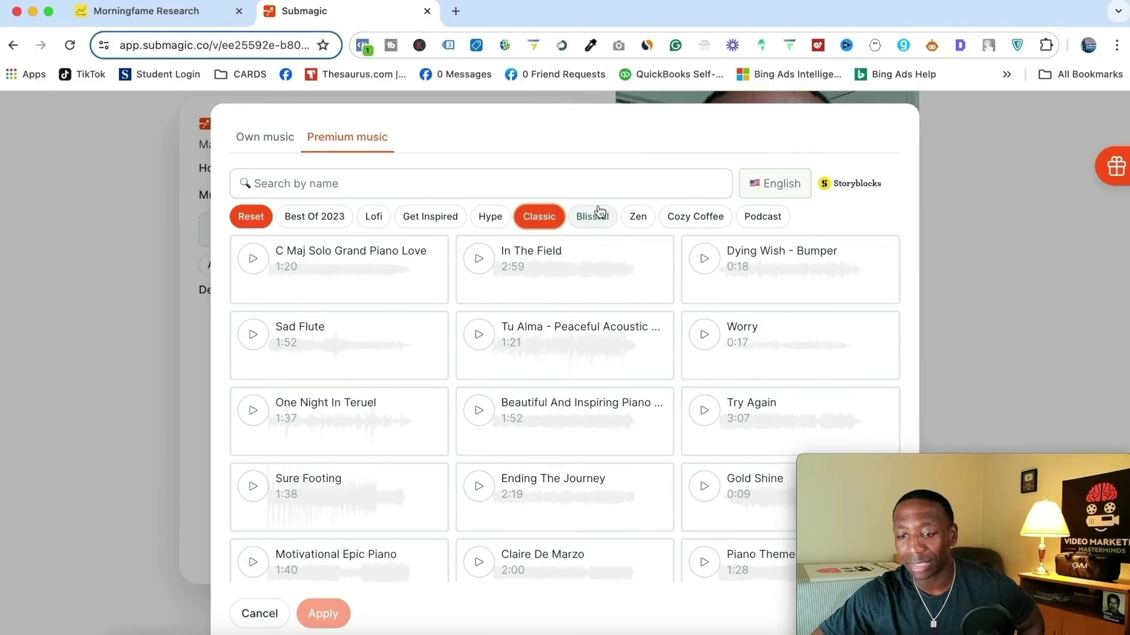
click(638, 217)
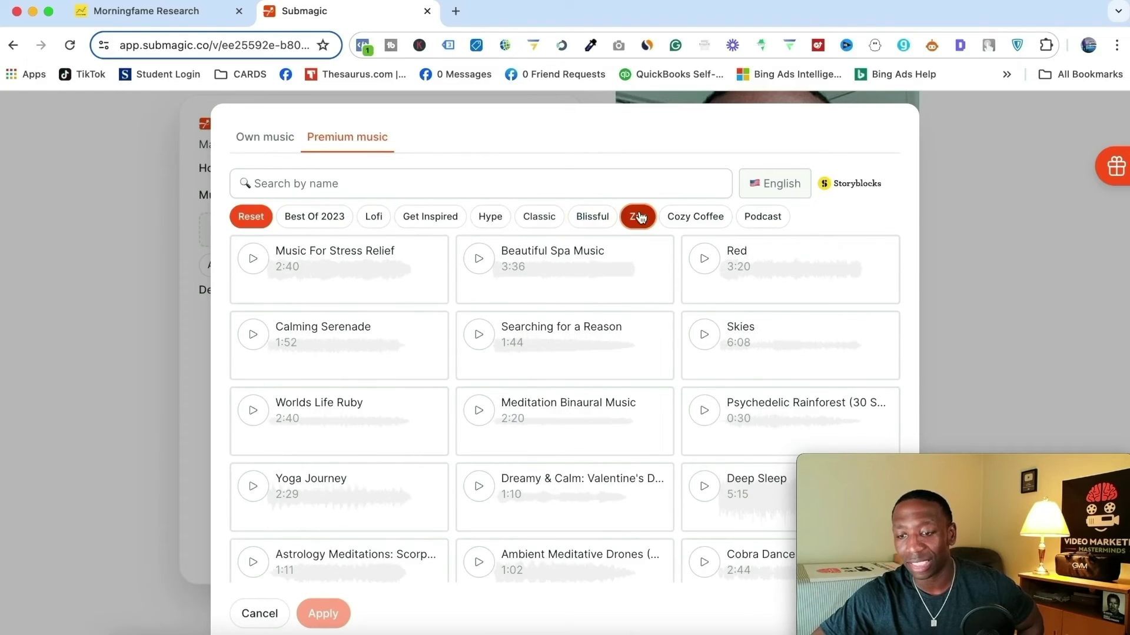
click(253, 260)
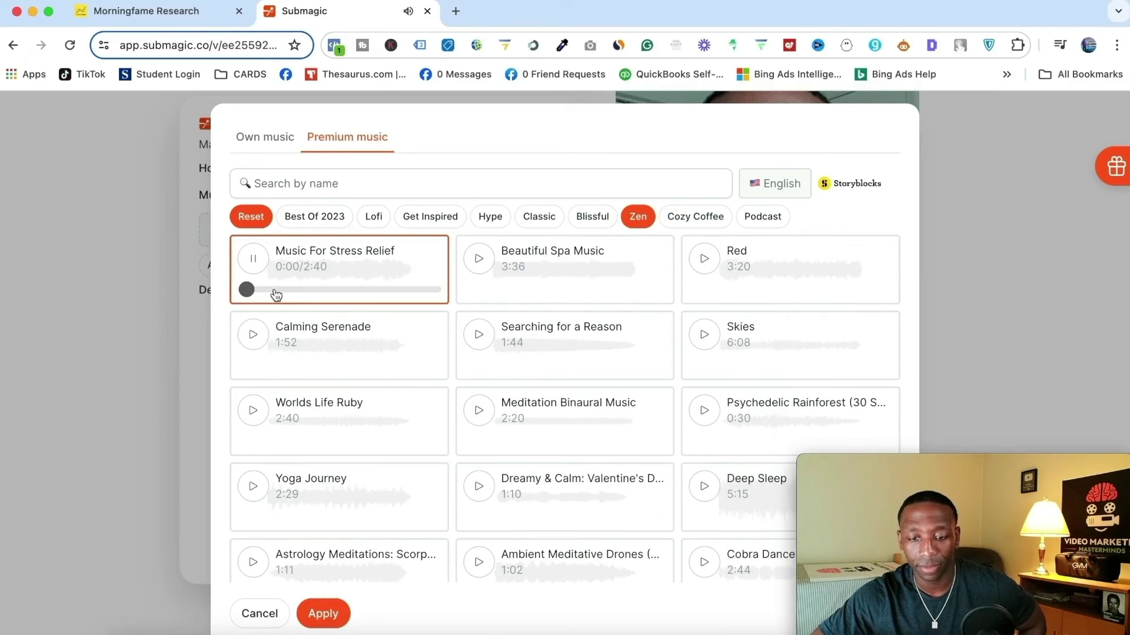
click(253, 260)
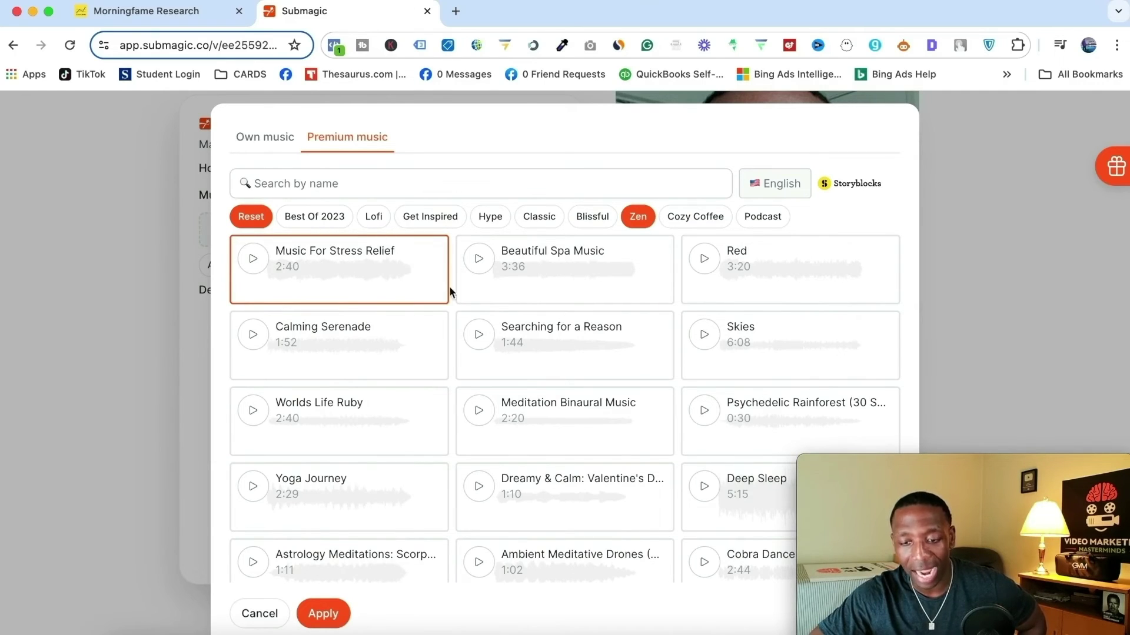
click(322, 616)
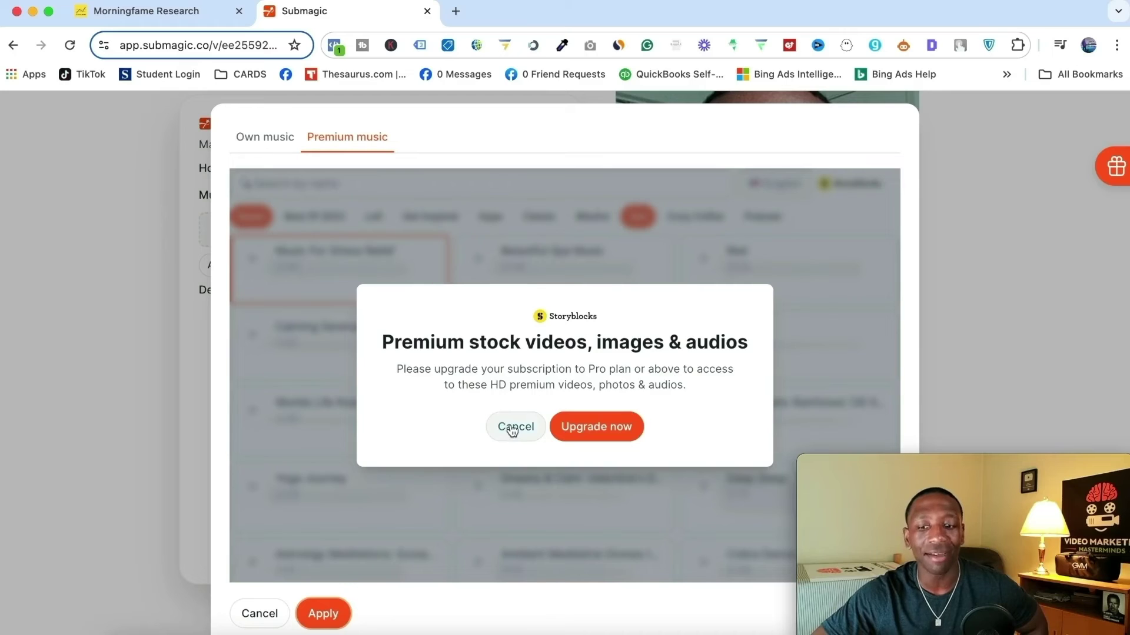
click(483, 474)
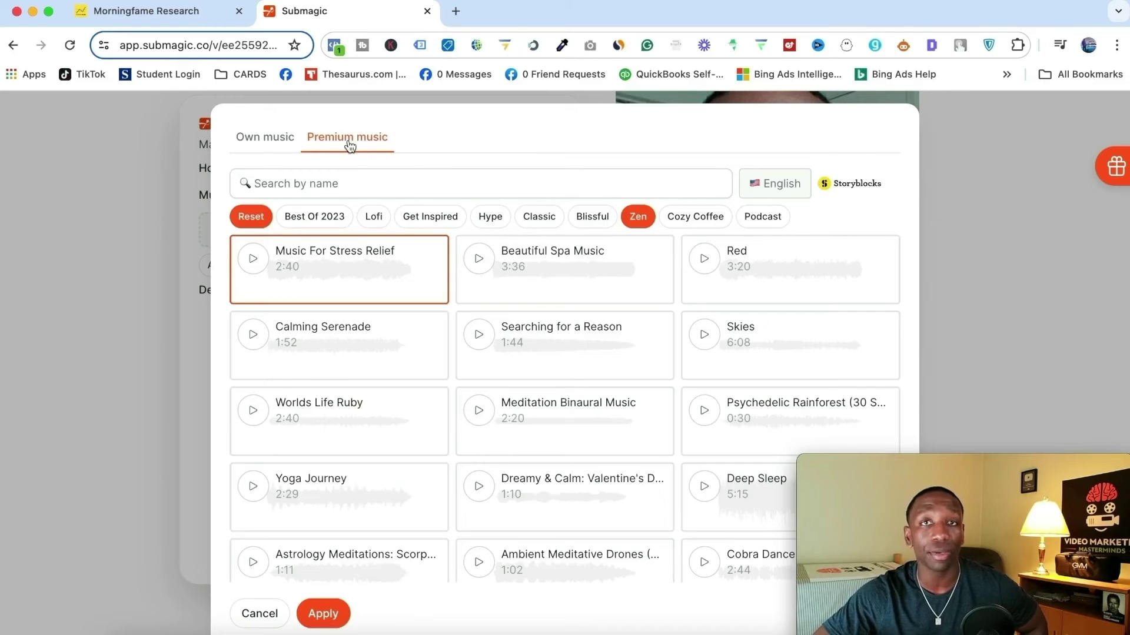
- Turn off background music and generate an AI description with five hashtags
click(259, 614)
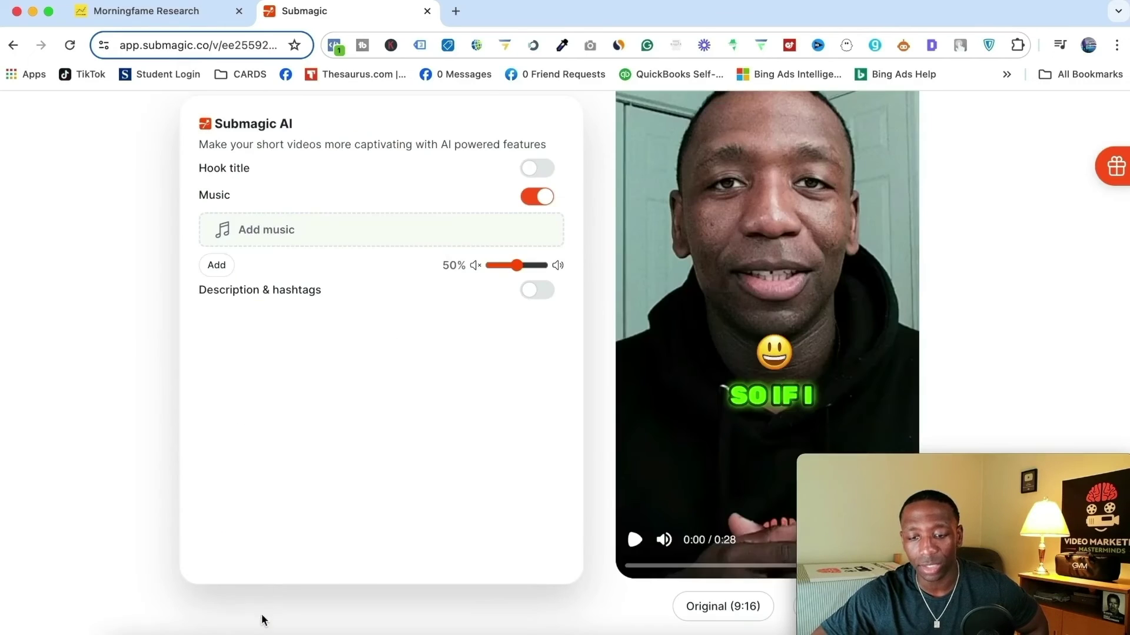
click(536, 200)
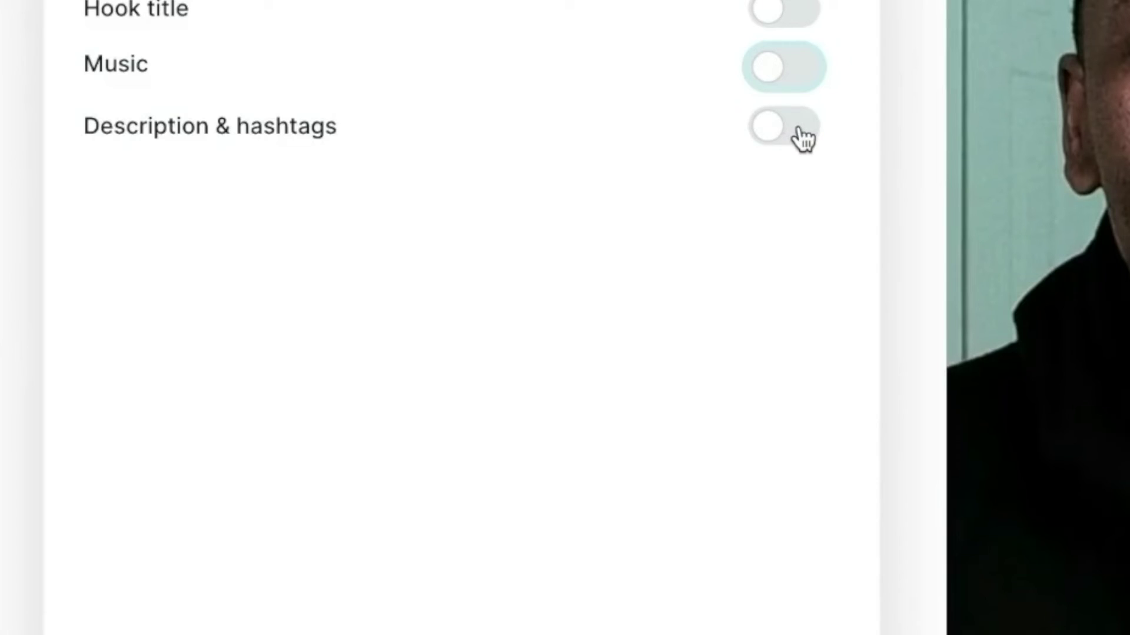
click(801, 137)
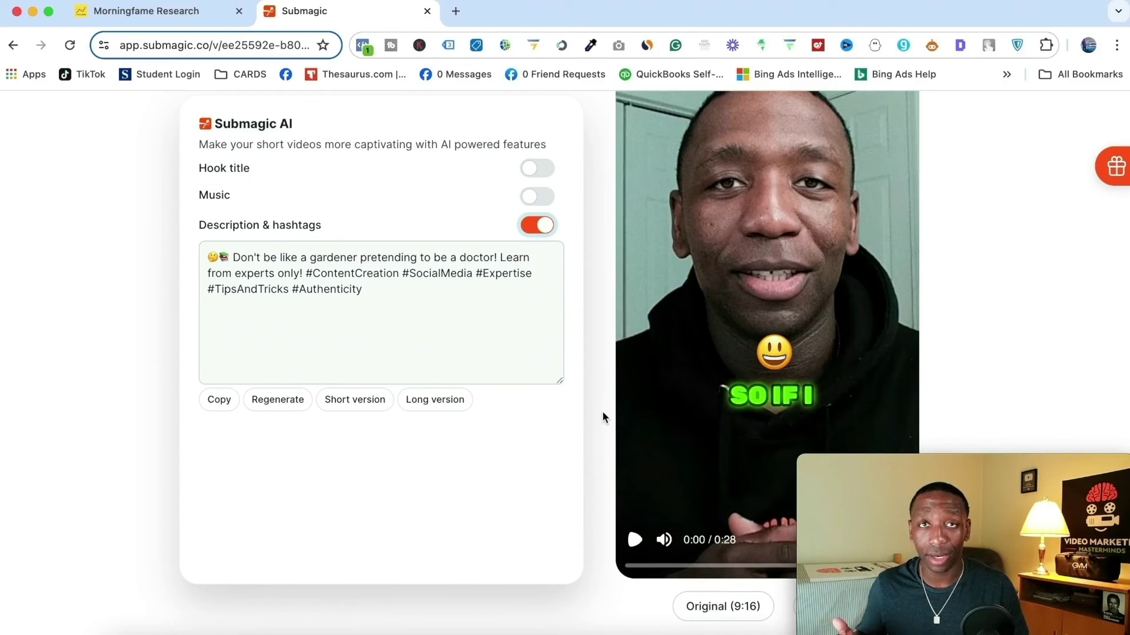
scroll(591, 277, up, 1)
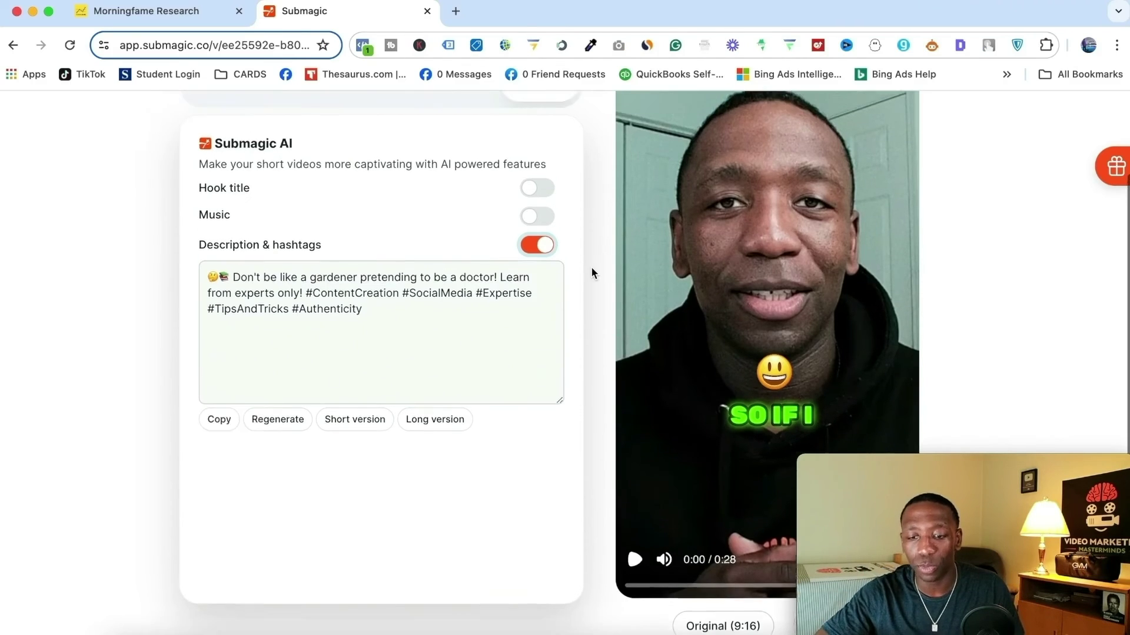
scroll(592, 269, up, 4)
- Remove the AI description and export the video at Standard (1080p) quality
click(536, 331)
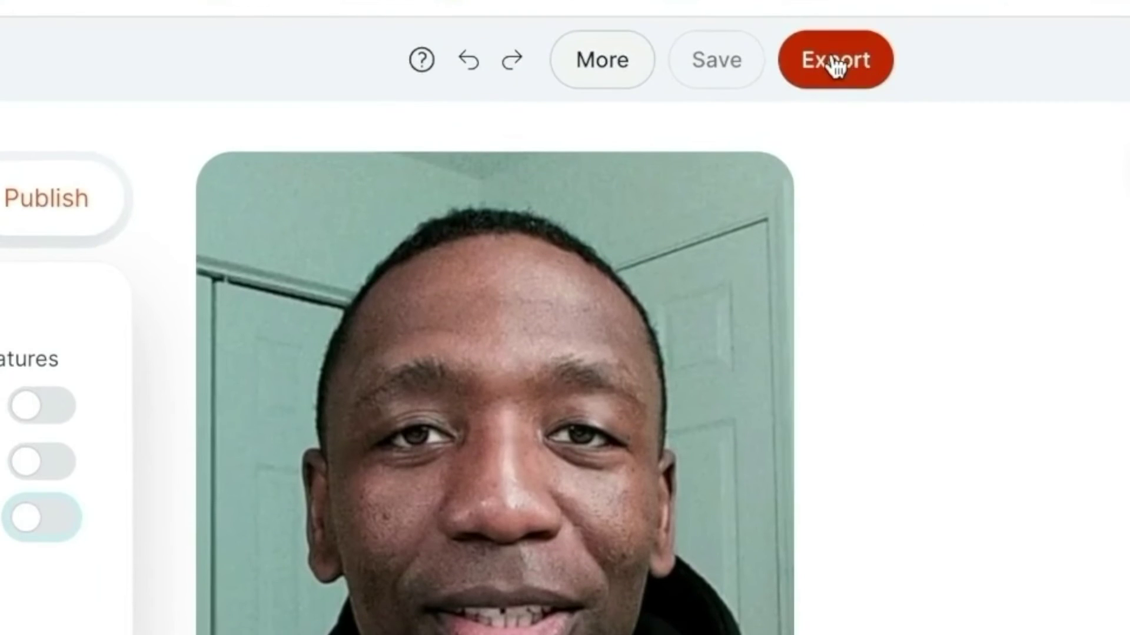
click(853, 73)
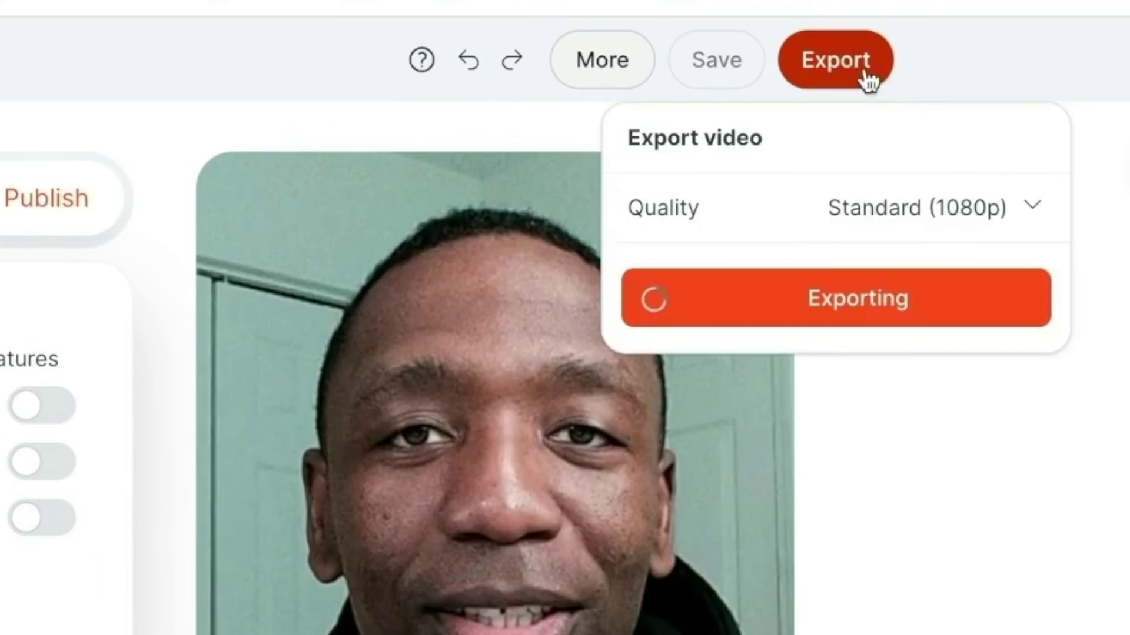
click(1031, 217)
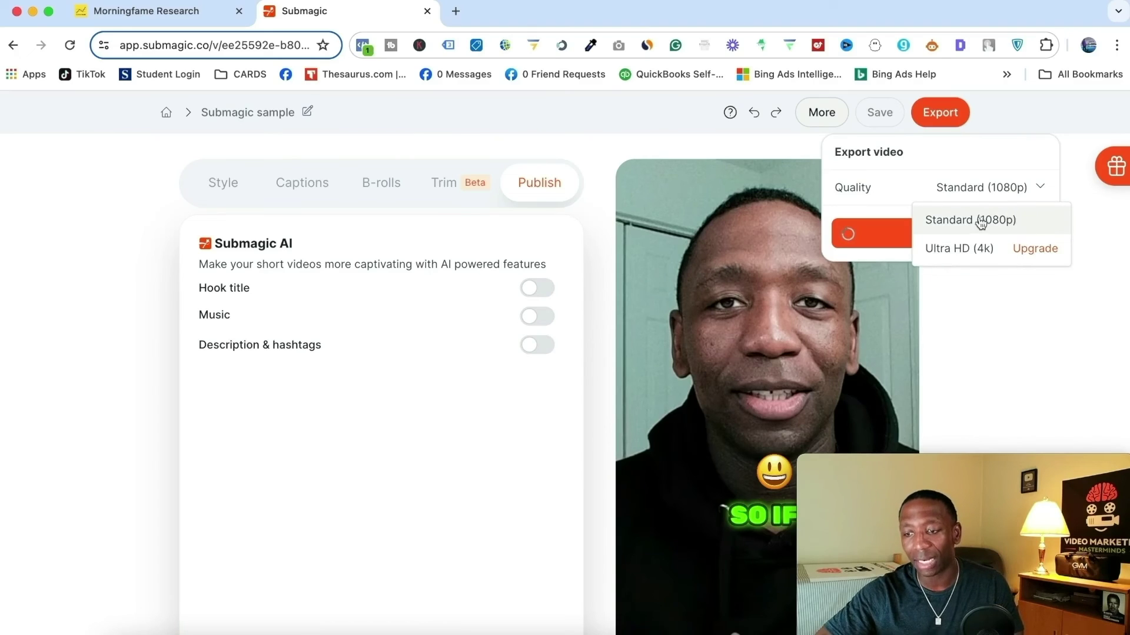
click(912, 279)
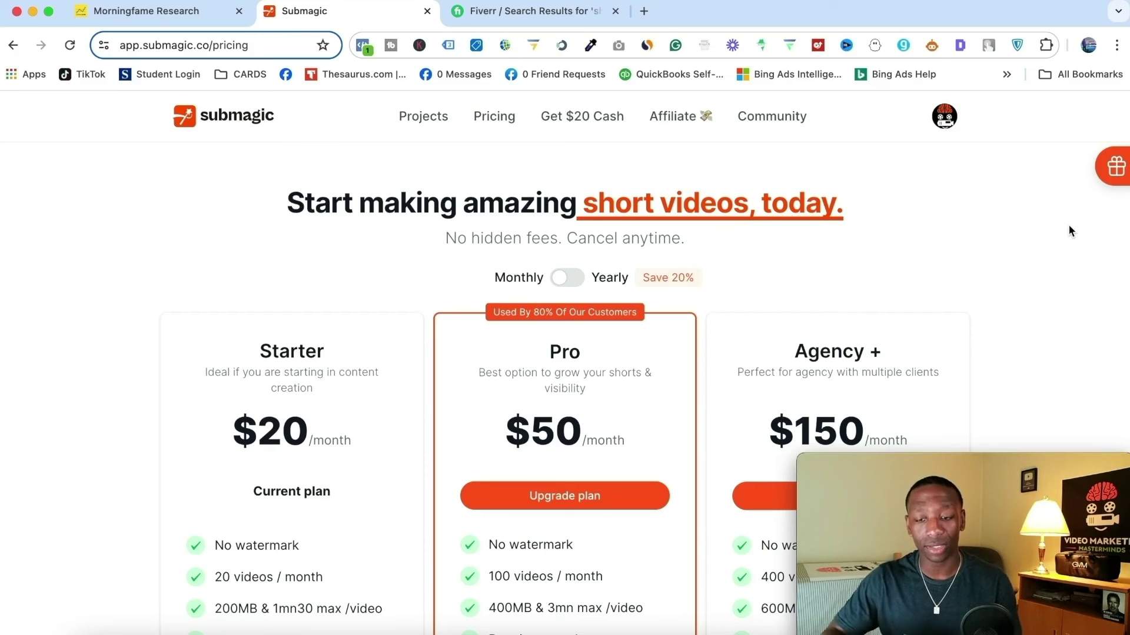
- Review the Starter plan limits, then switch to the Fiverr short form editor results
scroll(1046, 248, down, 3)
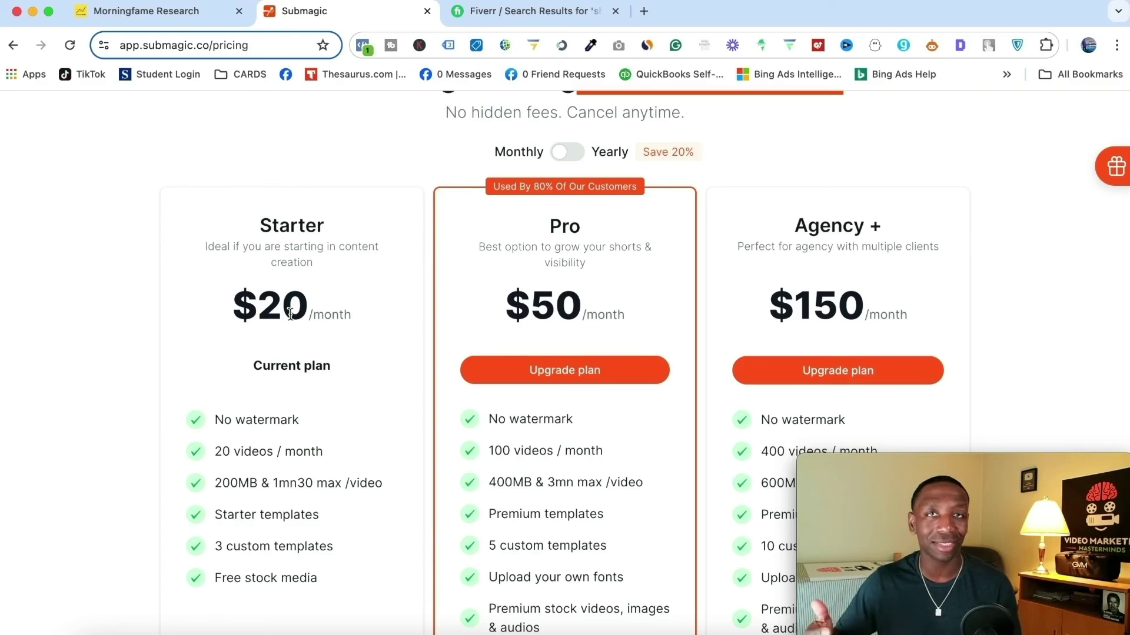
click(538, 11)
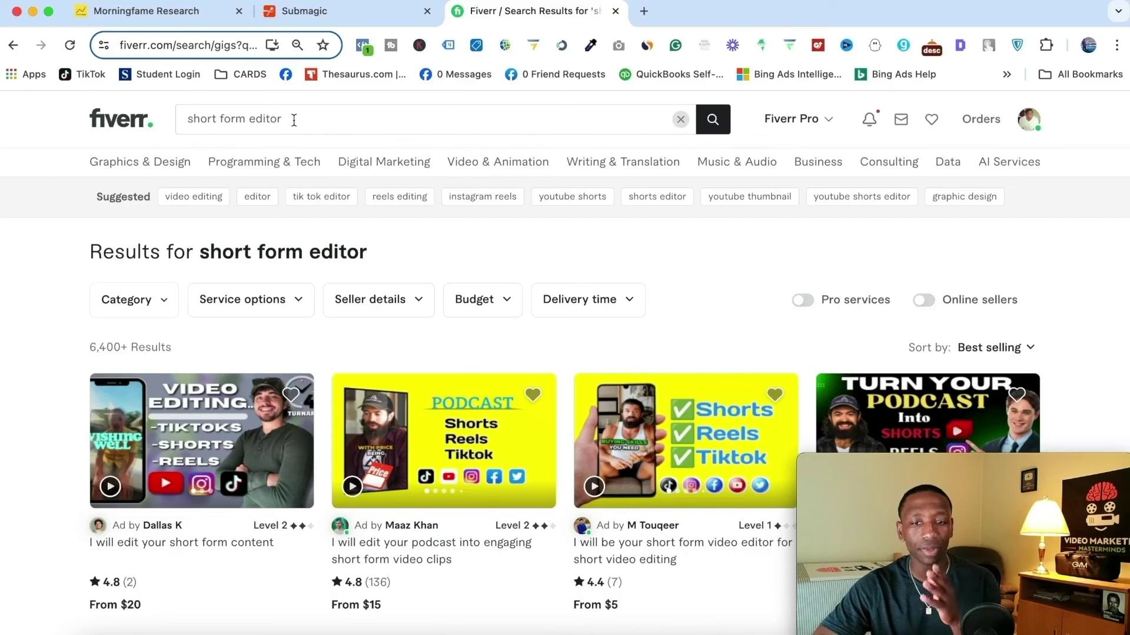
- Browse the Fiverr short form editor gigs, then go back to Submagic pricing
scroll(686, 91, down, 3)
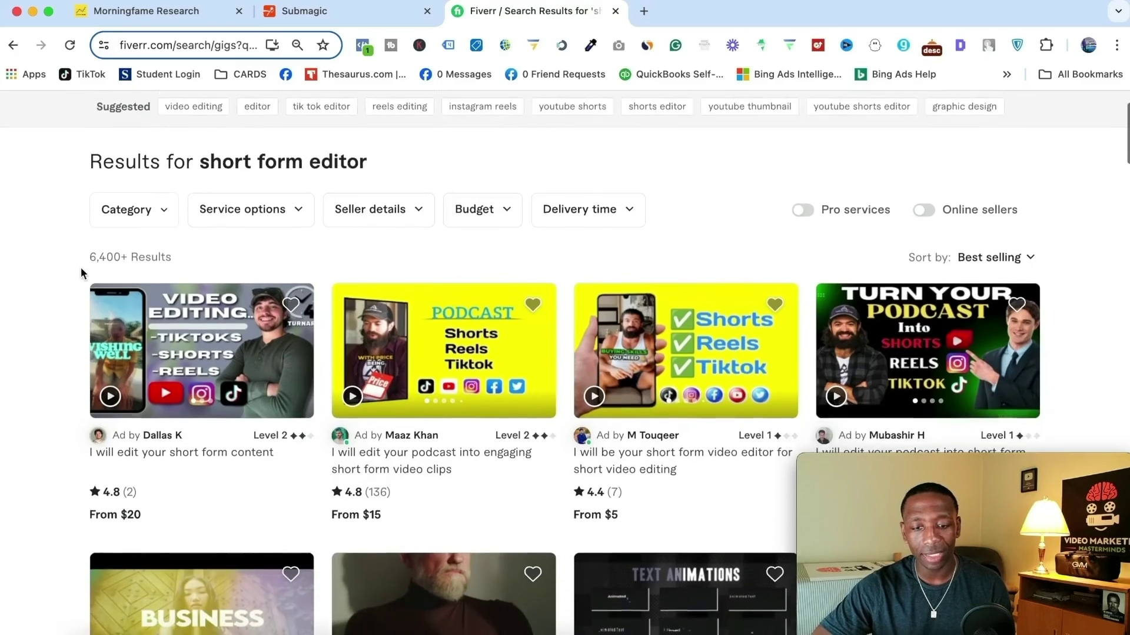
scroll(80, 268, down, 2)
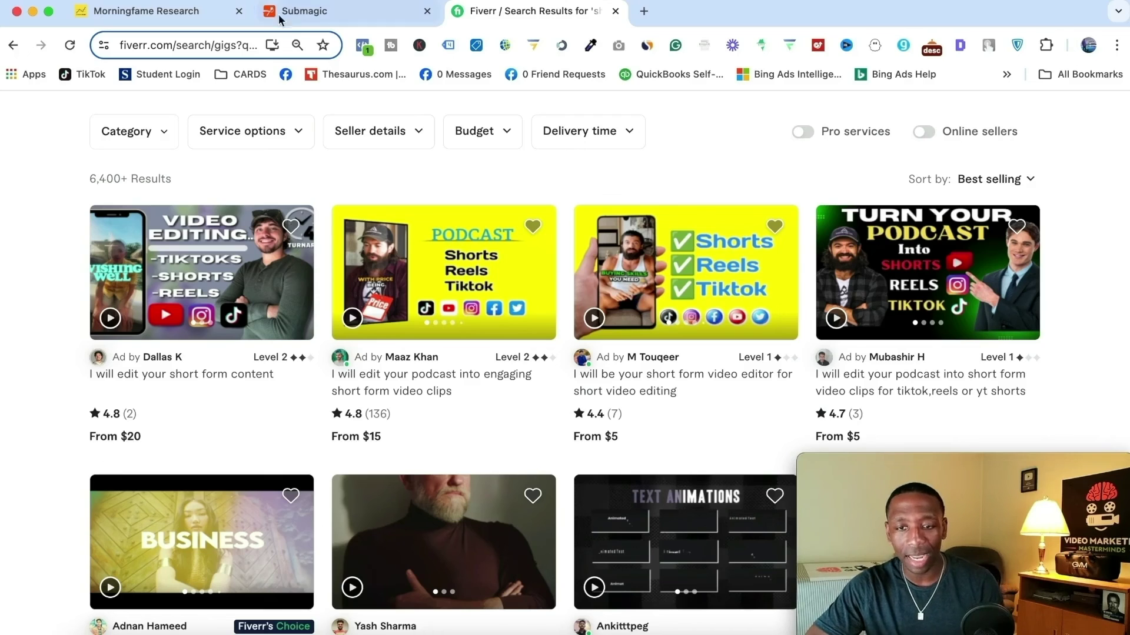
click(297, 11)
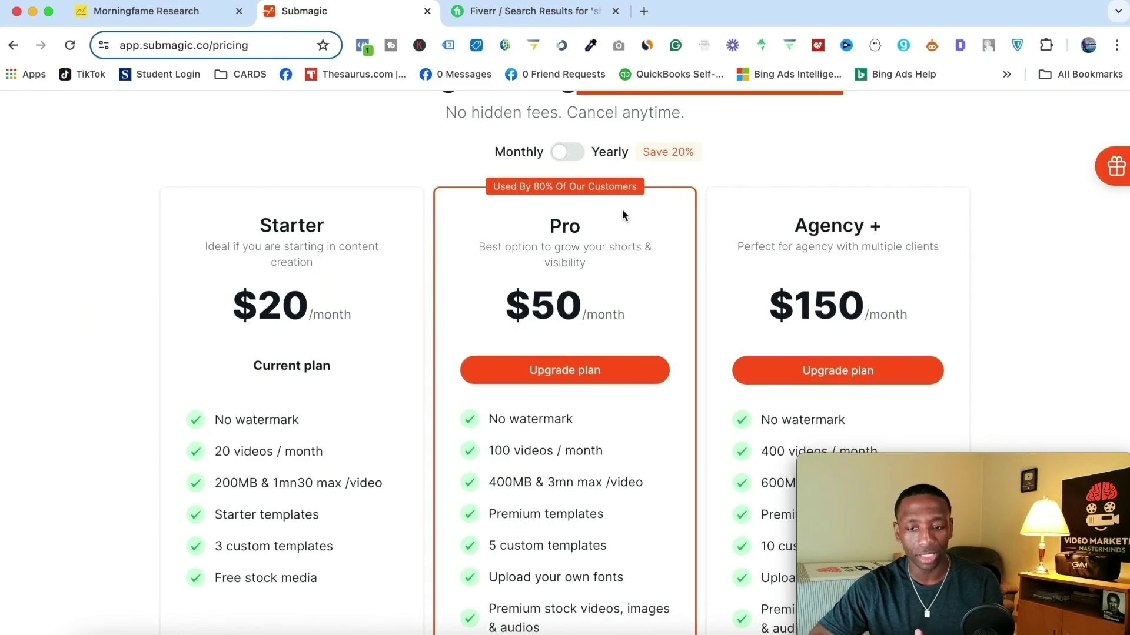
- Switch pricing to yearly billing: Starter $16, Pro $40, Agency + $120 per month
scroll(622, 209, down, 2)
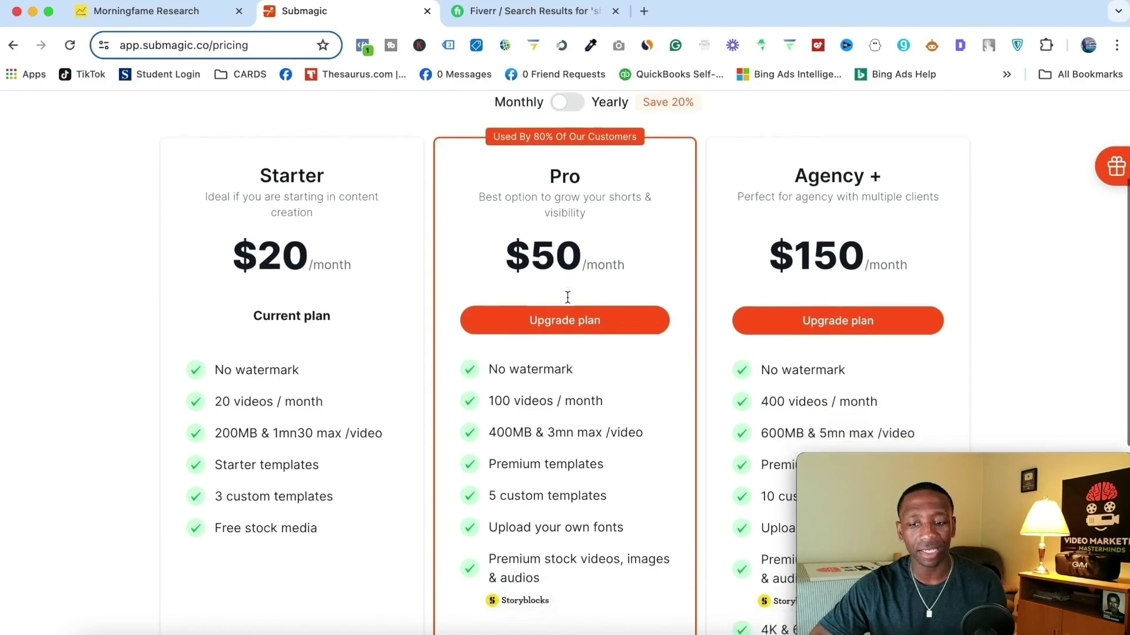
scroll(567, 297, down, 1)
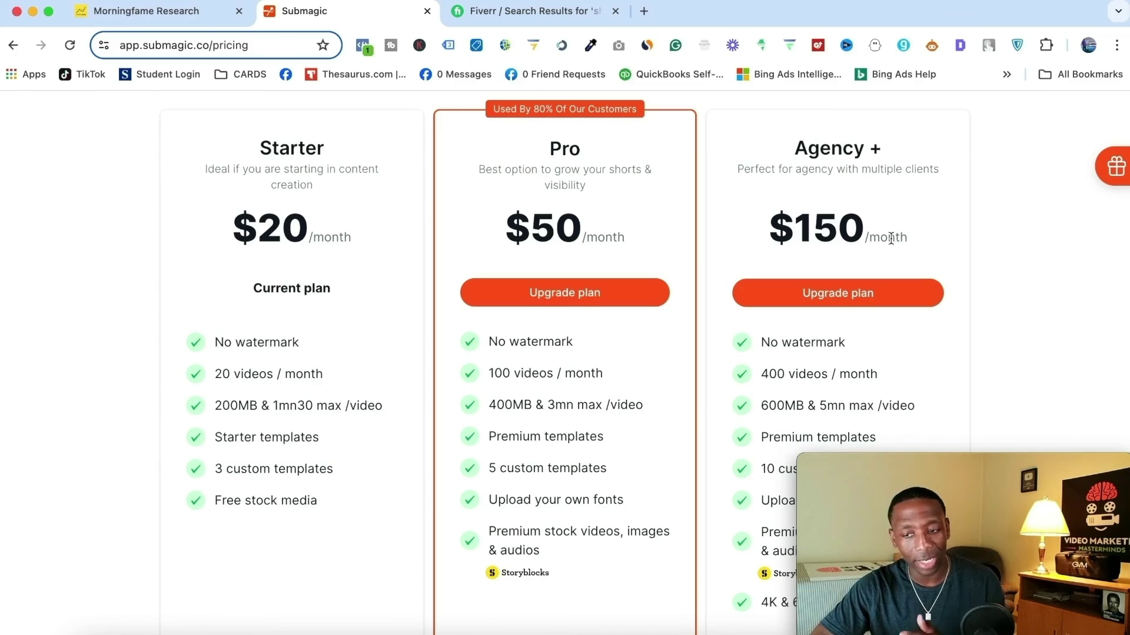
scroll(890, 238, down, 2)
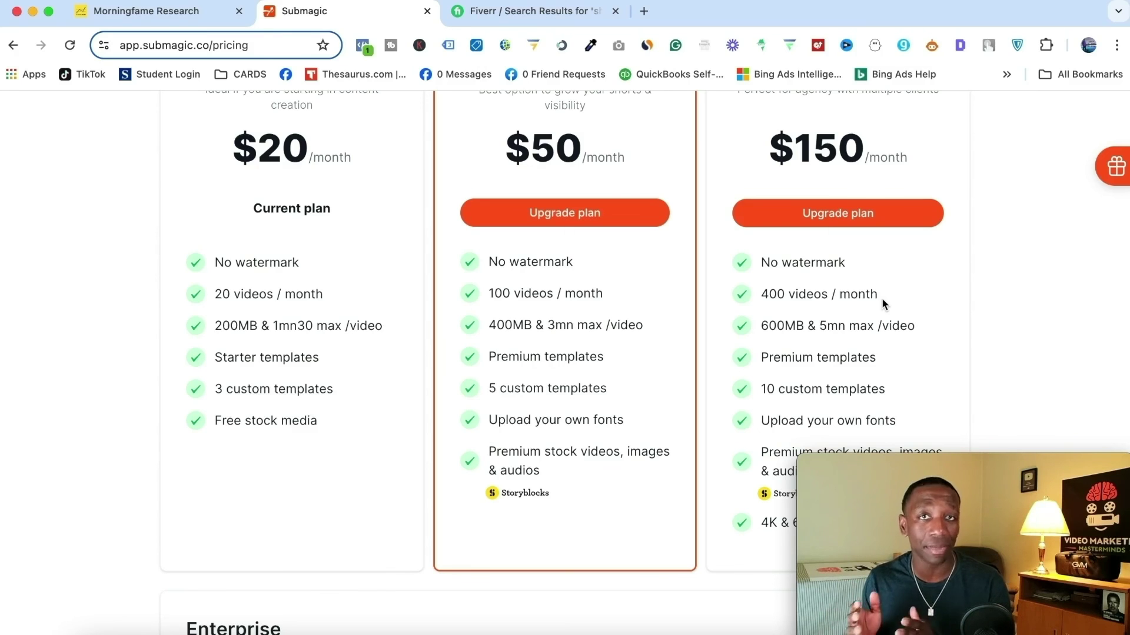
scroll(1016, 213, up, 5)
click(567, 279)
scroll(1034, 244, down, 3)
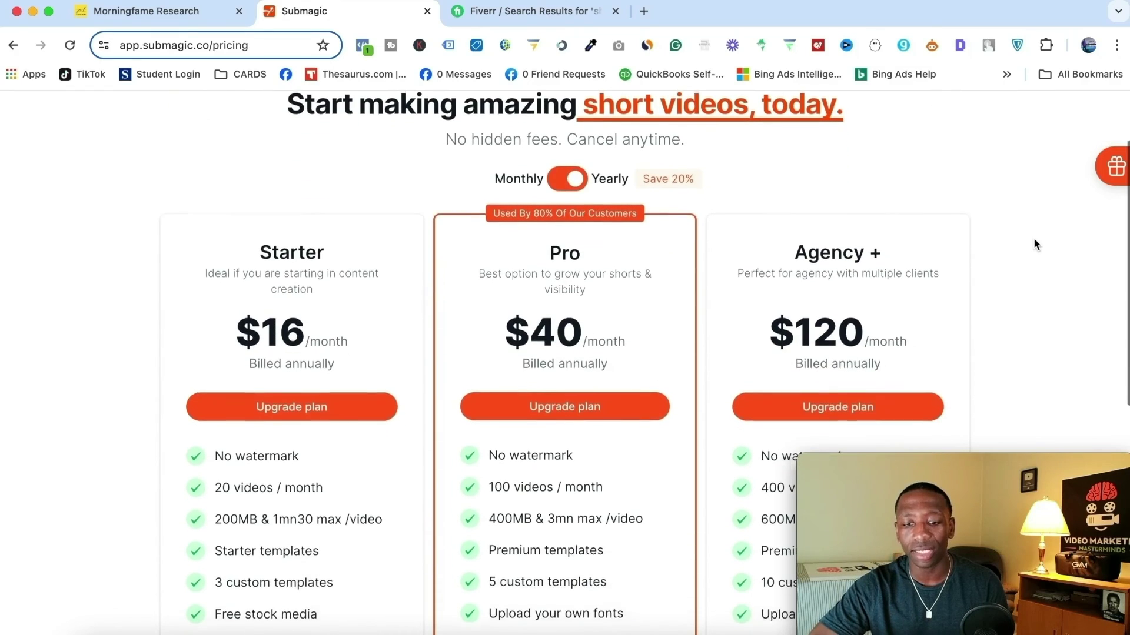